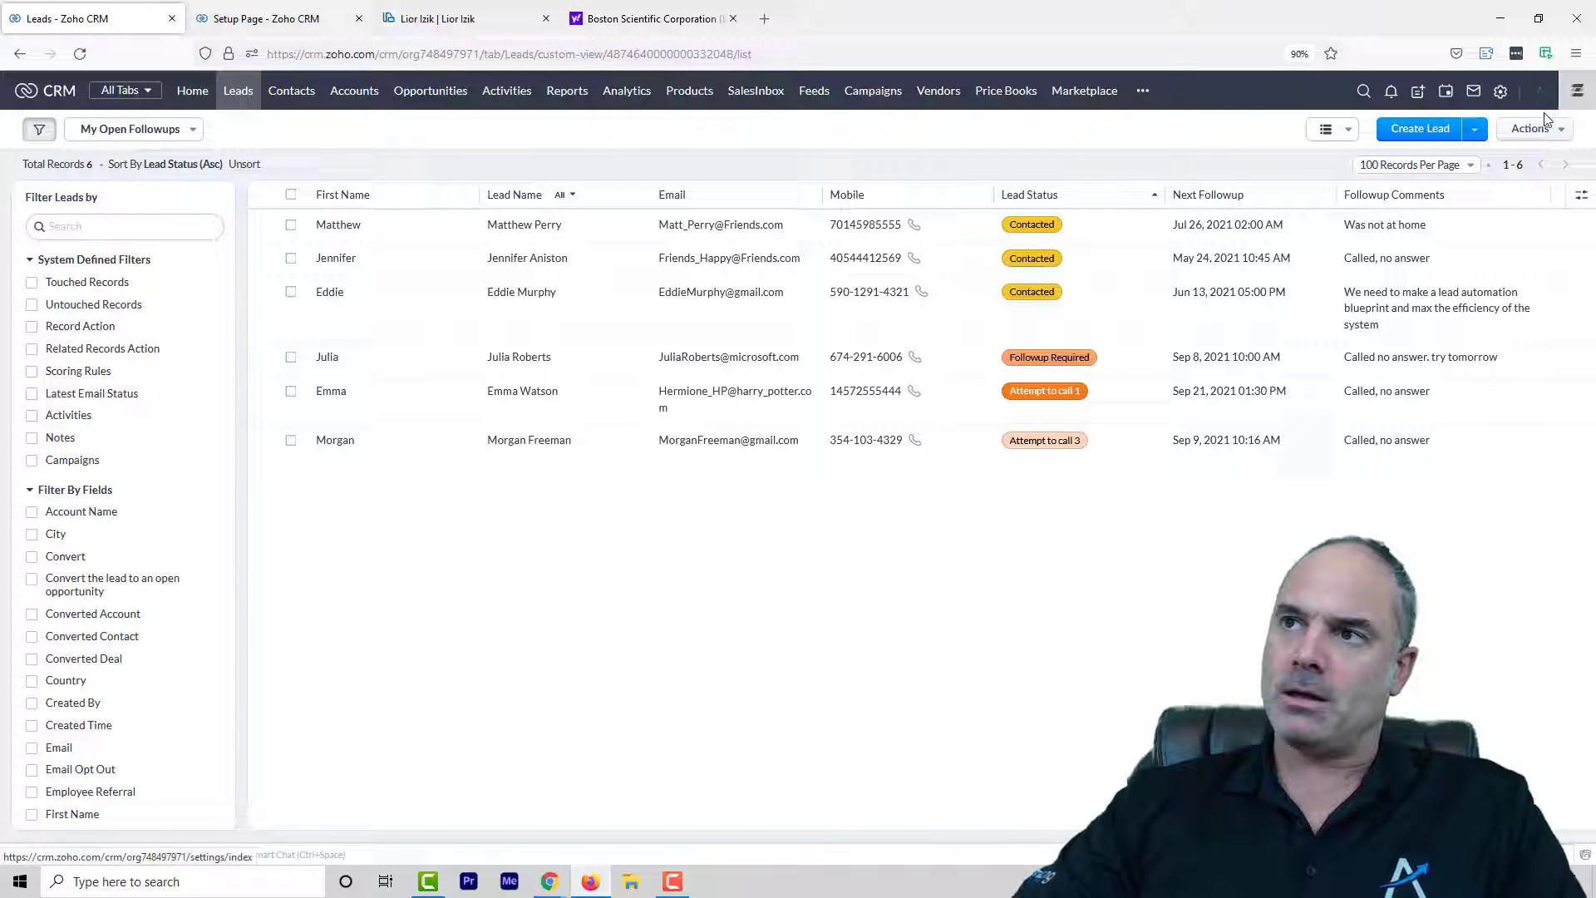
Create a Leads wizard named 'Intake form' on the Standard layout and open its builder
{"action": "left_click", "coordinate": [1501, 94]}
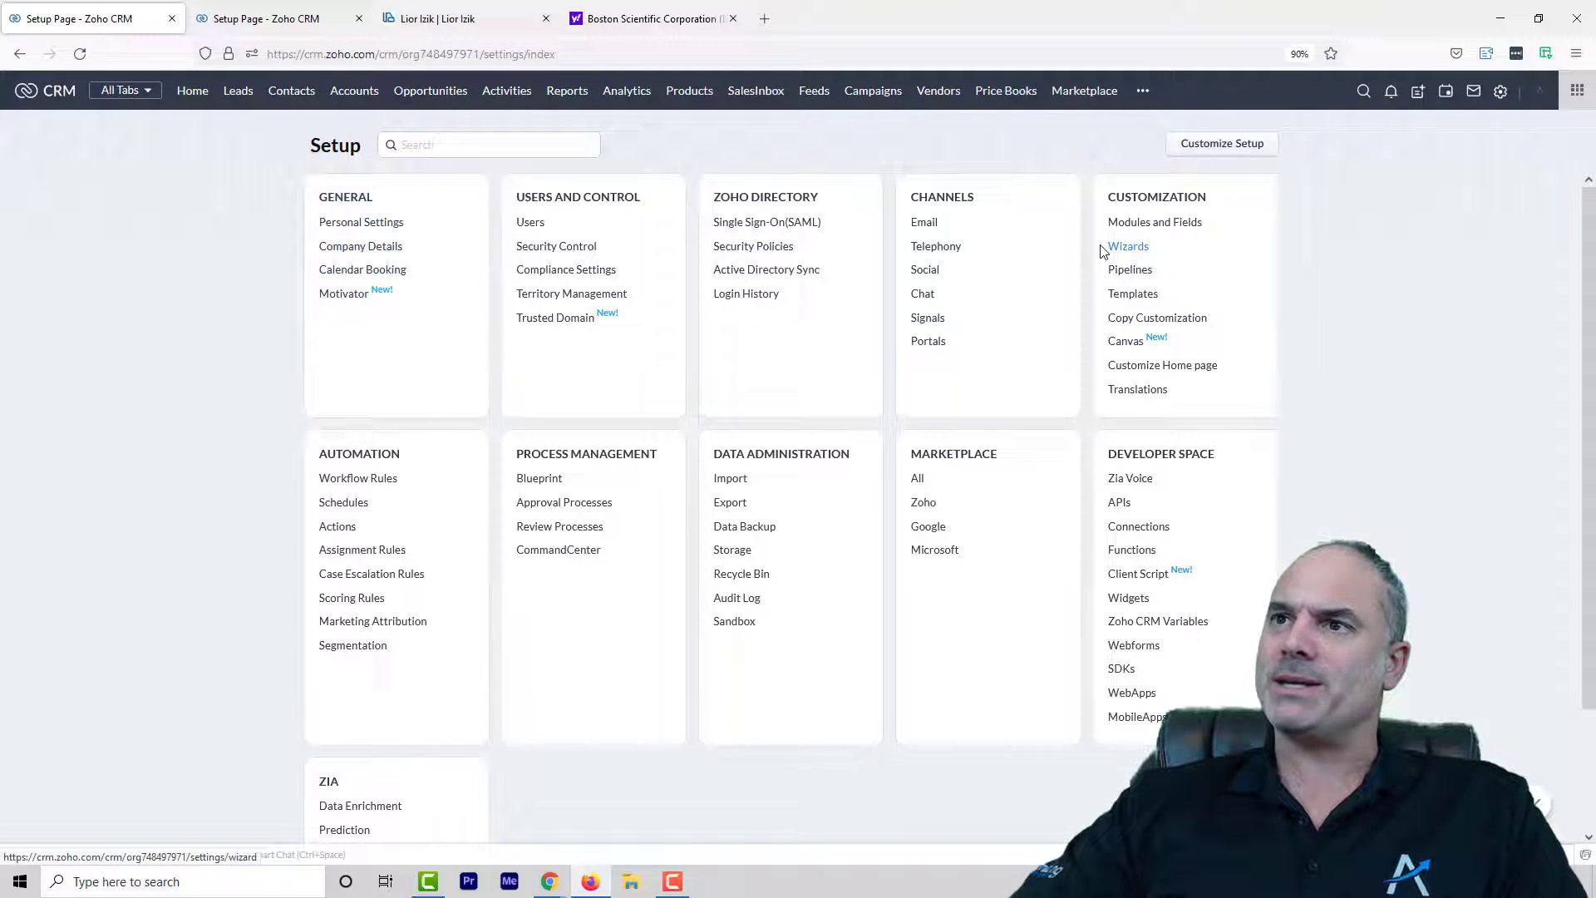
{"action": "left_click", "coordinate": [1129, 250]}
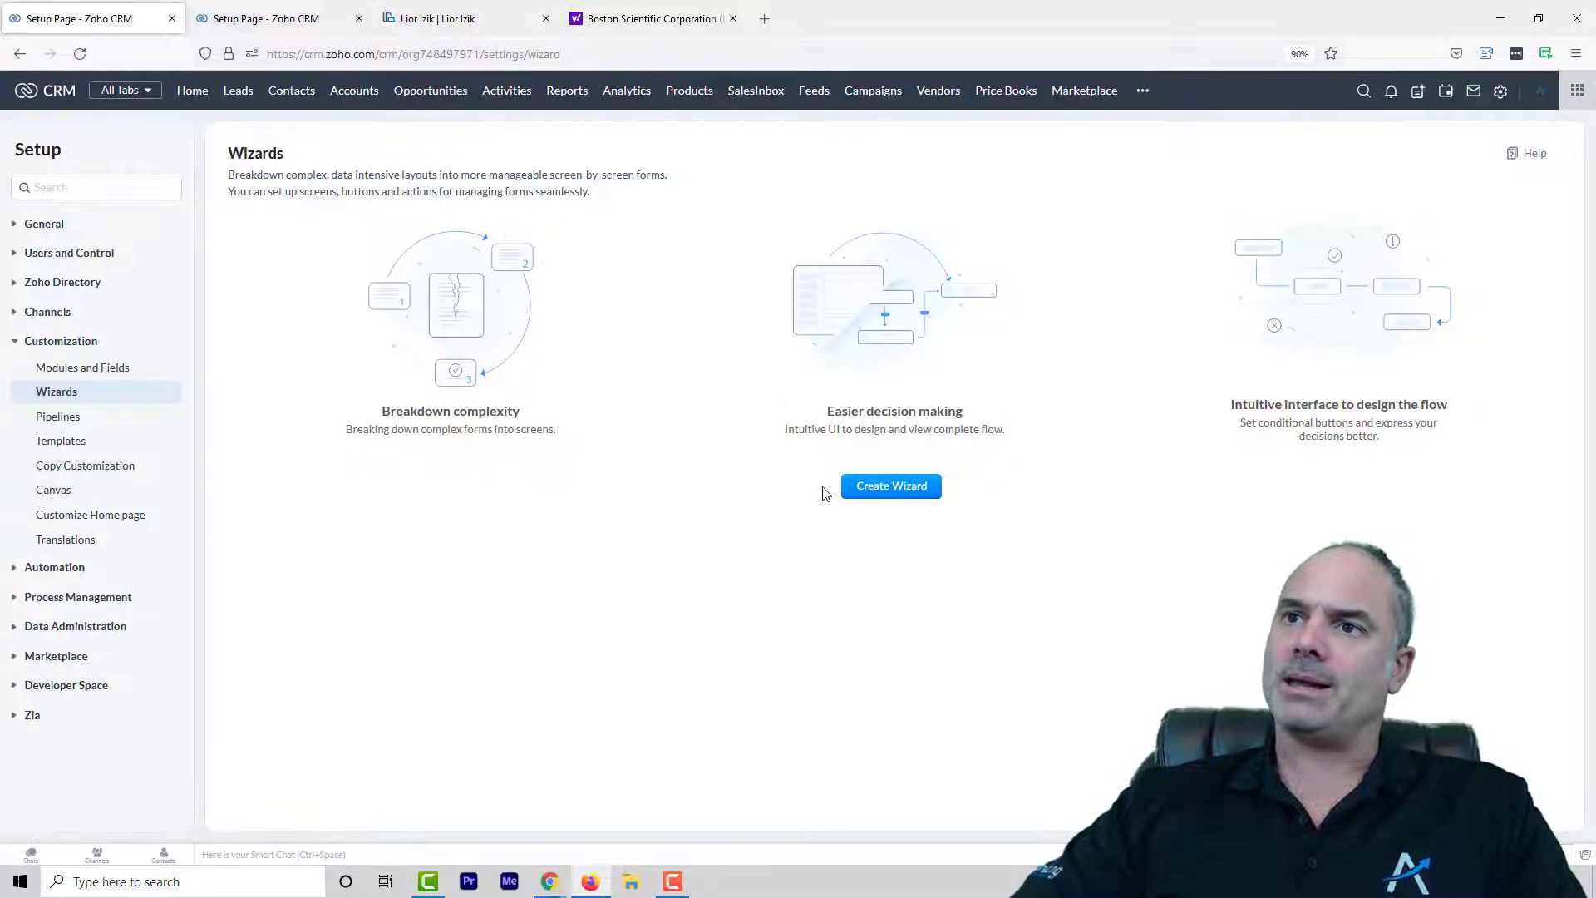
{"action": "left_click", "coordinate": [897, 488]}
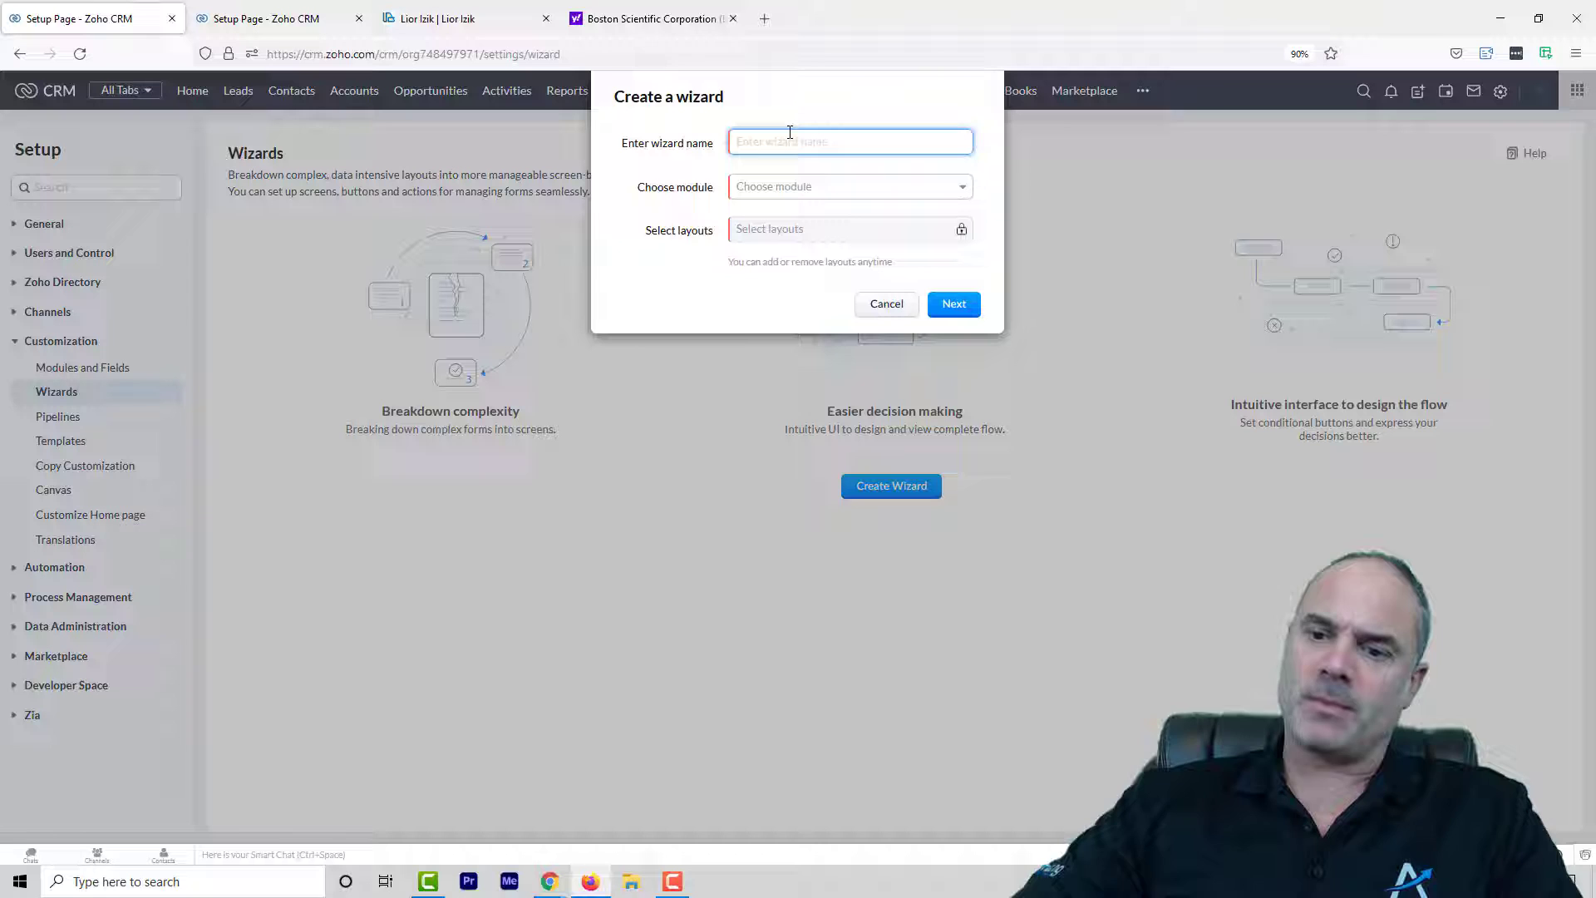
{"action": "type", "text": "Intake form"}
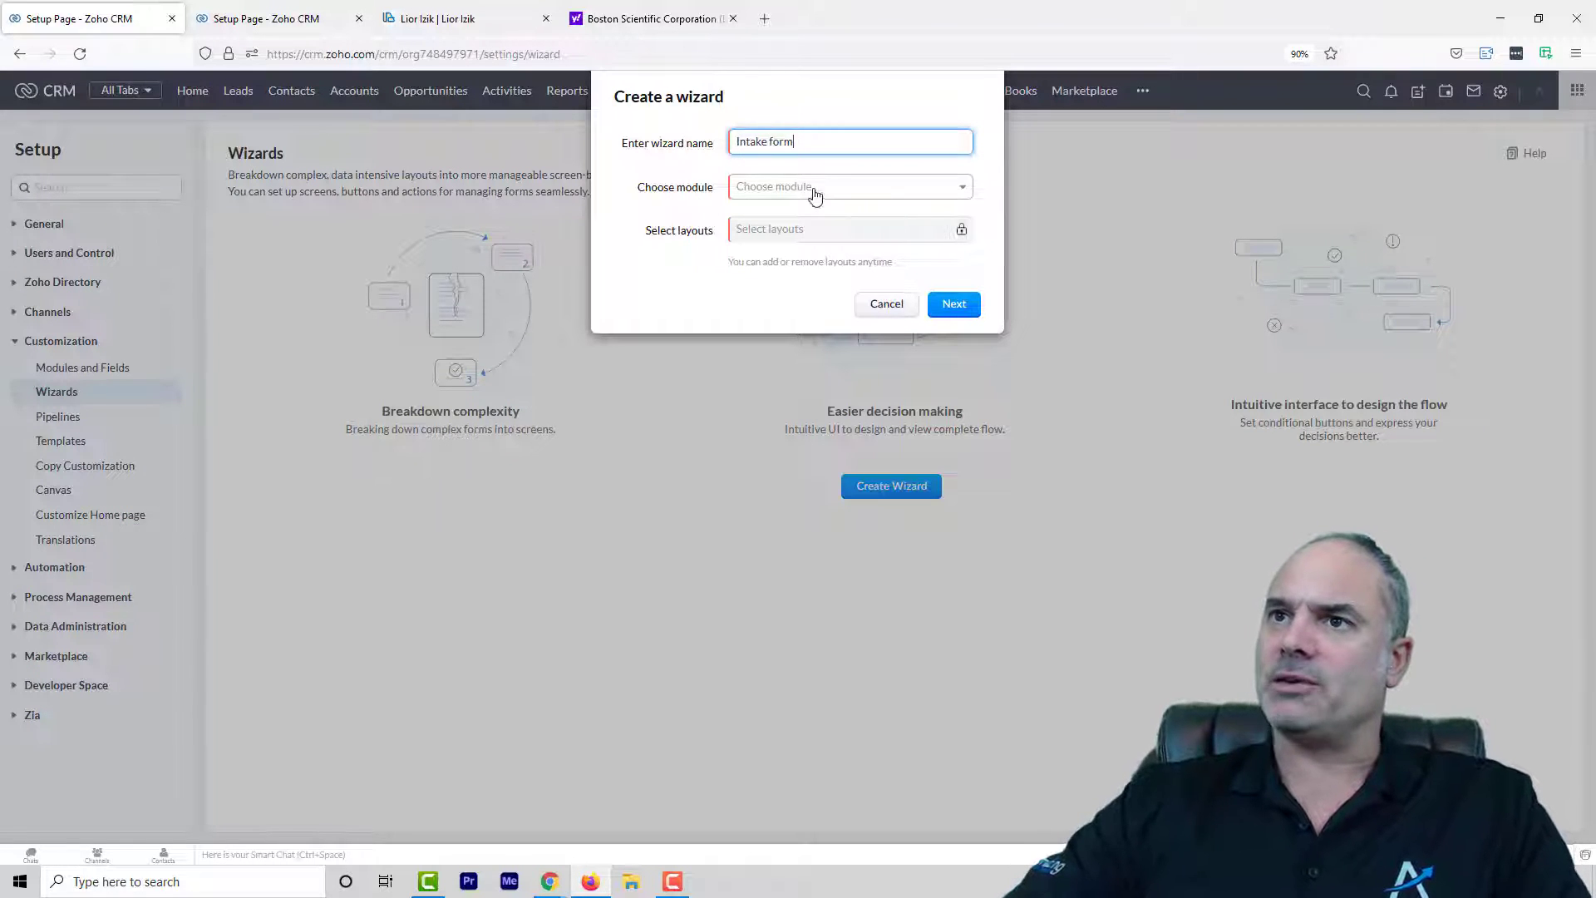
{"action": "left_click", "coordinate": [808, 187]}
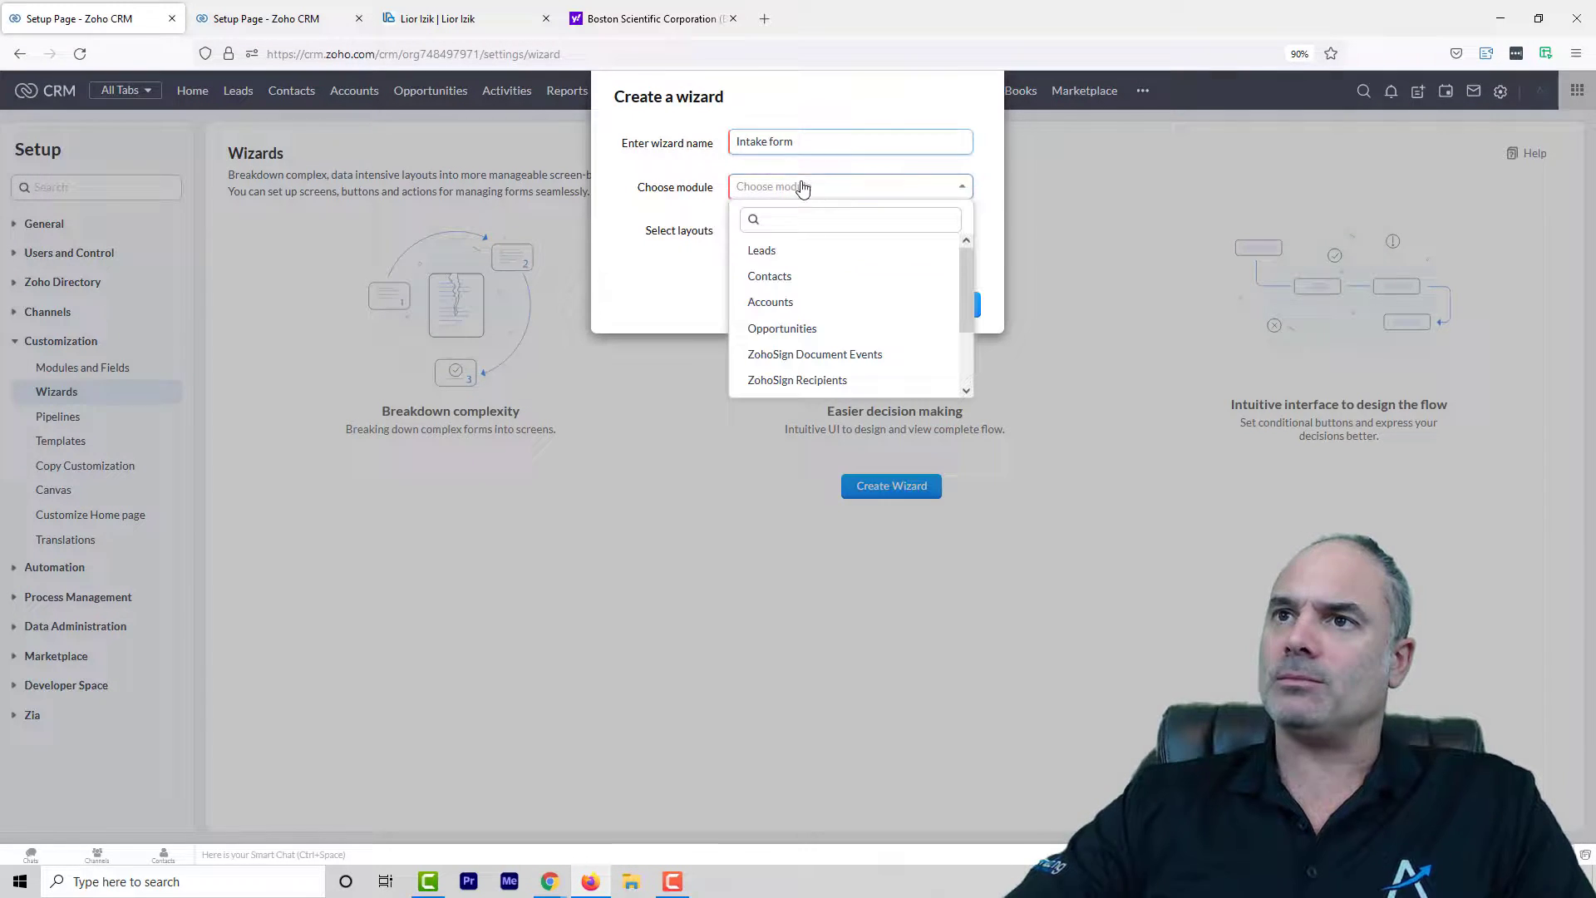
{"action": "left_click", "coordinate": [761, 250]}
{"action": "left_click", "coordinate": [954, 304]}
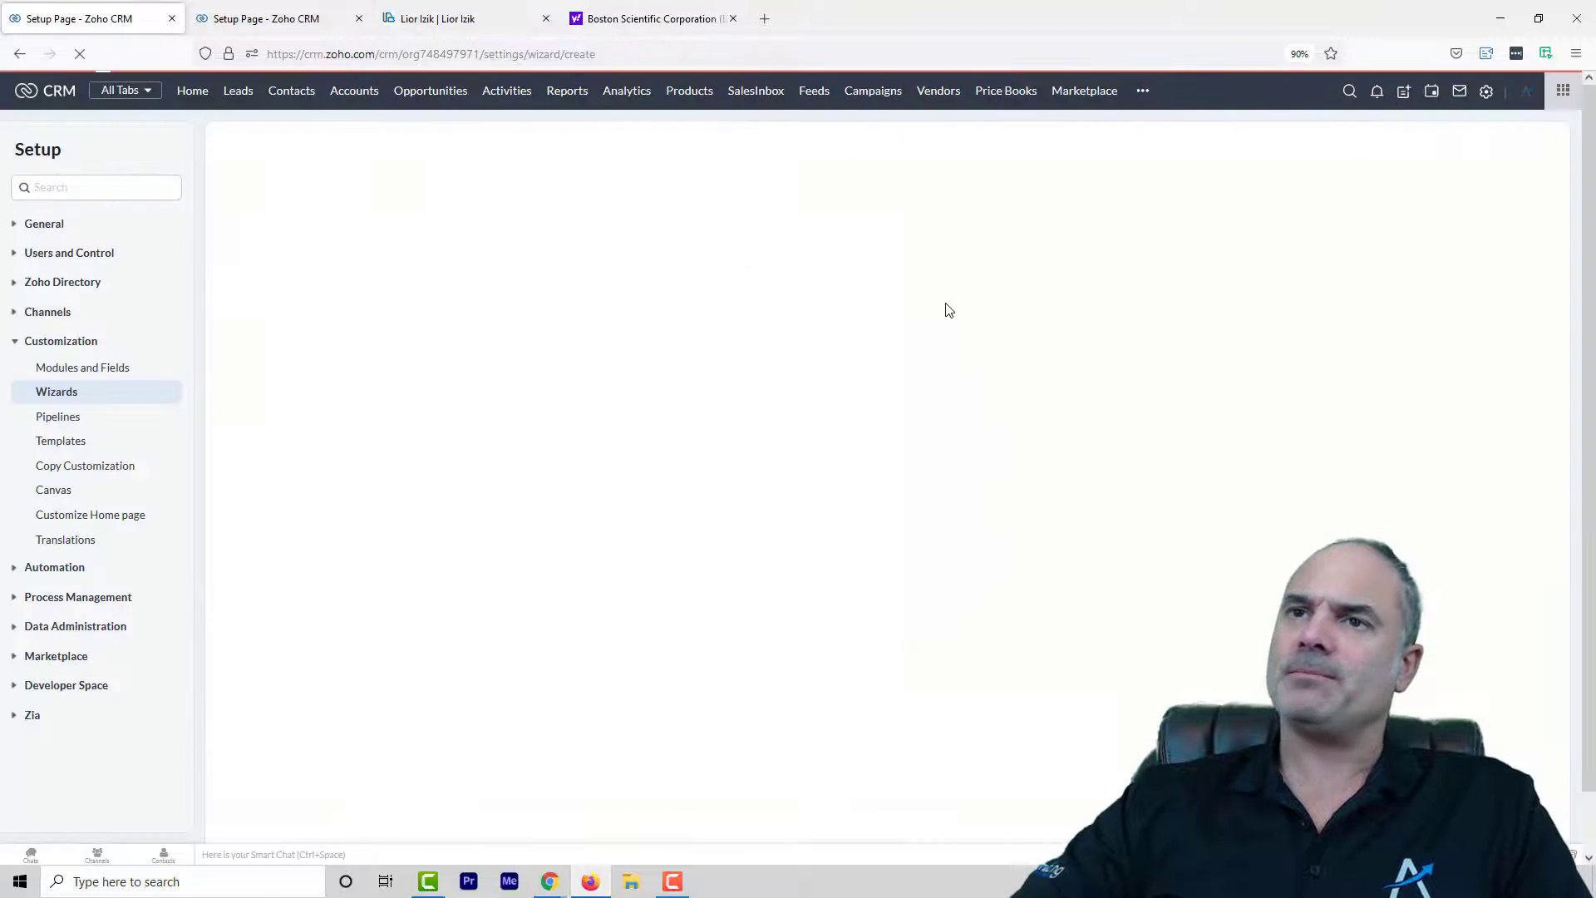
Rename Screen 1 to 'Basic Details' and add First Name, Last Name, Phone, Stock Symbol and Account Name
{"action": "double_click", "coordinate": [768, 453]}
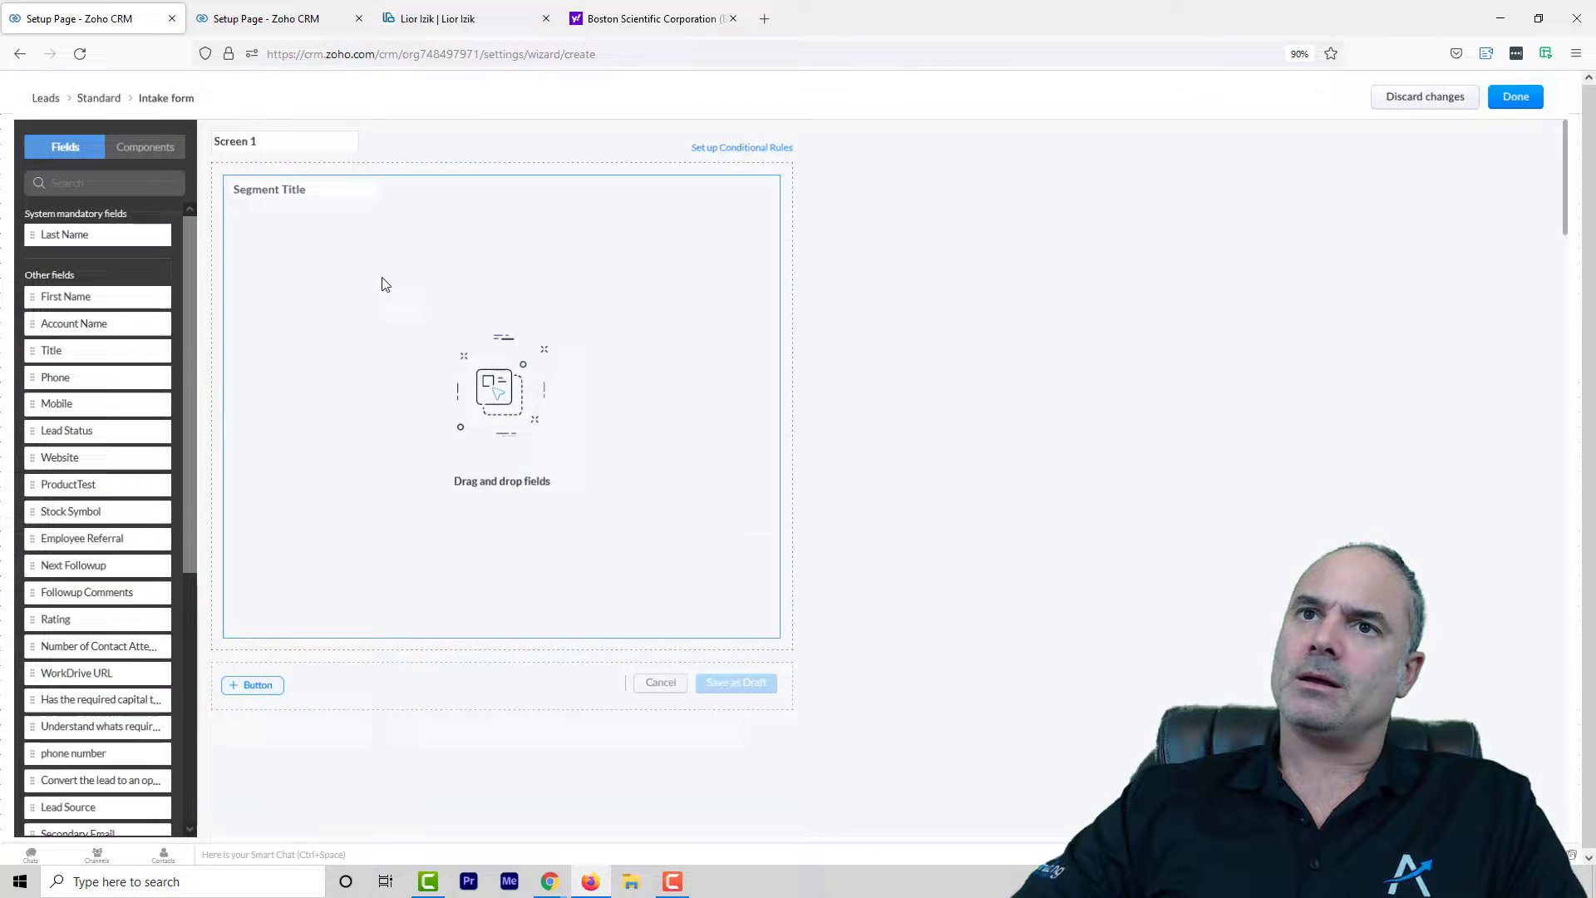
{"action": "left_click", "coordinate": [317, 135]}
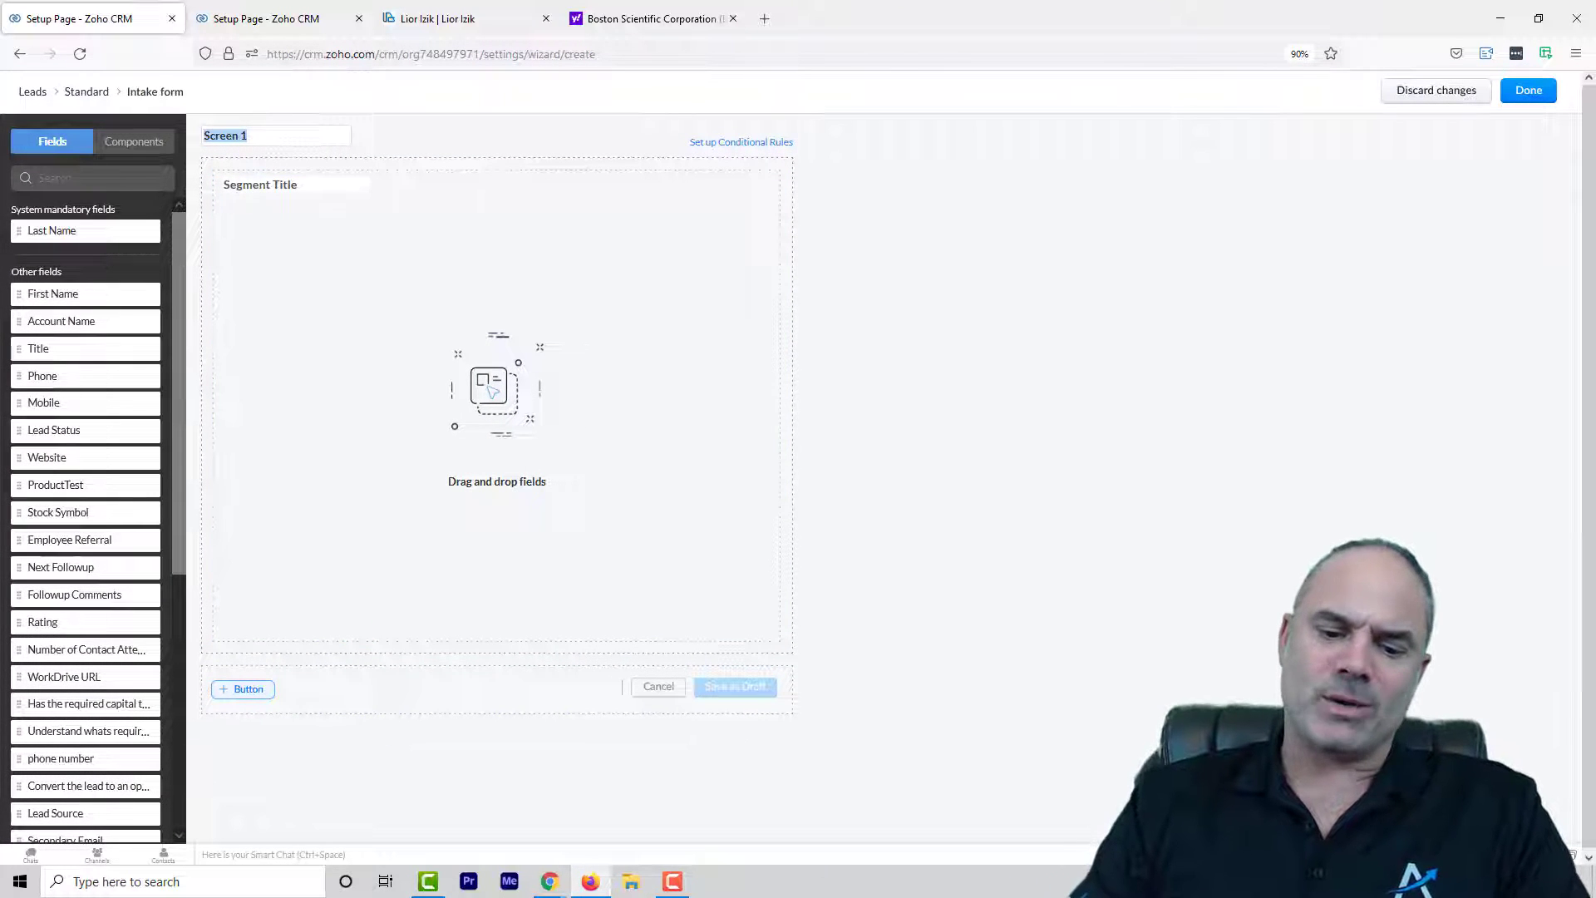
{"action": "type", "text": "Basic Details"}
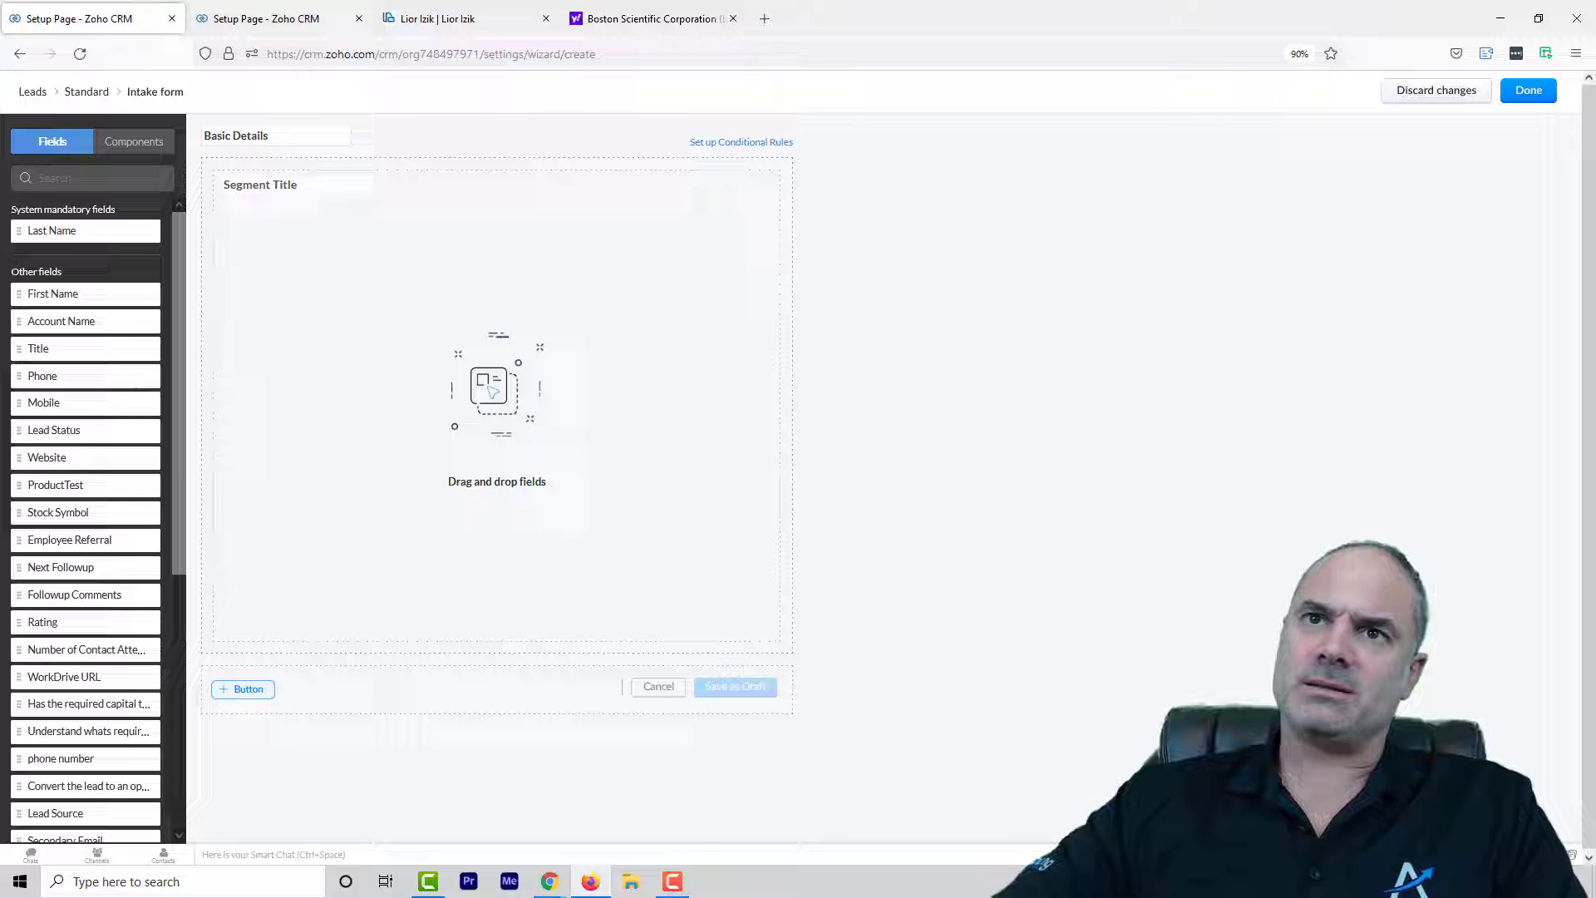
{"action": "left_click_drag", "start_coordinate": [67, 295], "coordinate": [277, 261]}
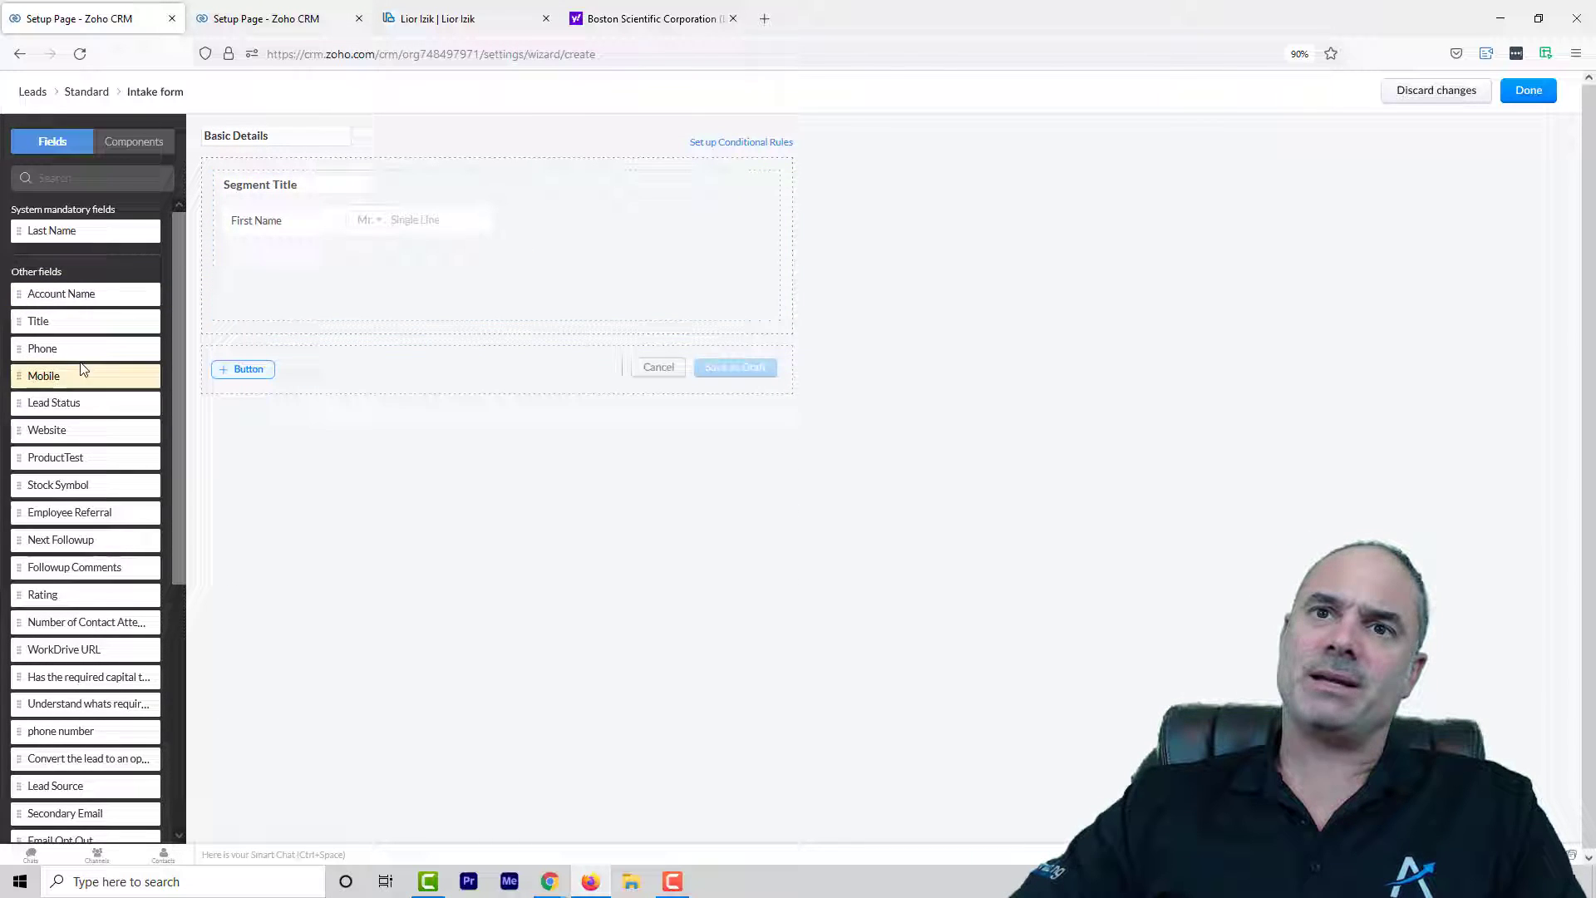
{"action": "left_click_drag", "start_coordinate": [83, 237], "coordinate": [274, 258]}
{"action": "left_click_drag", "start_coordinate": [50, 360], "coordinate": [257, 299]}
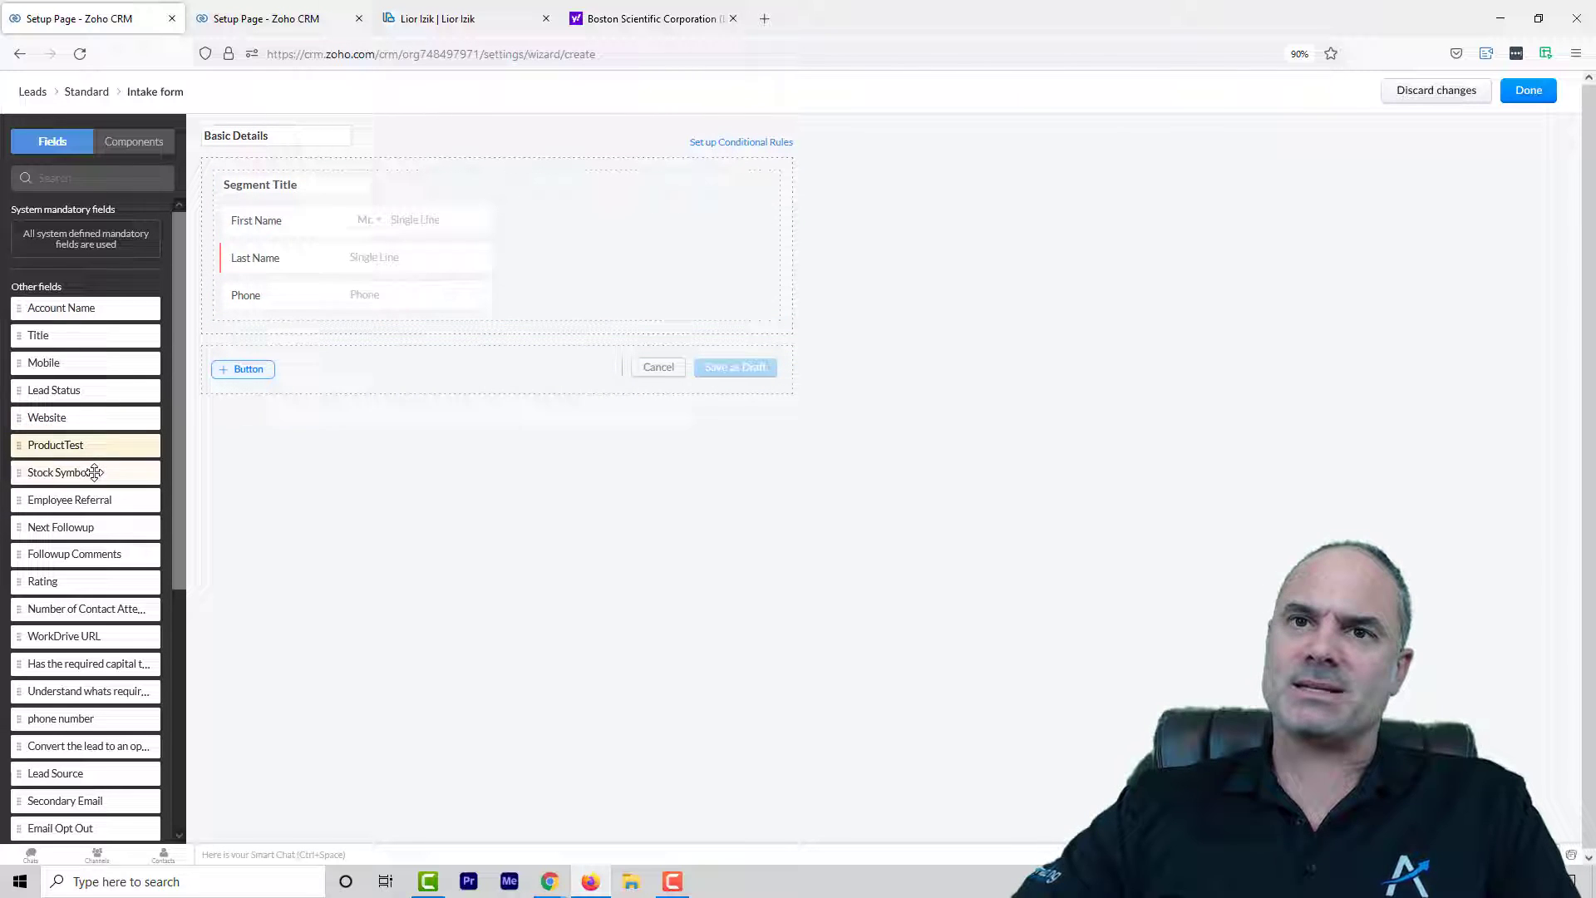
{"action": "left_click_drag", "start_coordinate": [71, 474], "coordinate": [536, 249]}
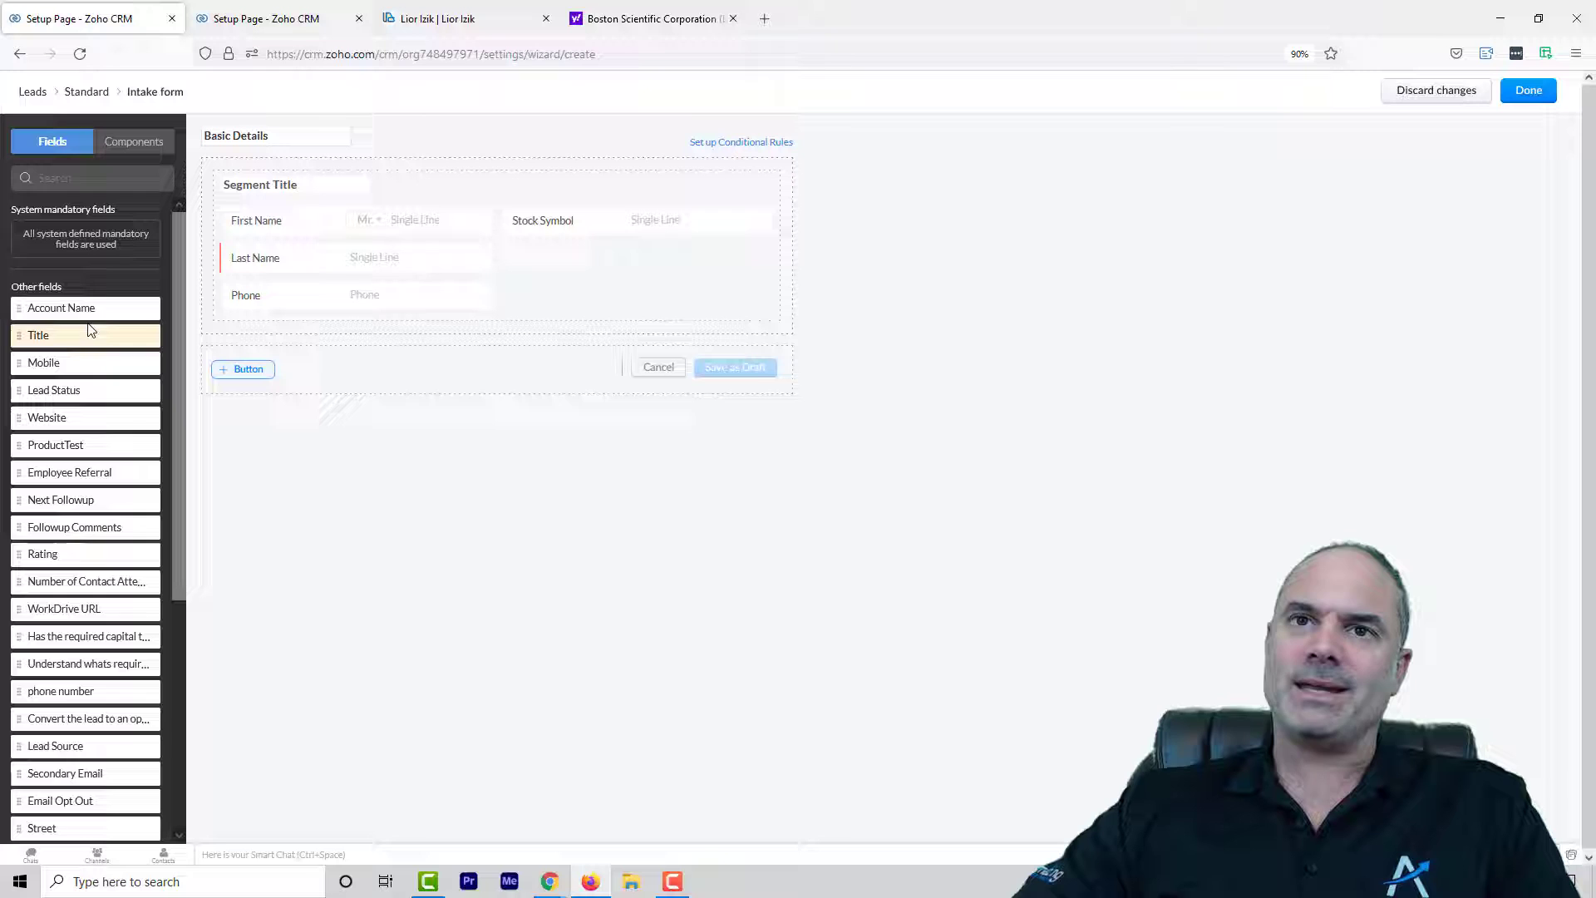
{"action": "left_click_drag", "start_coordinate": [87, 308], "coordinate": [549, 262]}
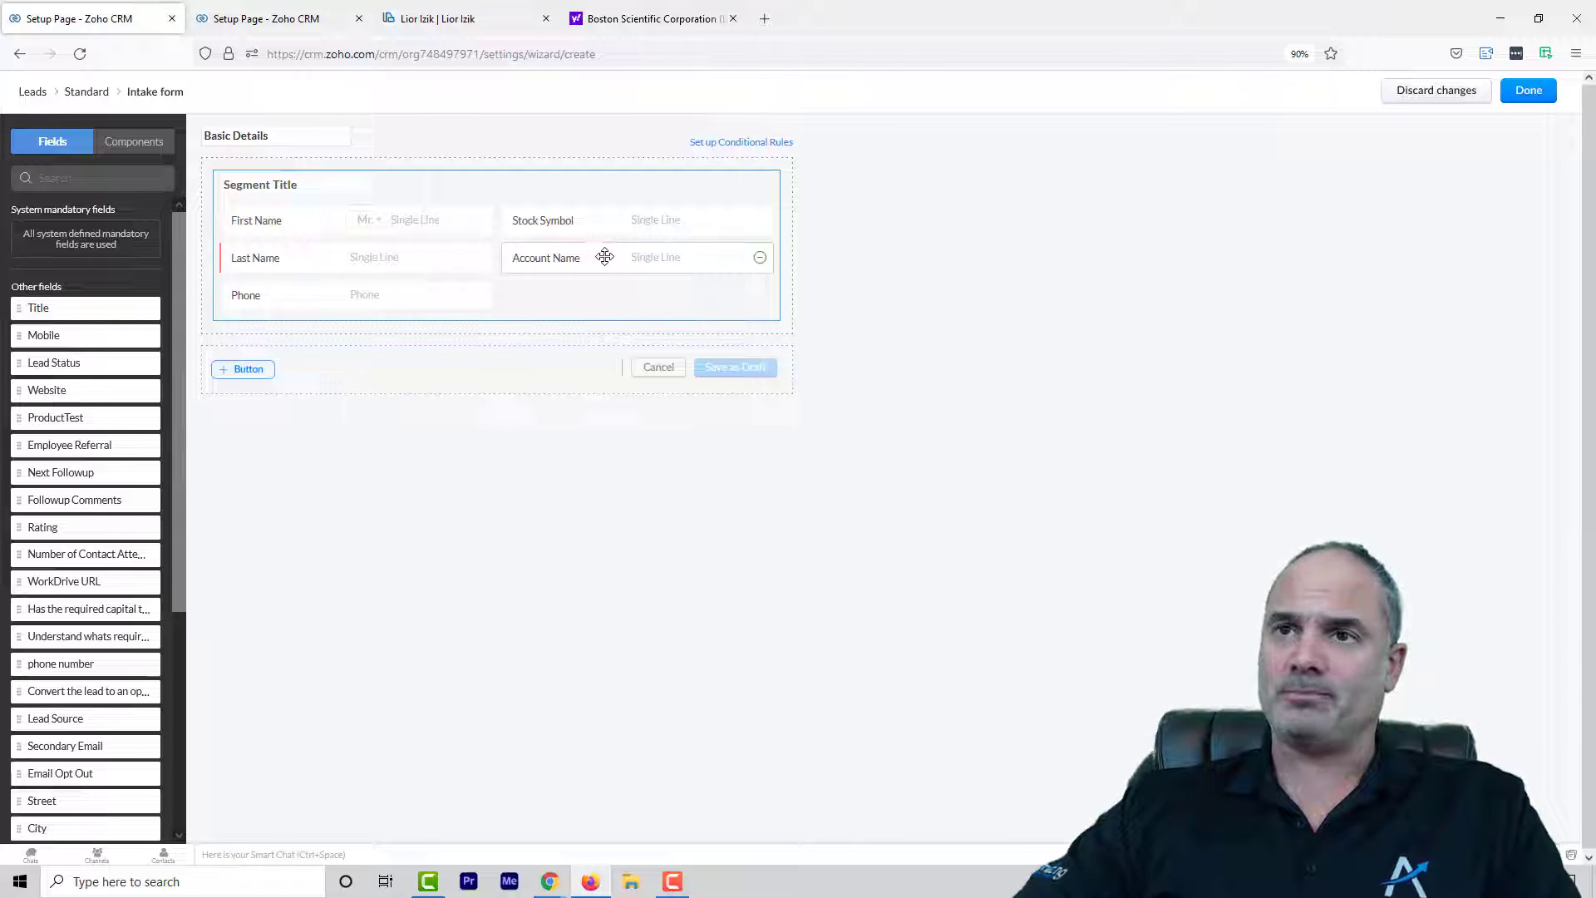
Add a plain button labelled 'Next' and finish the Basic Details screen
{"action": "left_click", "coordinate": [250, 370]}
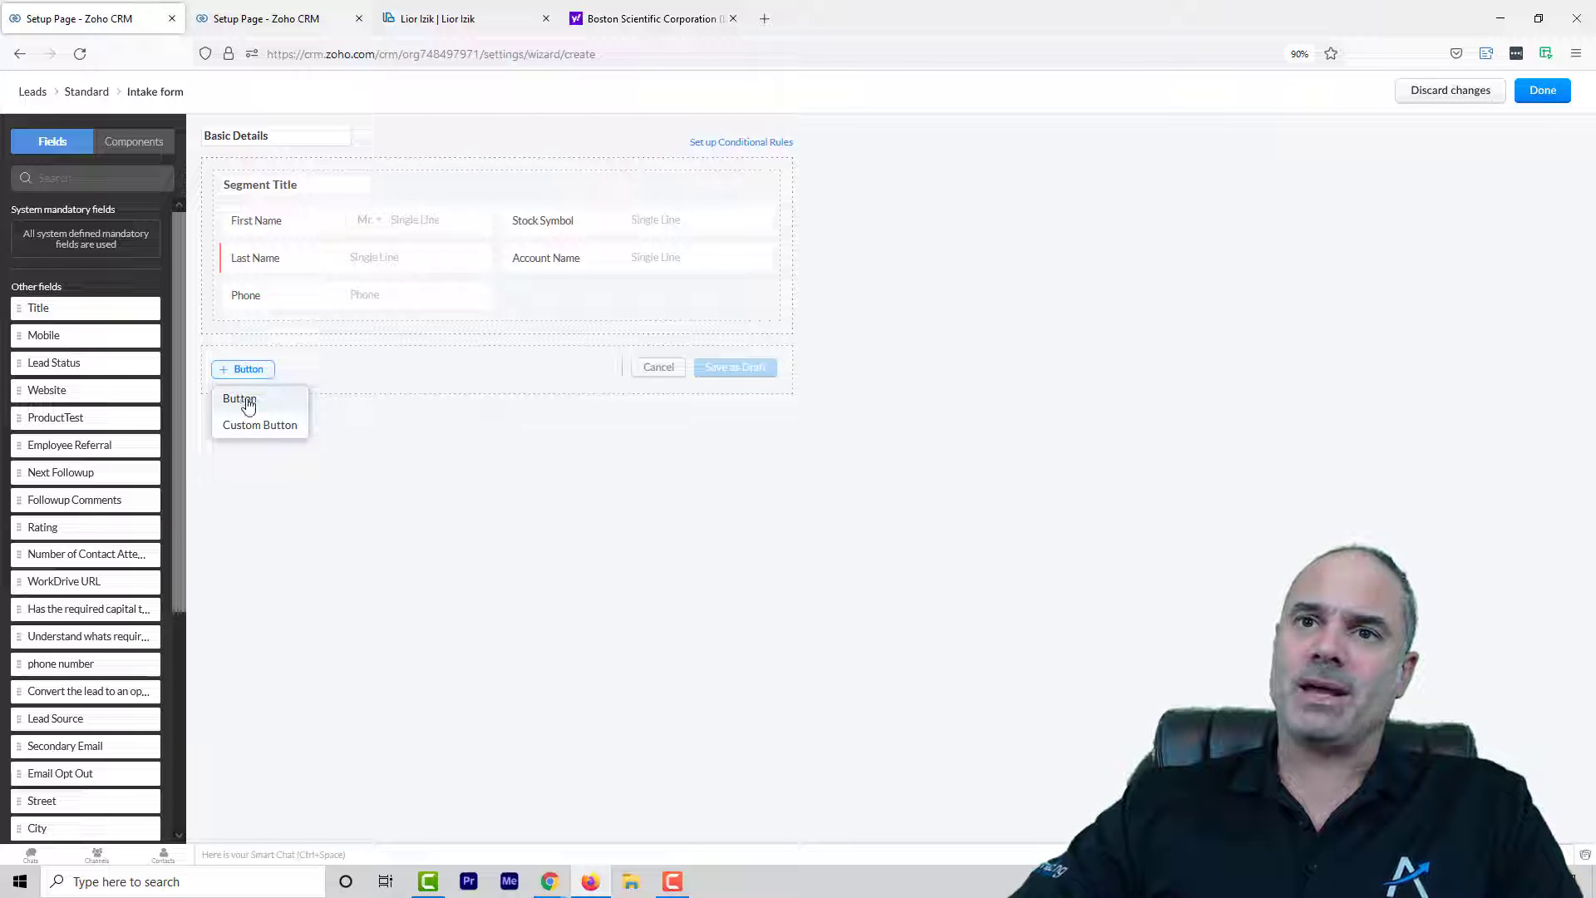
{"action": "left_click", "coordinate": [247, 400]}
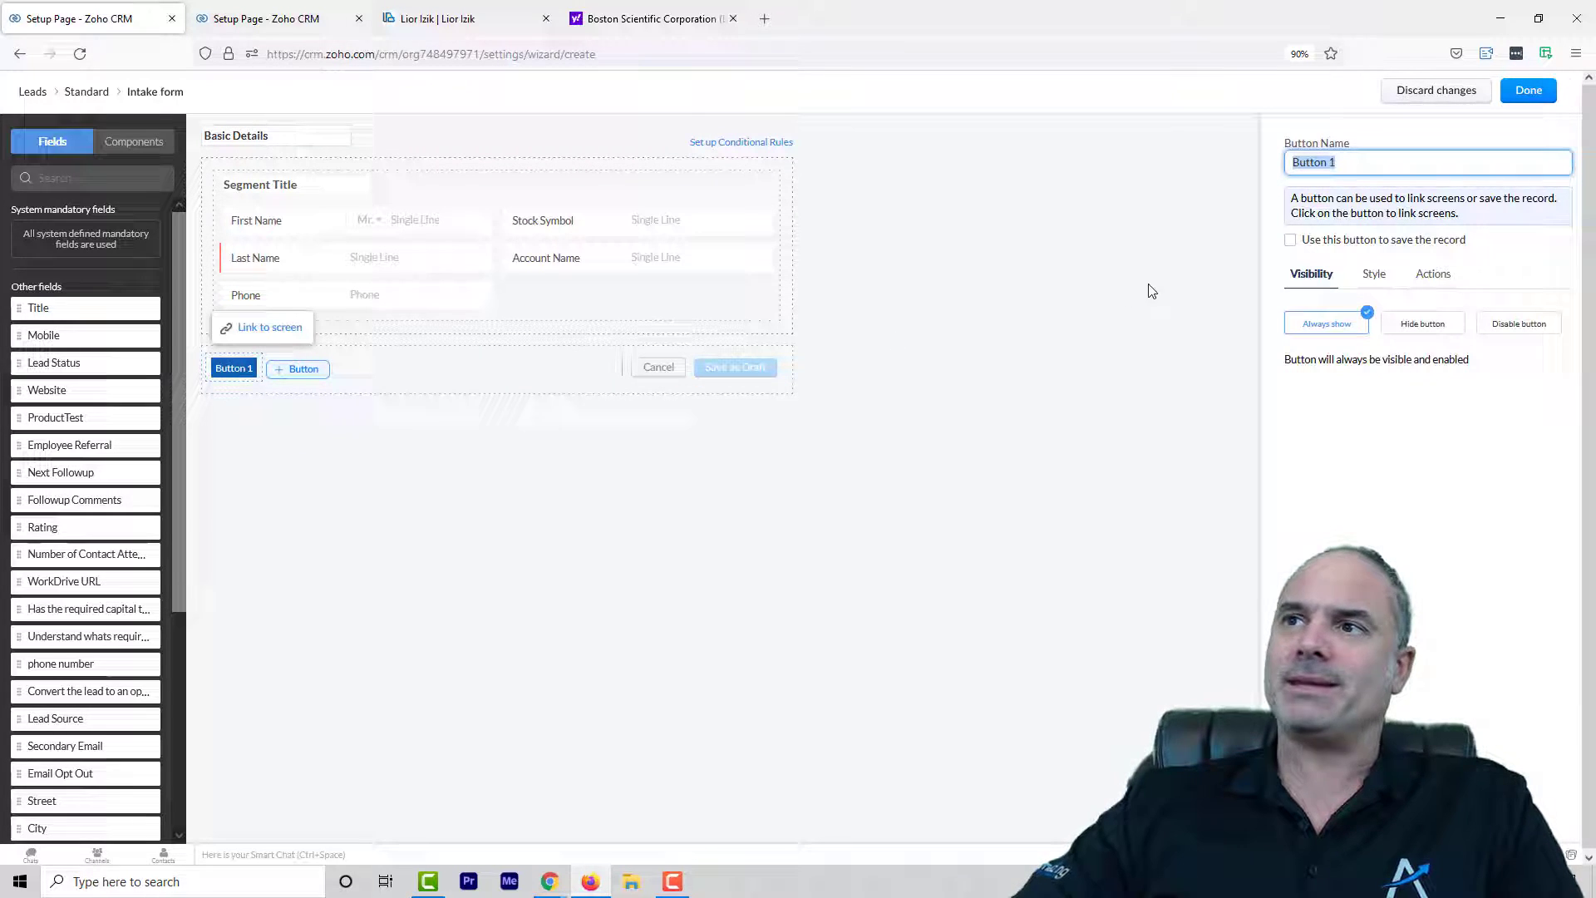
{"action": "type", "text": "Next"}
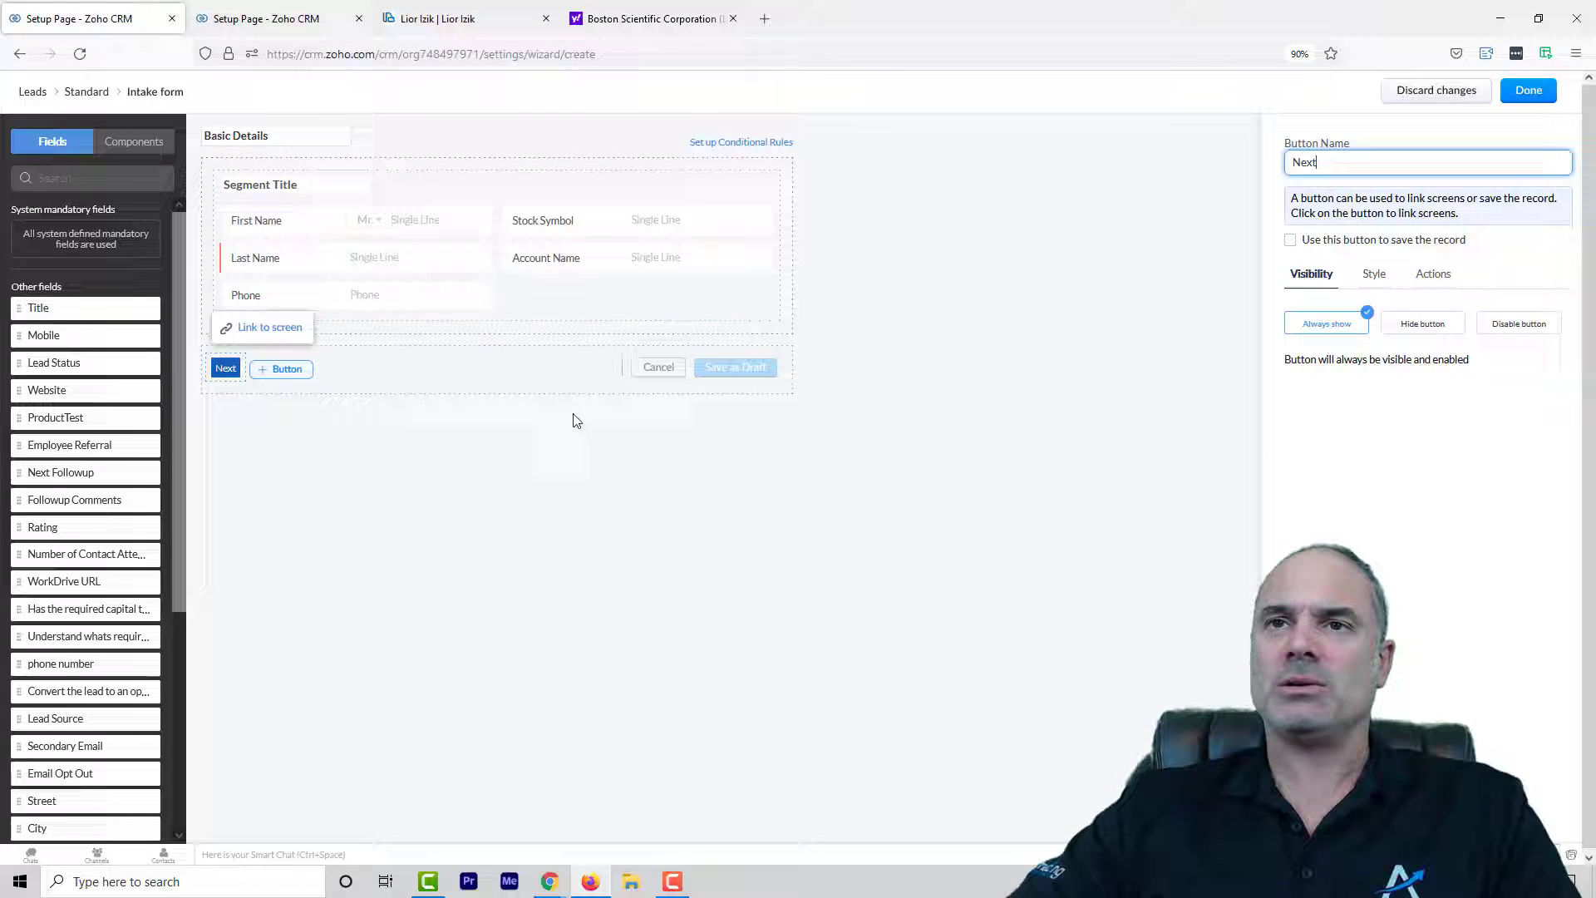
{"action": "left_click", "coordinate": [799, 524]}
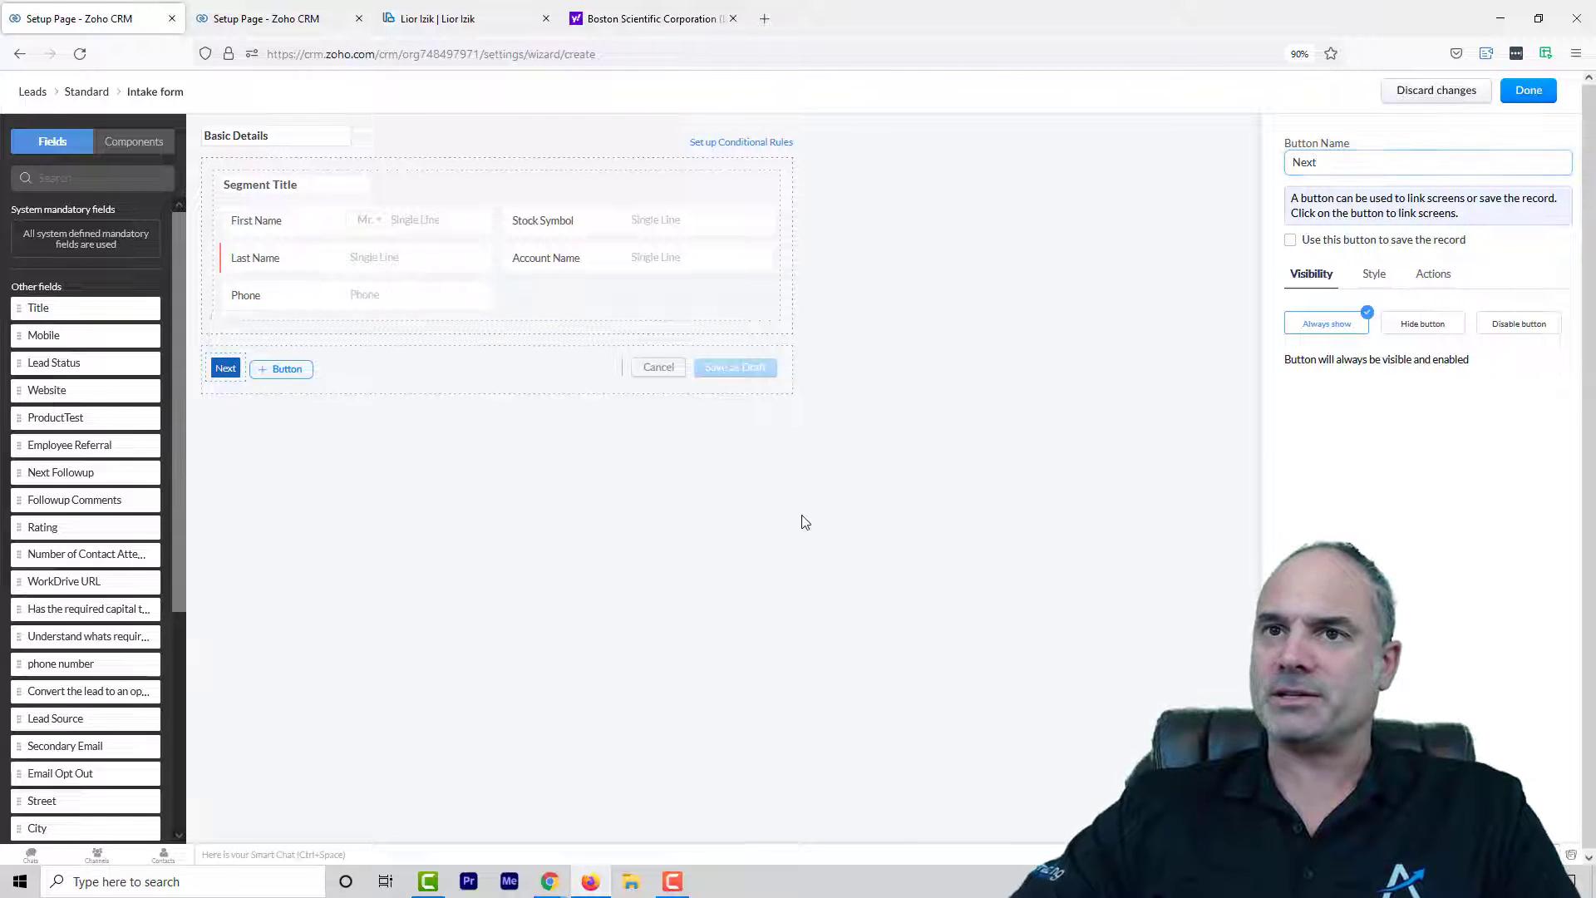
{"action": "left_click", "coordinate": [1529, 91]}
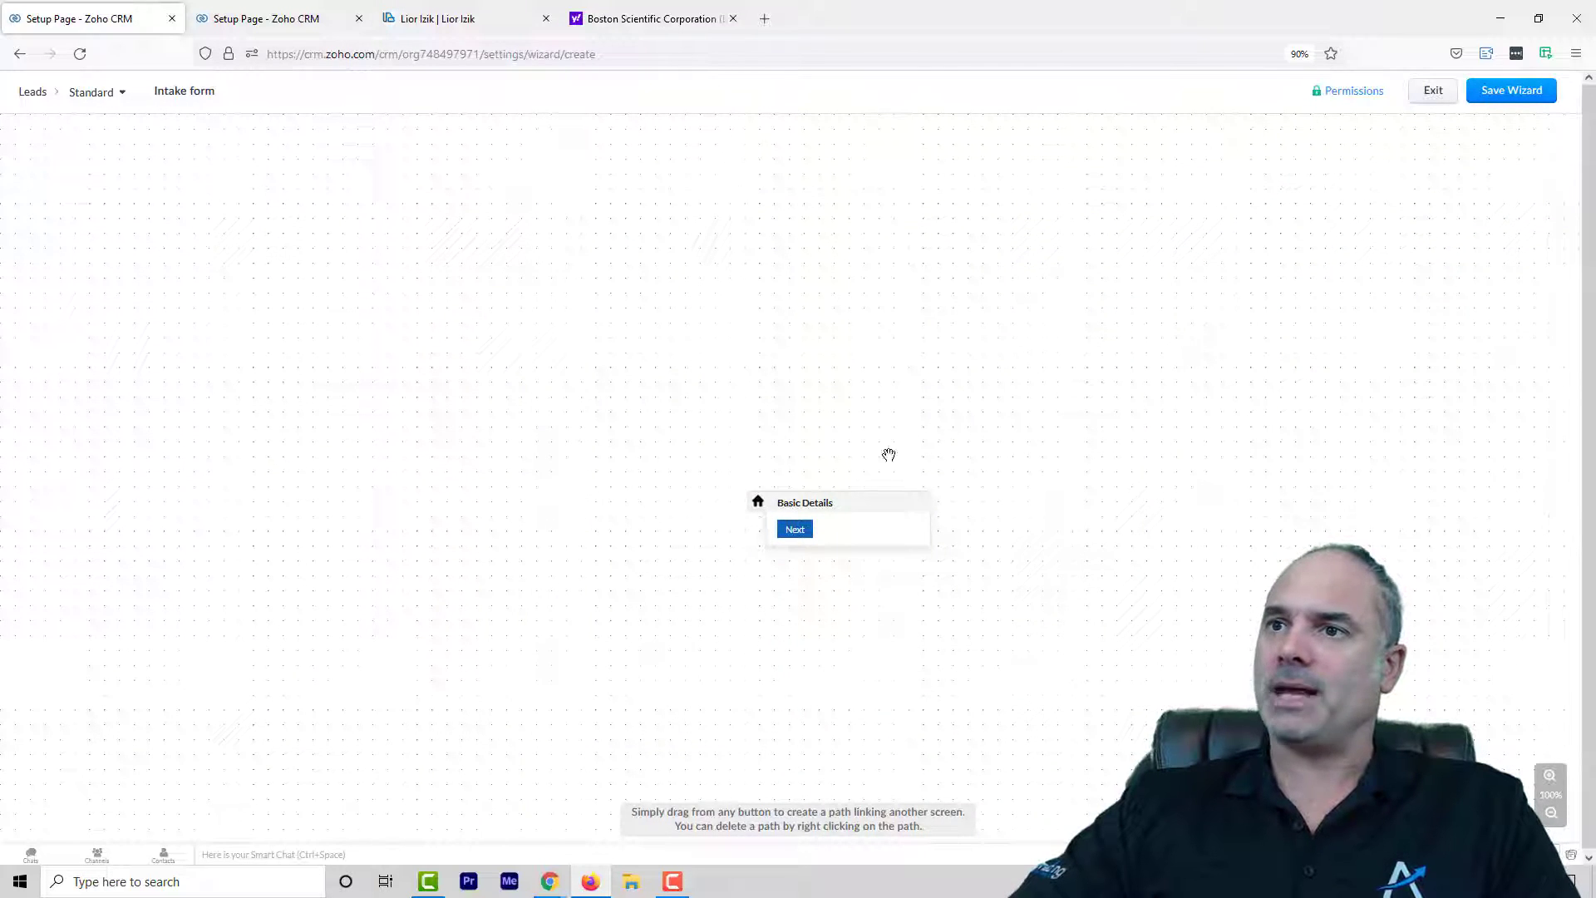
Add a second screen 'Marketing Details' holding the Website and Lead Source fields
{"action": "left_click_drag", "start_coordinate": [848, 516], "coordinate": [816, 296]}
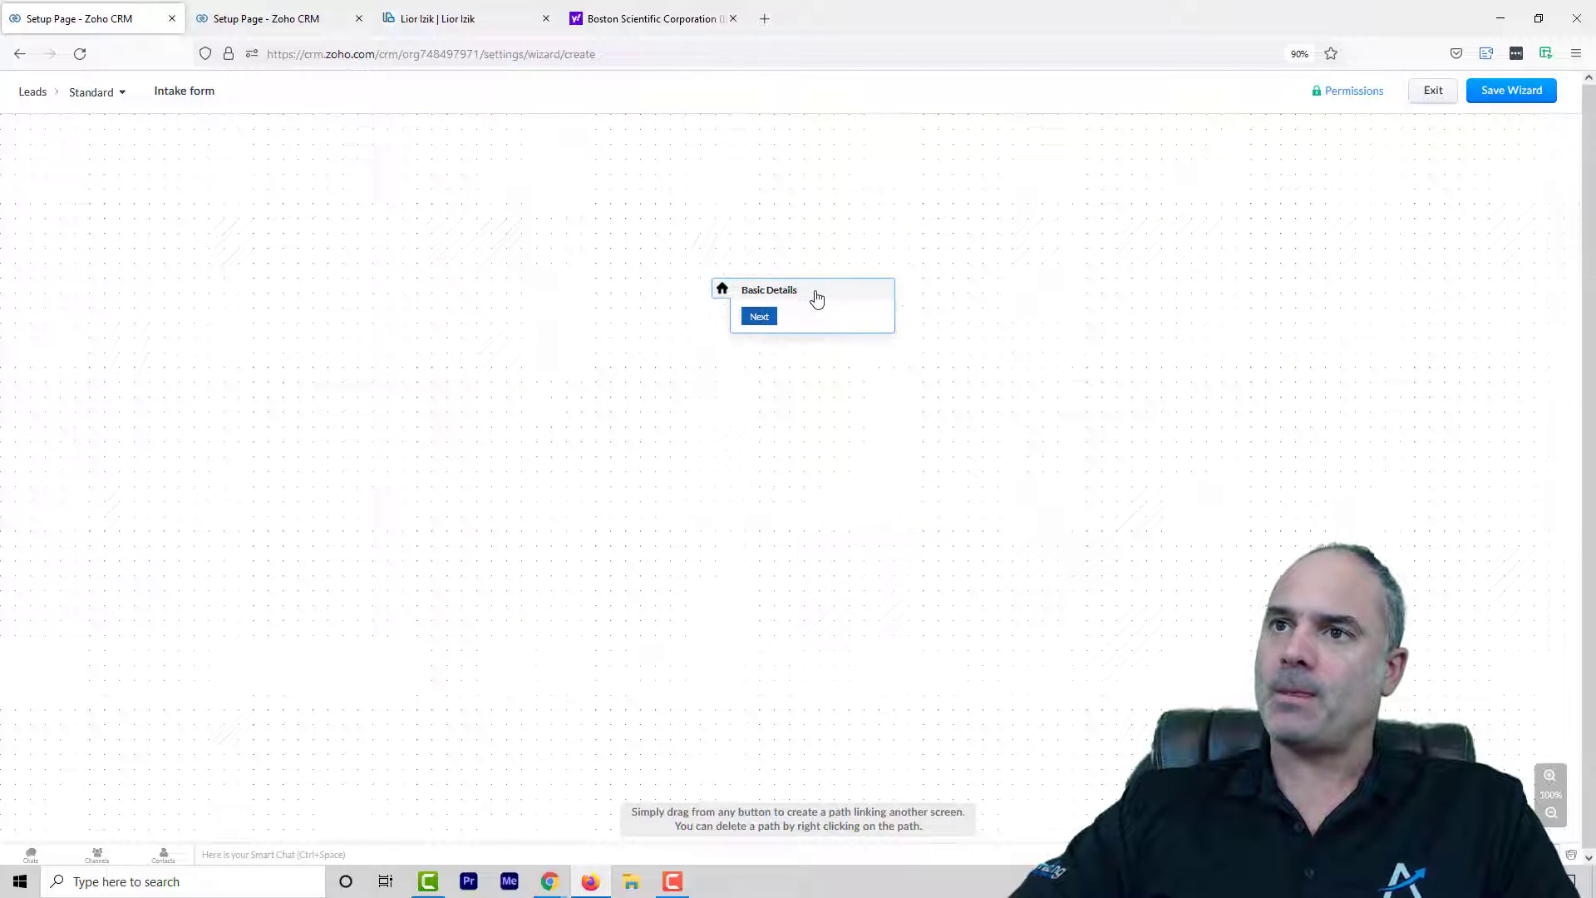
{"action": "left_click", "coordinate": [757, 471]}
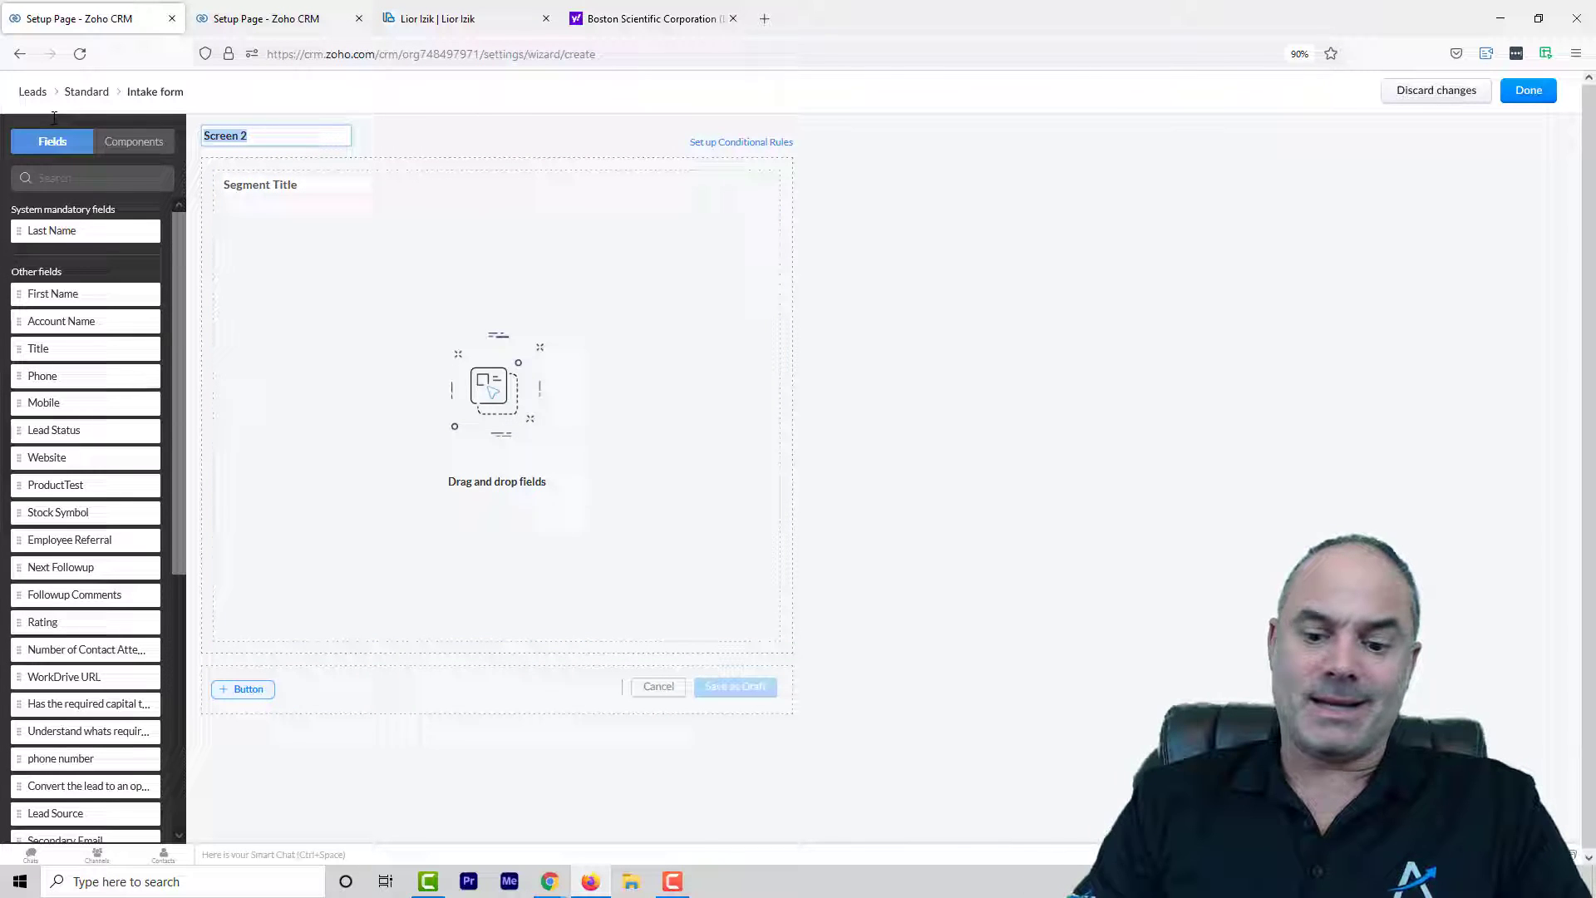
{"action": "type", "text": "Marke"}
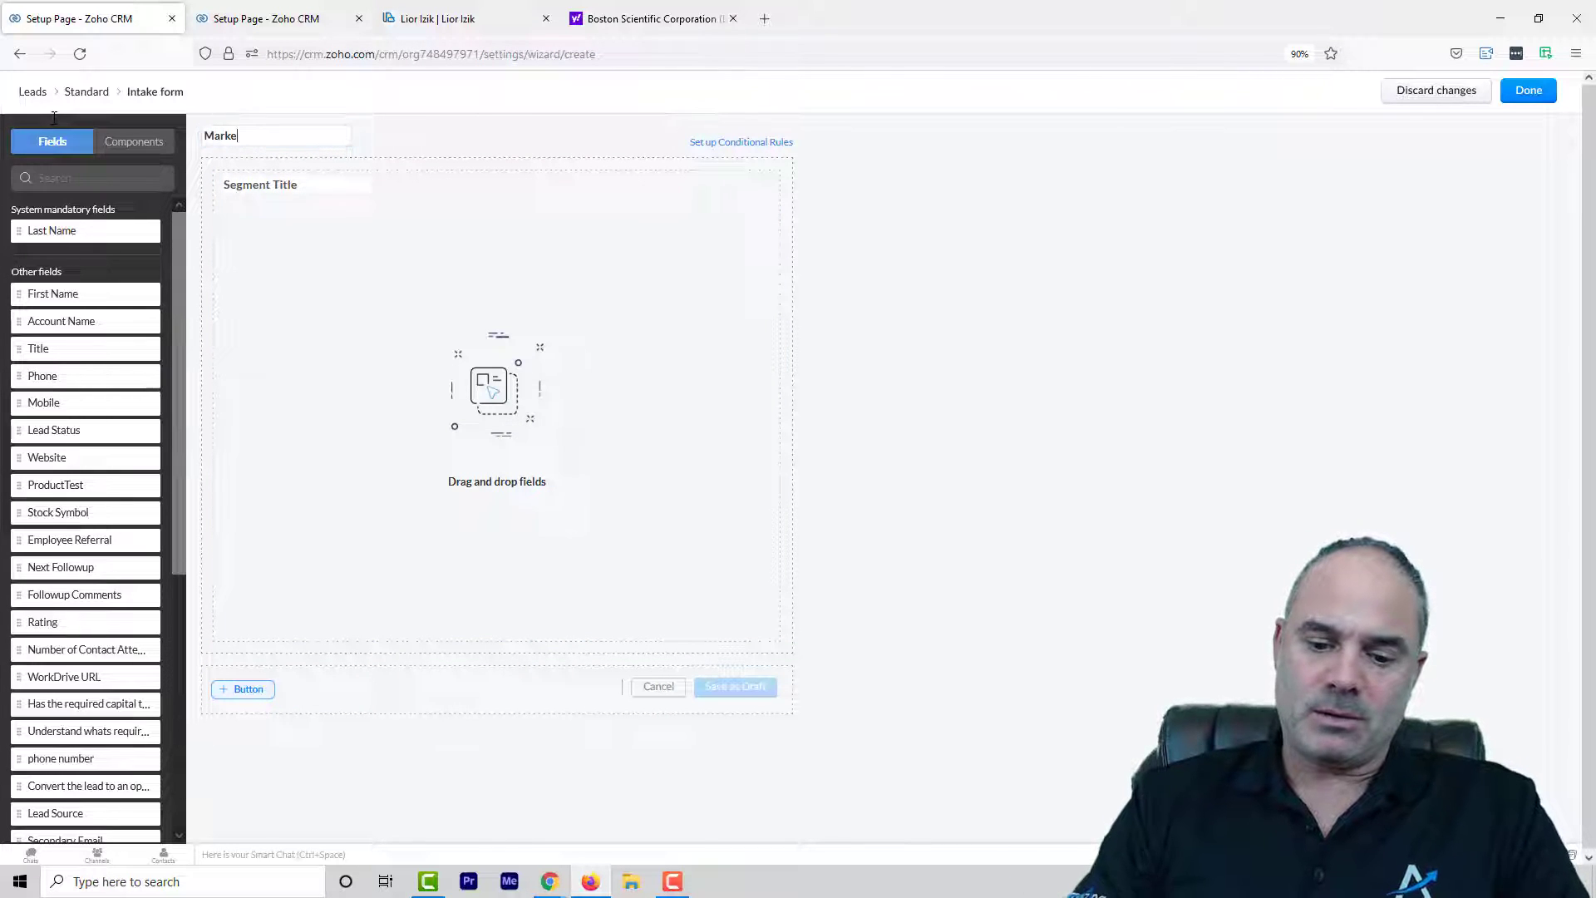
{"action": "type", "text": "ting Details"}
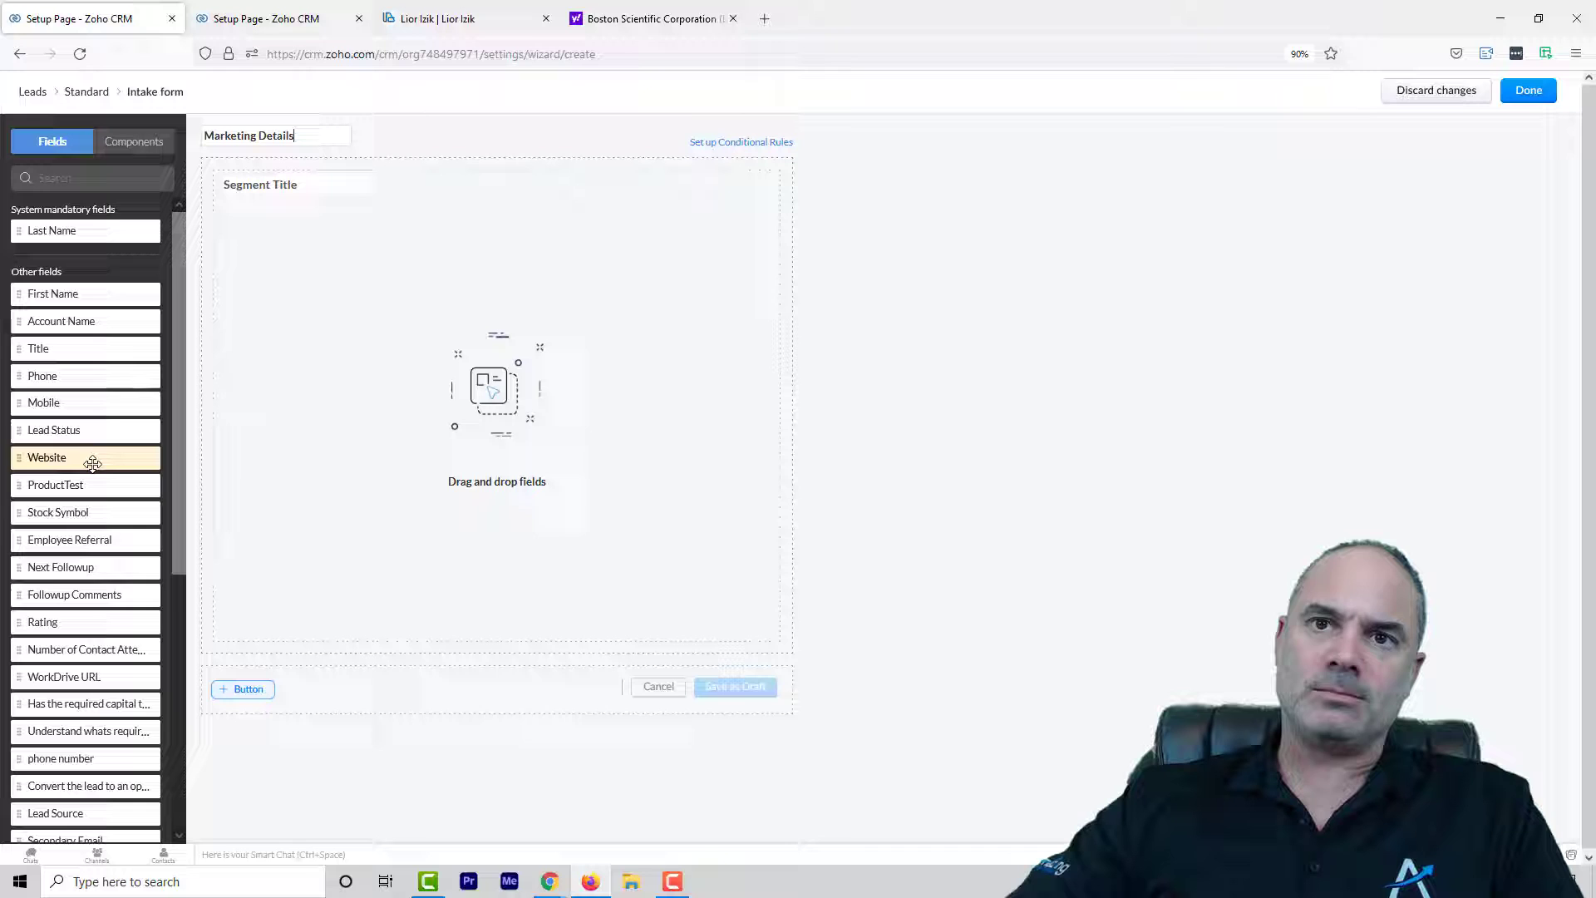
{"action": "left_click_drag", "start_coordinate": [83, 459], "coordinate": [291, 348]}
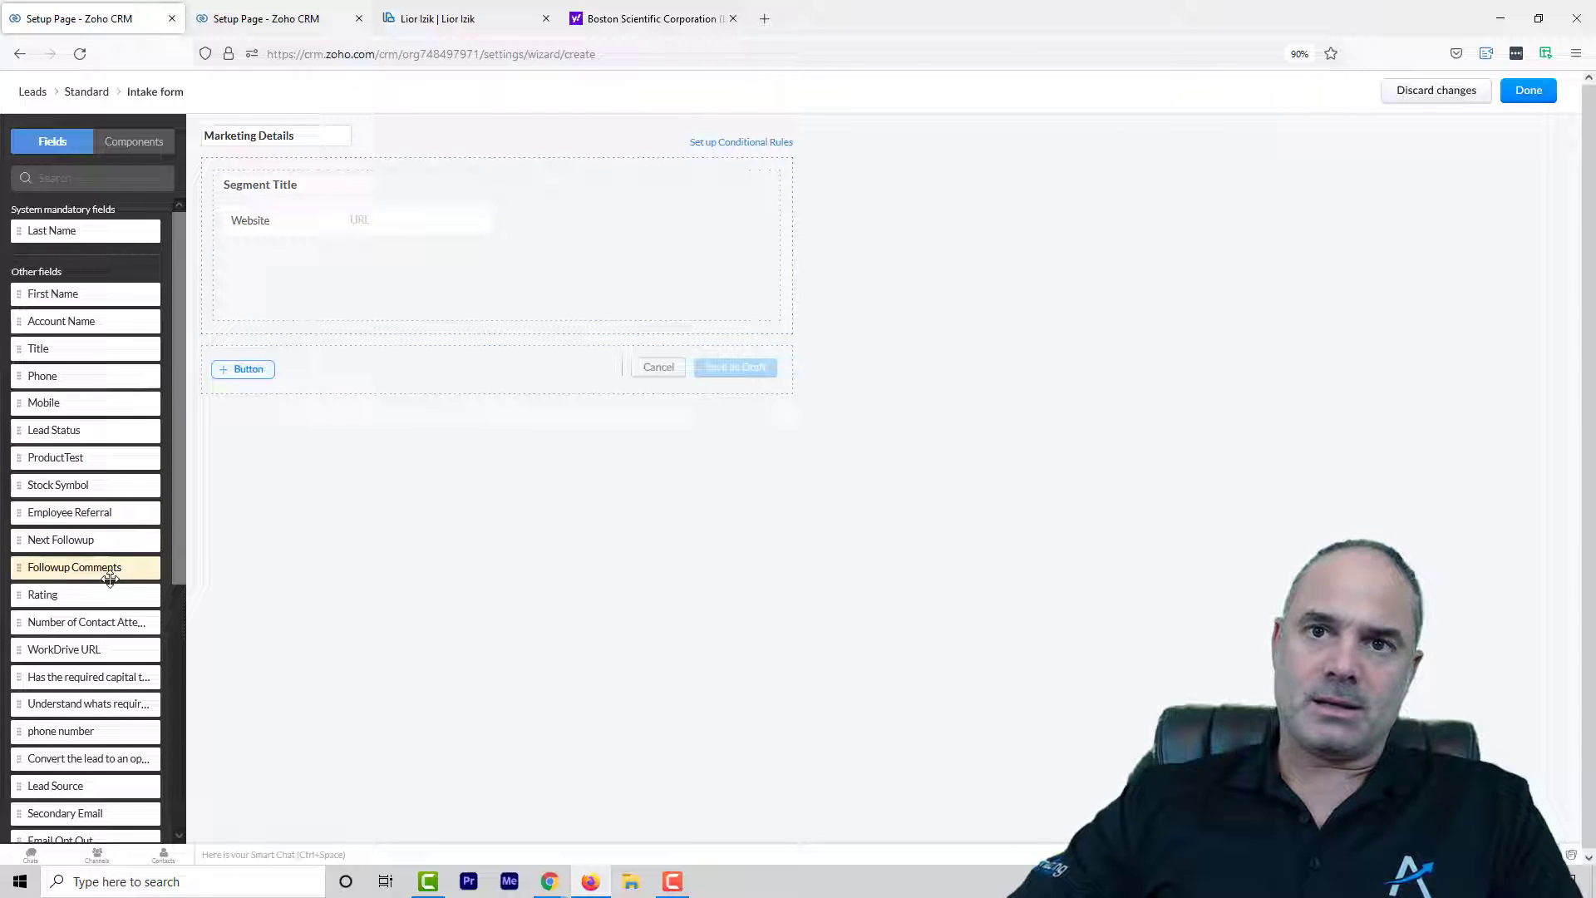
{"action": "scroll", "coordinate": [96, 665], "scroll_direction": "down", "scroll_amount": 1}
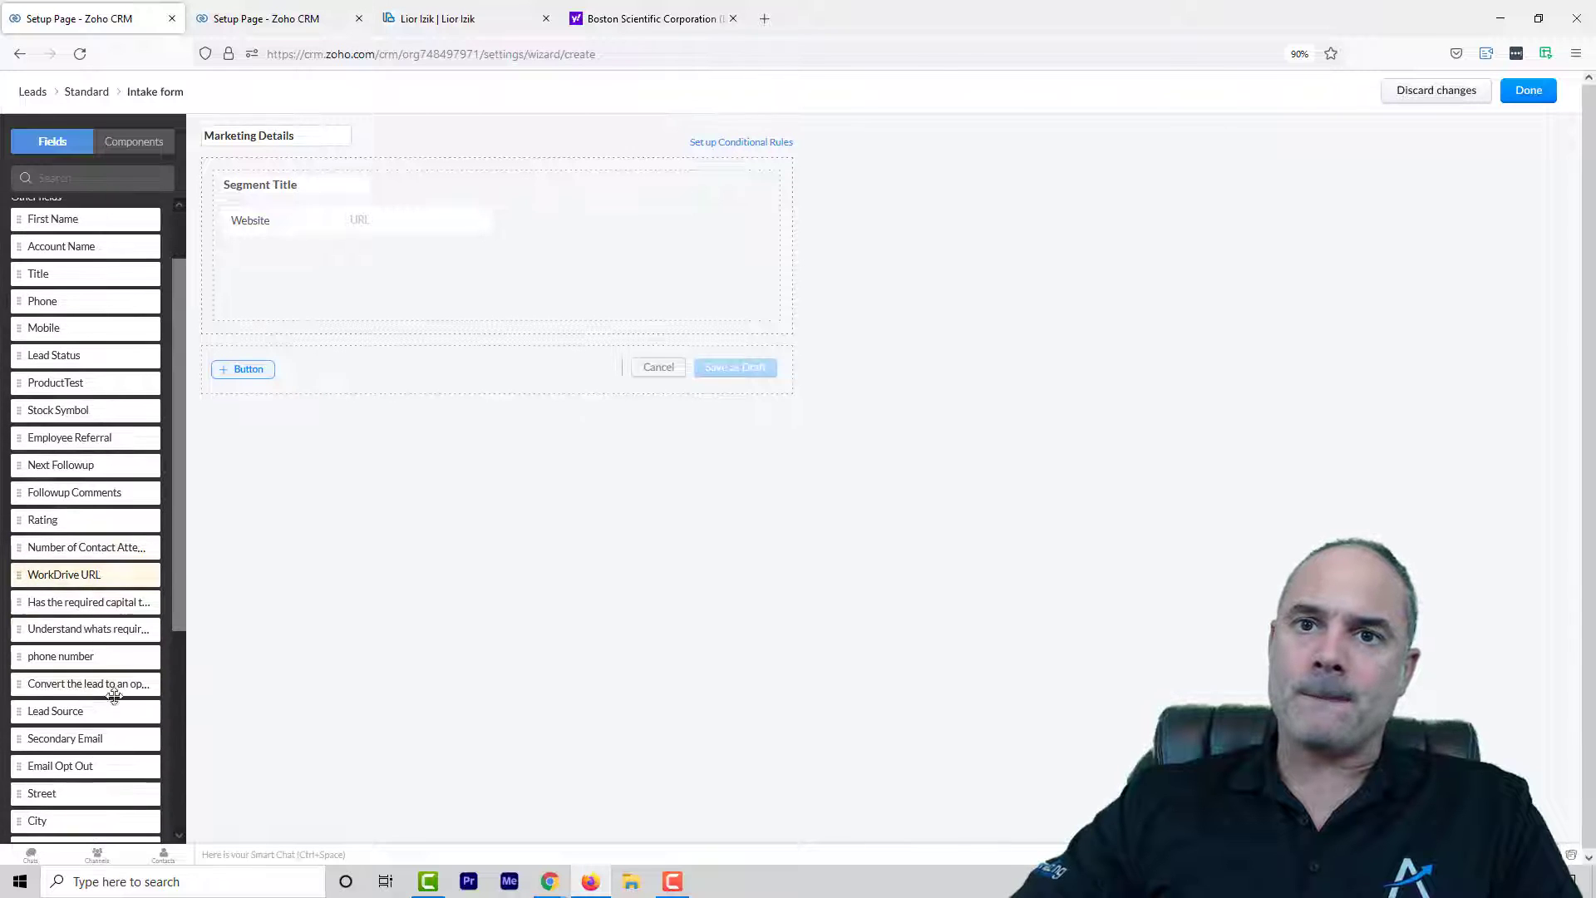
{"action": "left_click_drag", "start_coordinate": [92, 720], "coordinate": [317, 283]}
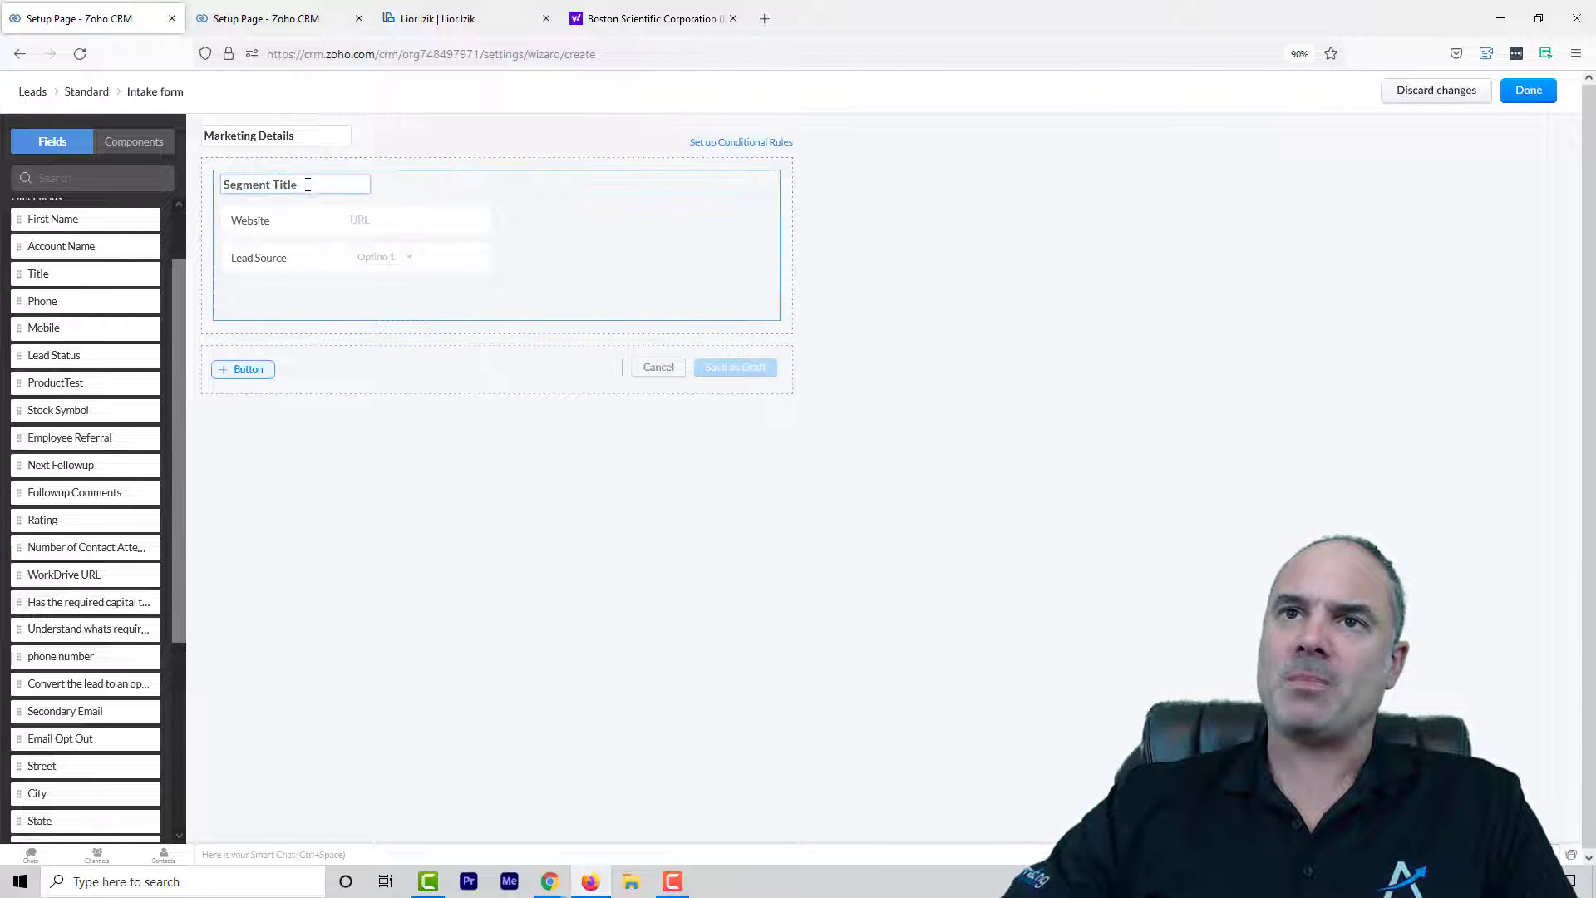
Give Marketing Details a 'Save' button that saves the record, then finish the screen
{"action": "left_click", "coordinate": [243, 368]}
{"action": "left_click", "coordinate": [241, 399]}
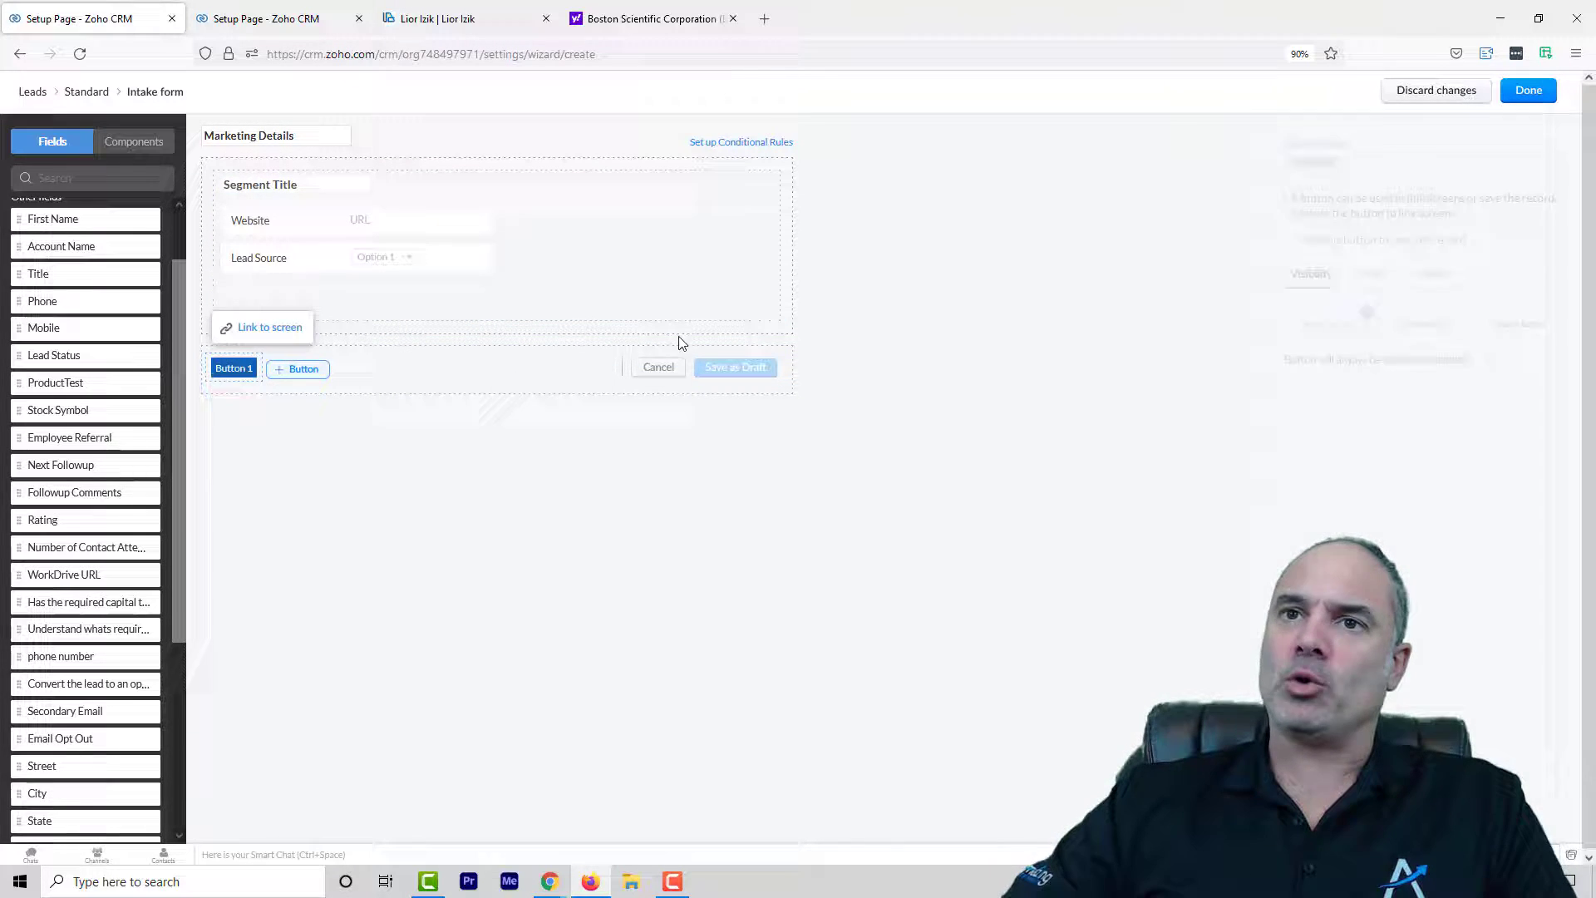
{"action": "type", "text": "Save"}
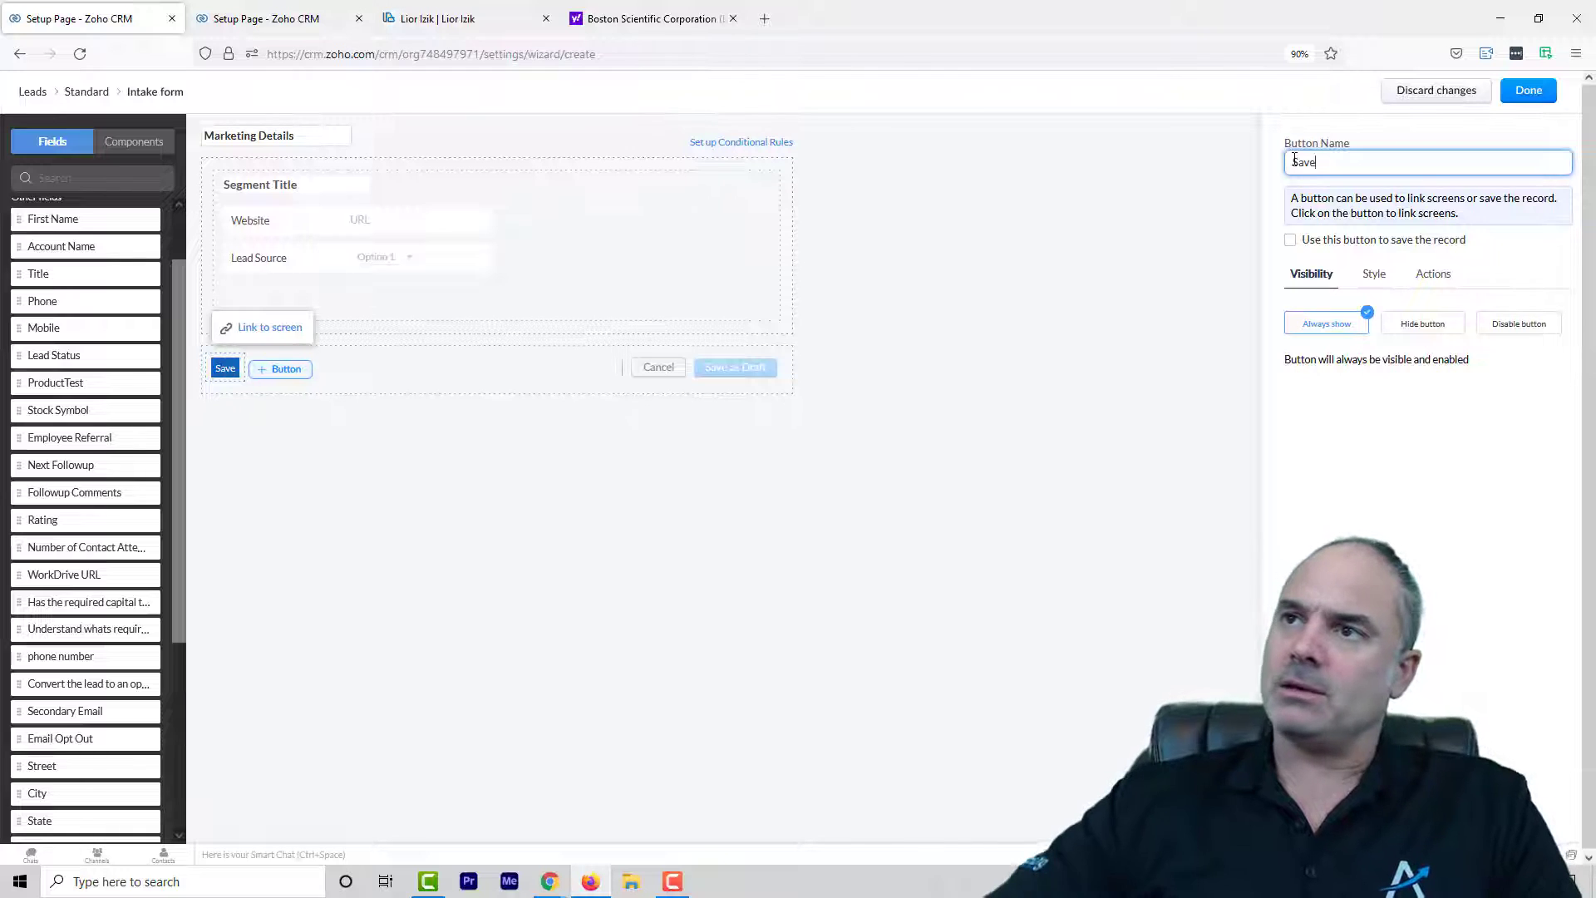
{"action": "left_click", "coordinate": [1293, 240]}
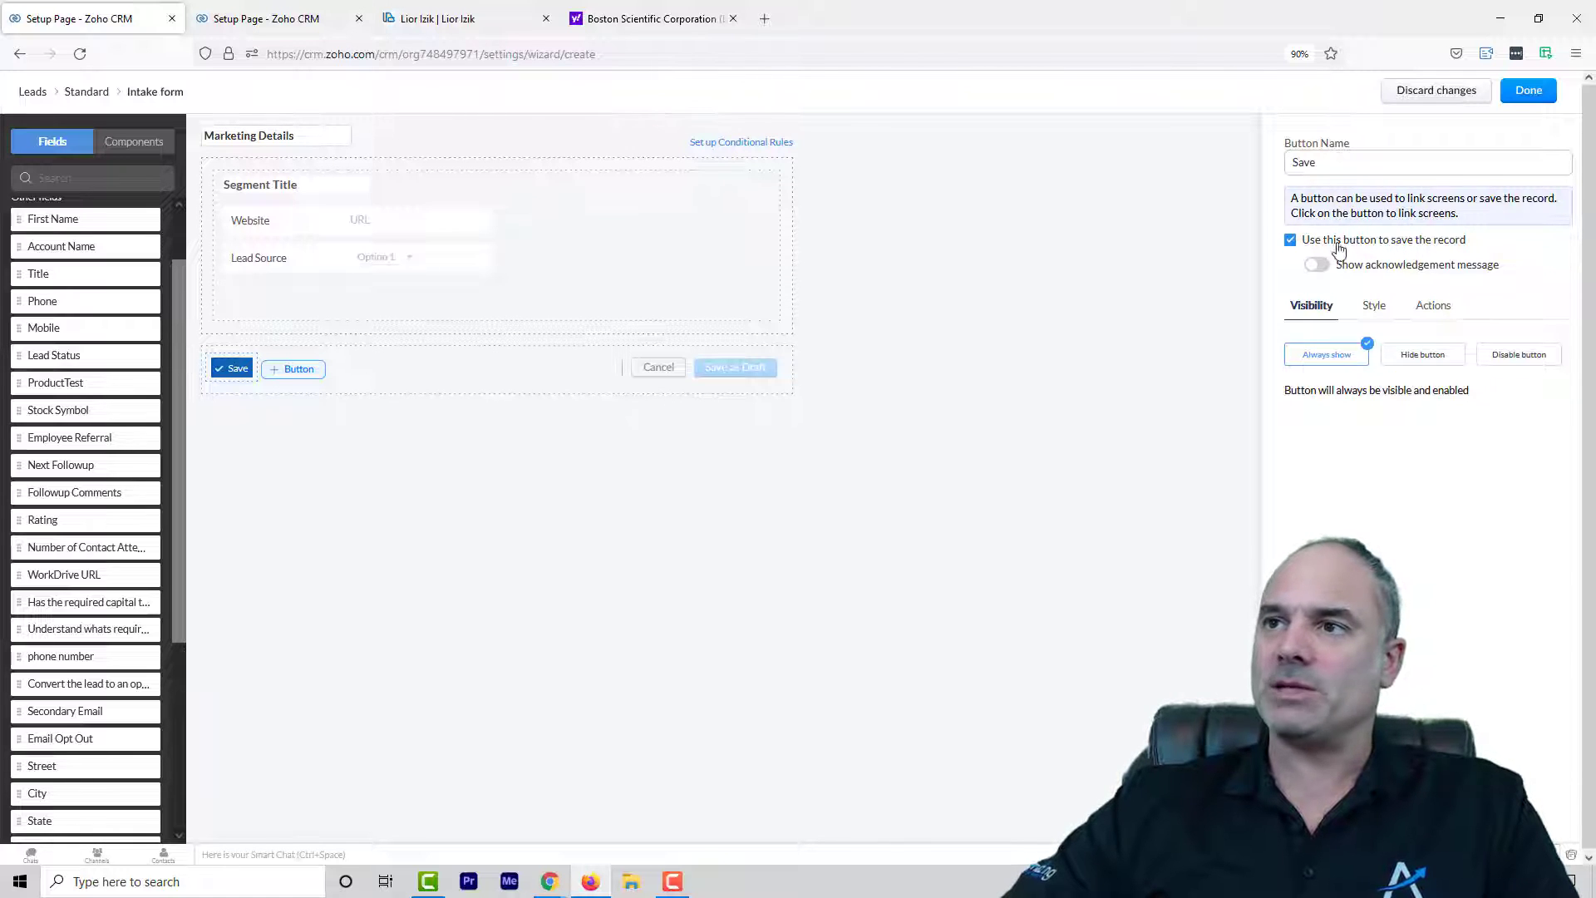
{"action": "left_click", "coordinate": [1528, 91]}
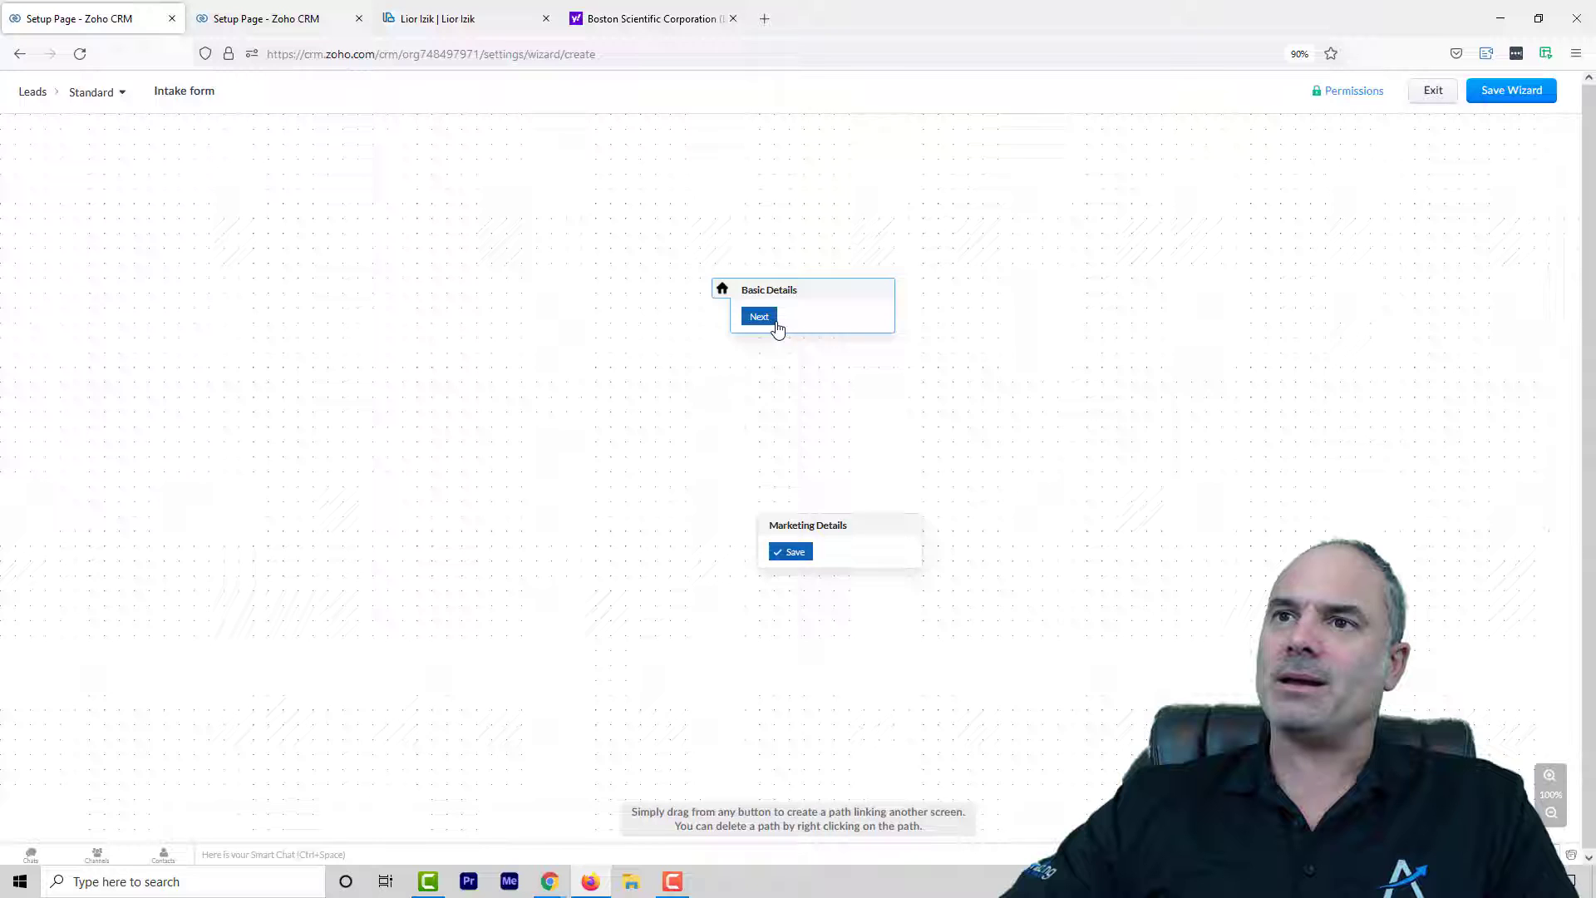
Link the Next button to Marketing Details and save the wizard with its permissions
{"action": "left_click_drag", "start_coordinate": [769, 320], "coordinate": [865, 532]}
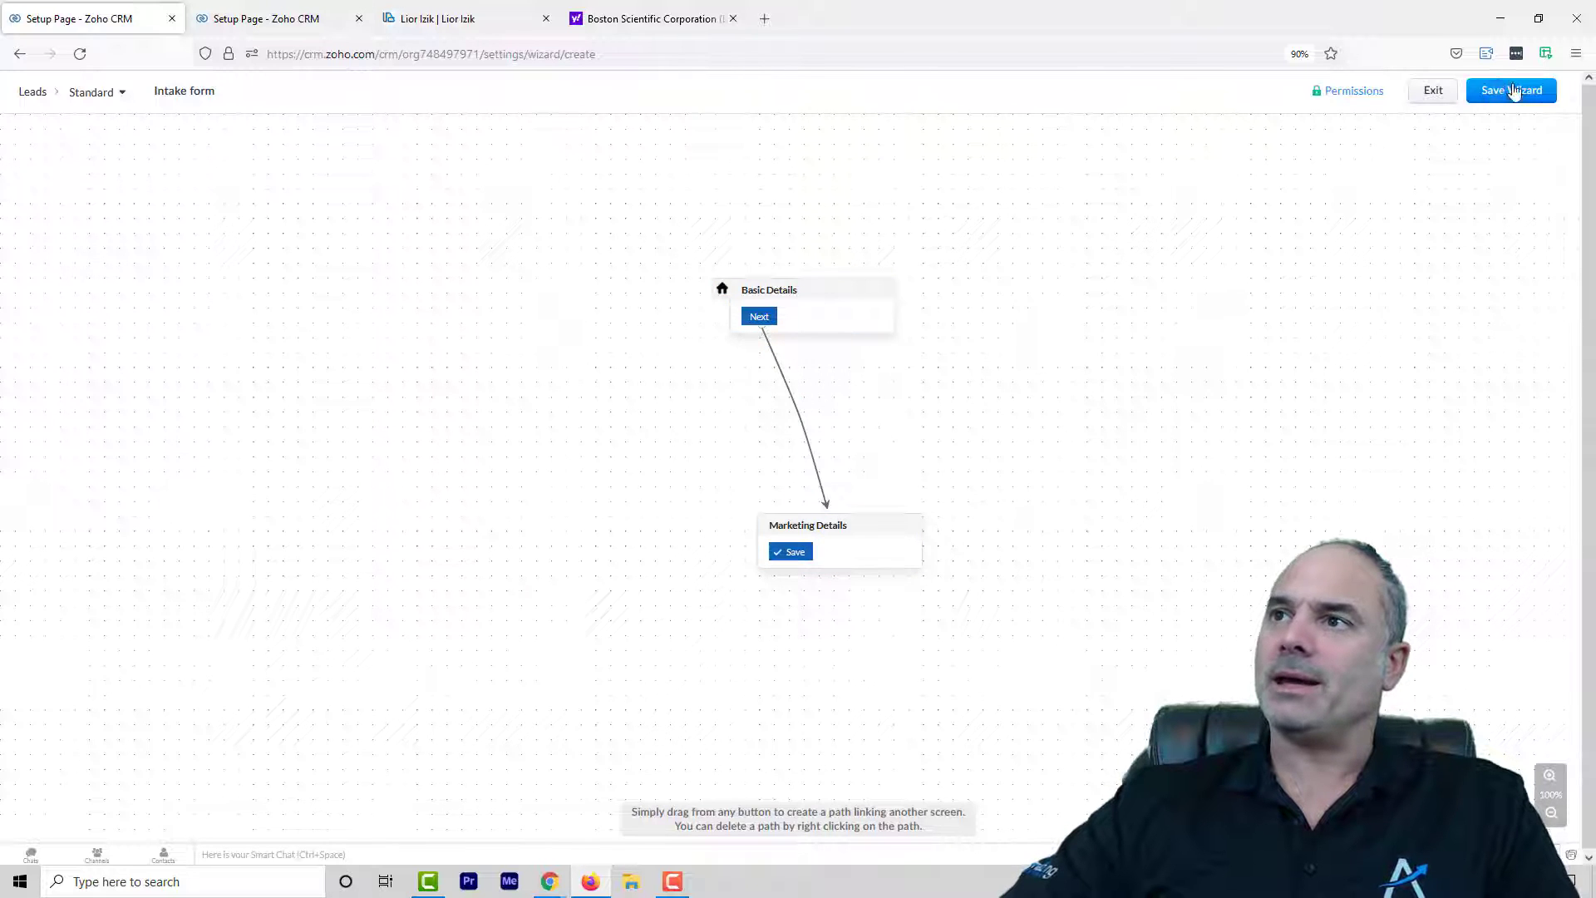
{"action": "left_click", "coordinate": [1514, 93]}
{"action": "left_click", "coordinate": [937, 197]}
{"action": "left_click", "coordinate": [270, 16]}
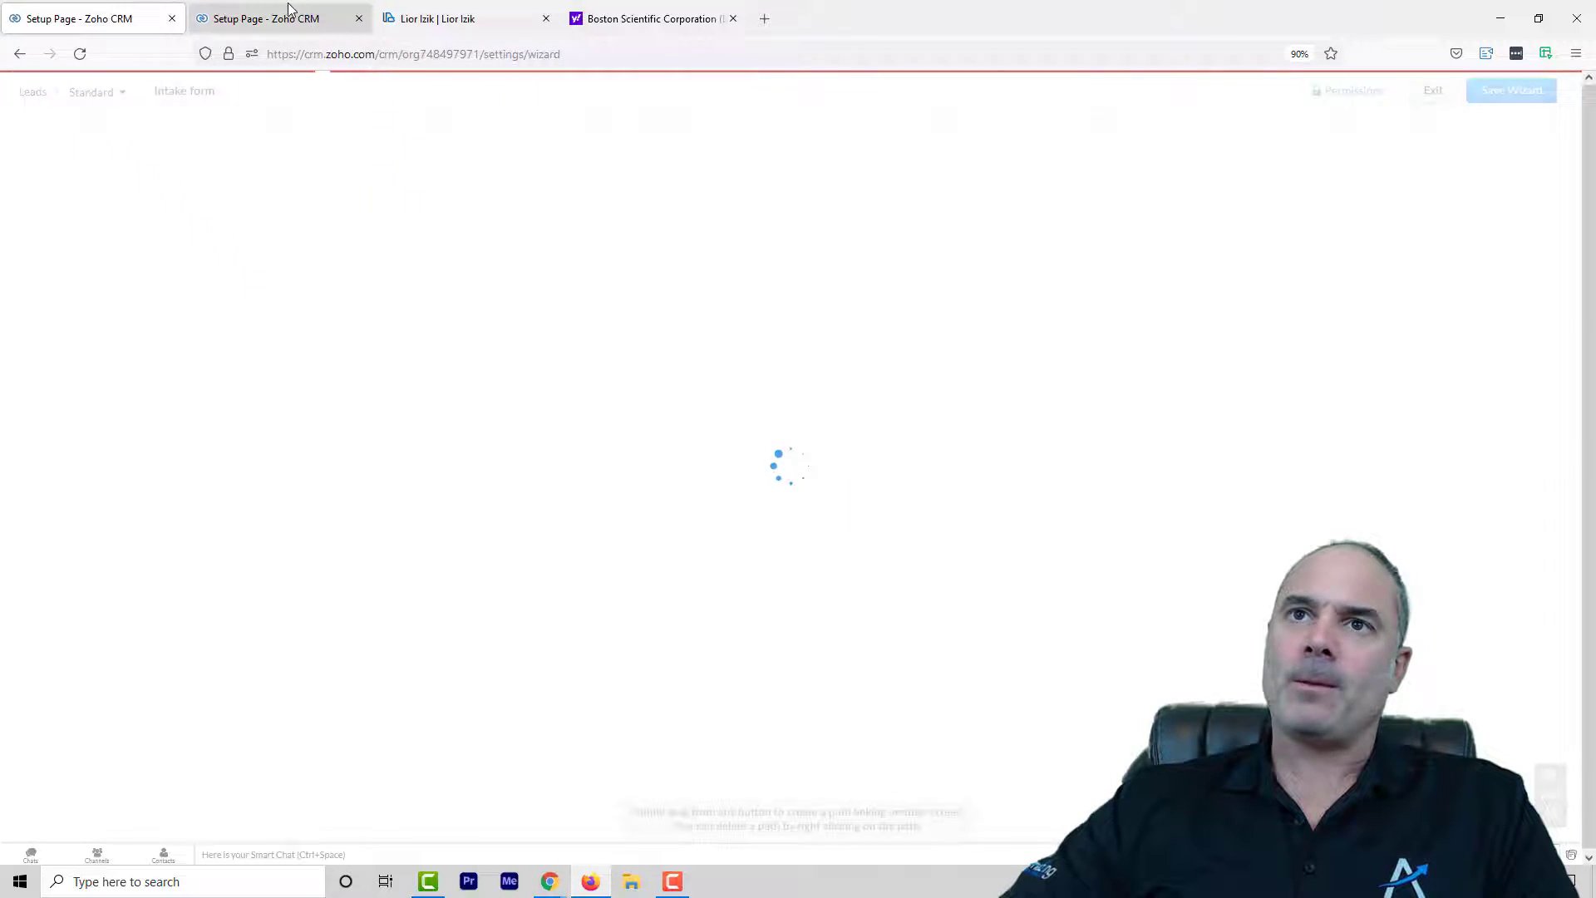
Start a new lead using the Intake form wizard layout
{"action": "left_click", "coordinate": [239, 93]}
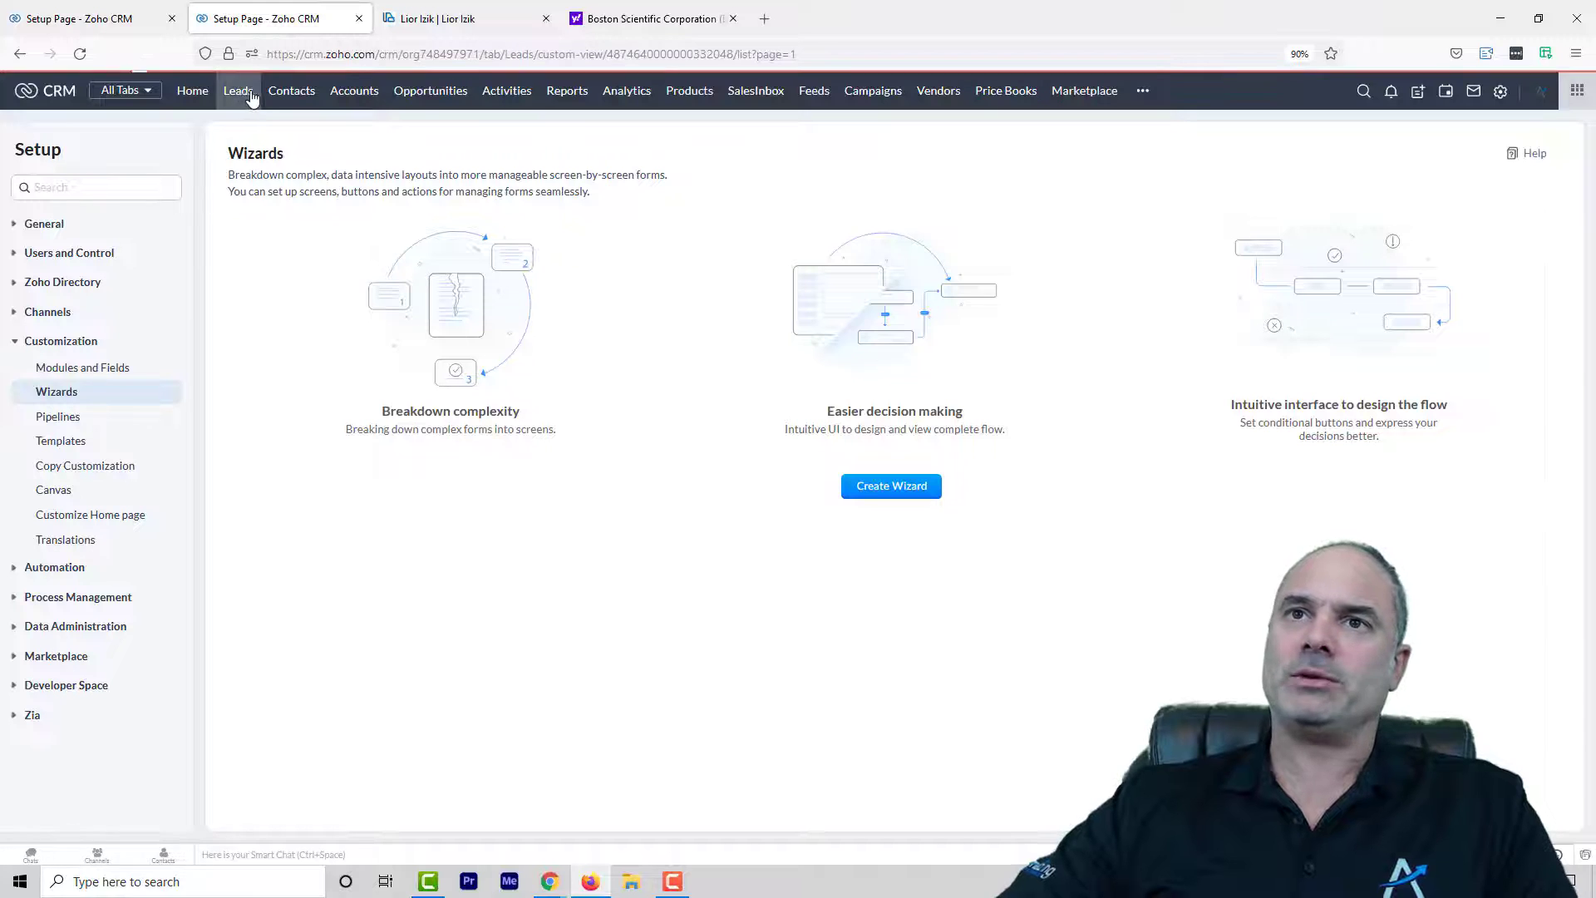
{"action": "left_click", "coordinate": [1420, 129]}
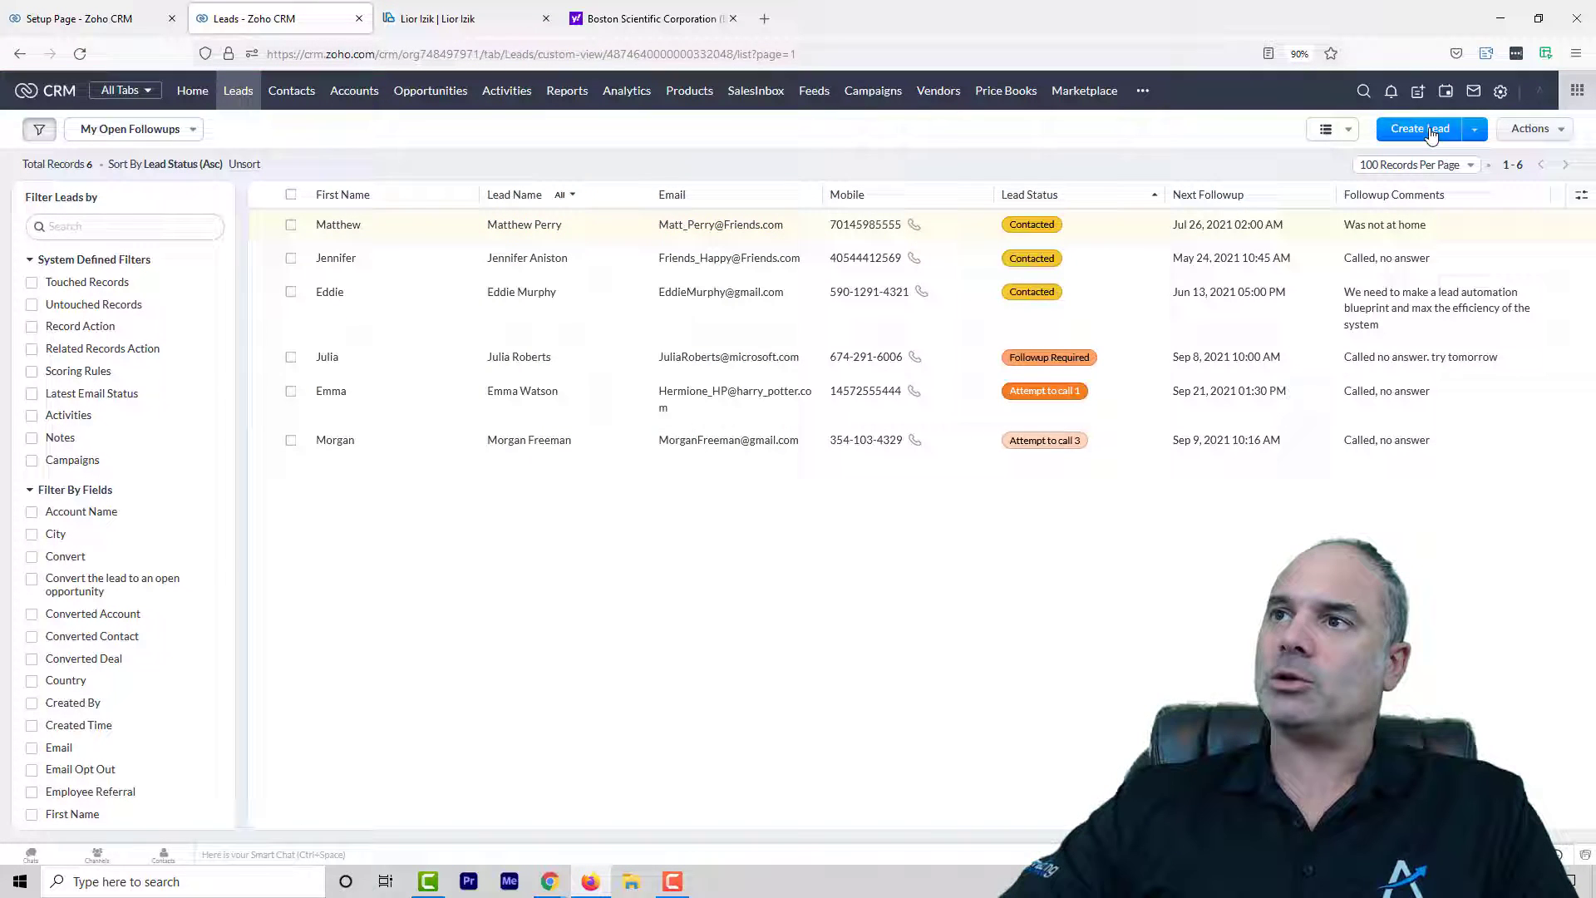
{"action": "left_click", "coordinate": [172, 132]}
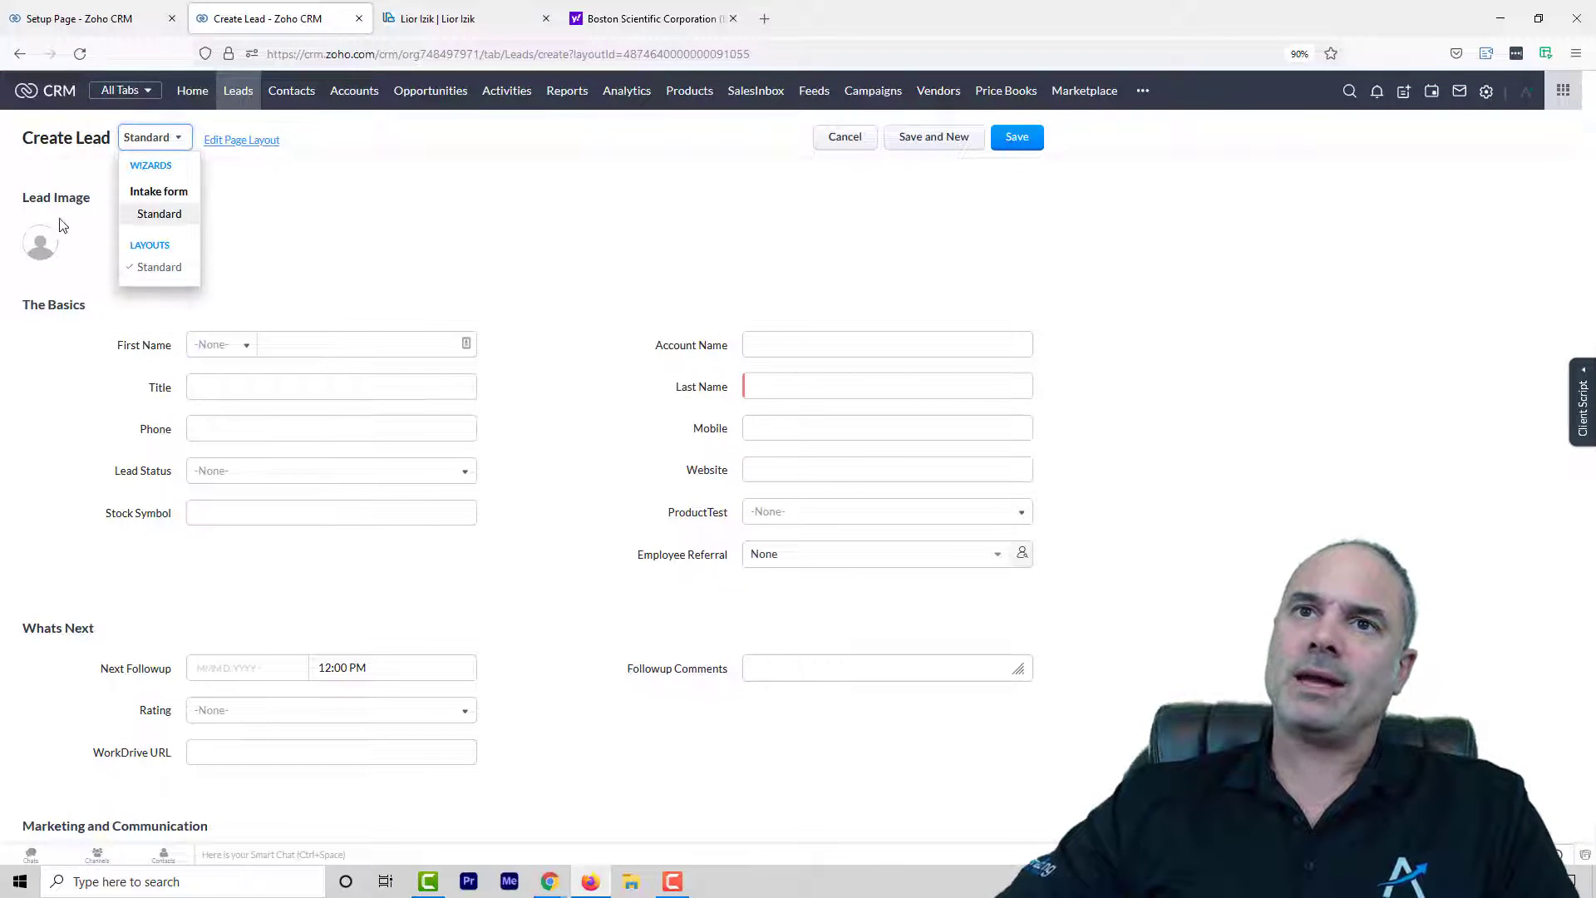
{"action": "left_click", "coordinate": [165, 213]}
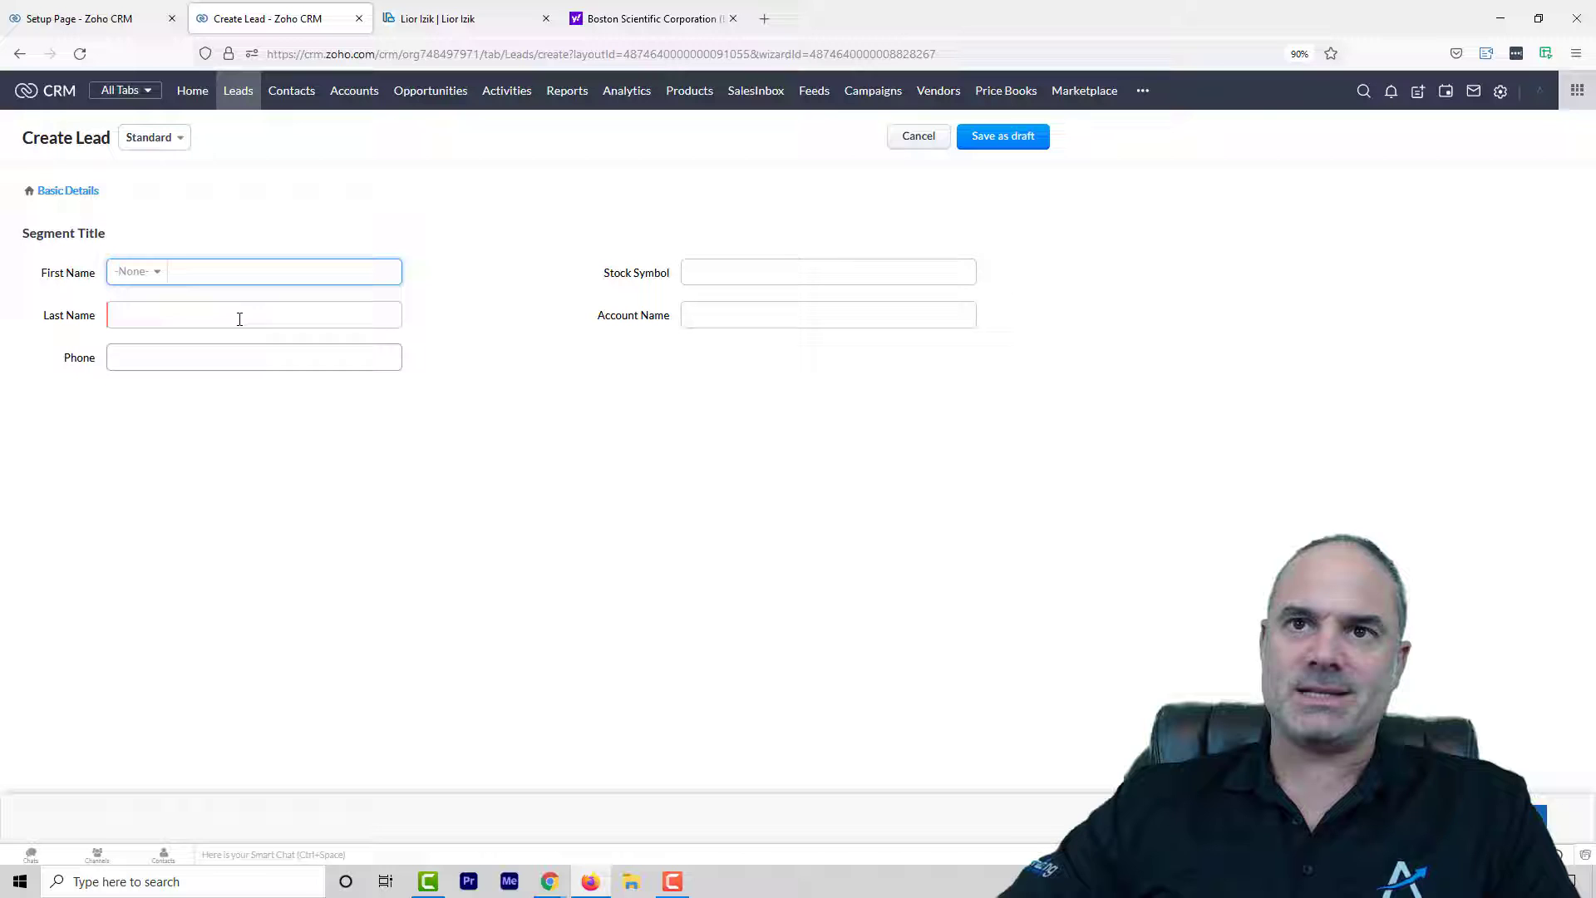
Fill in the lead's first and last name, phone and Stock Symbol VOO, then return to Setup
{"action": "type", "text": "or"}
{"action": "left_click", "coordinate": [193, 310]}
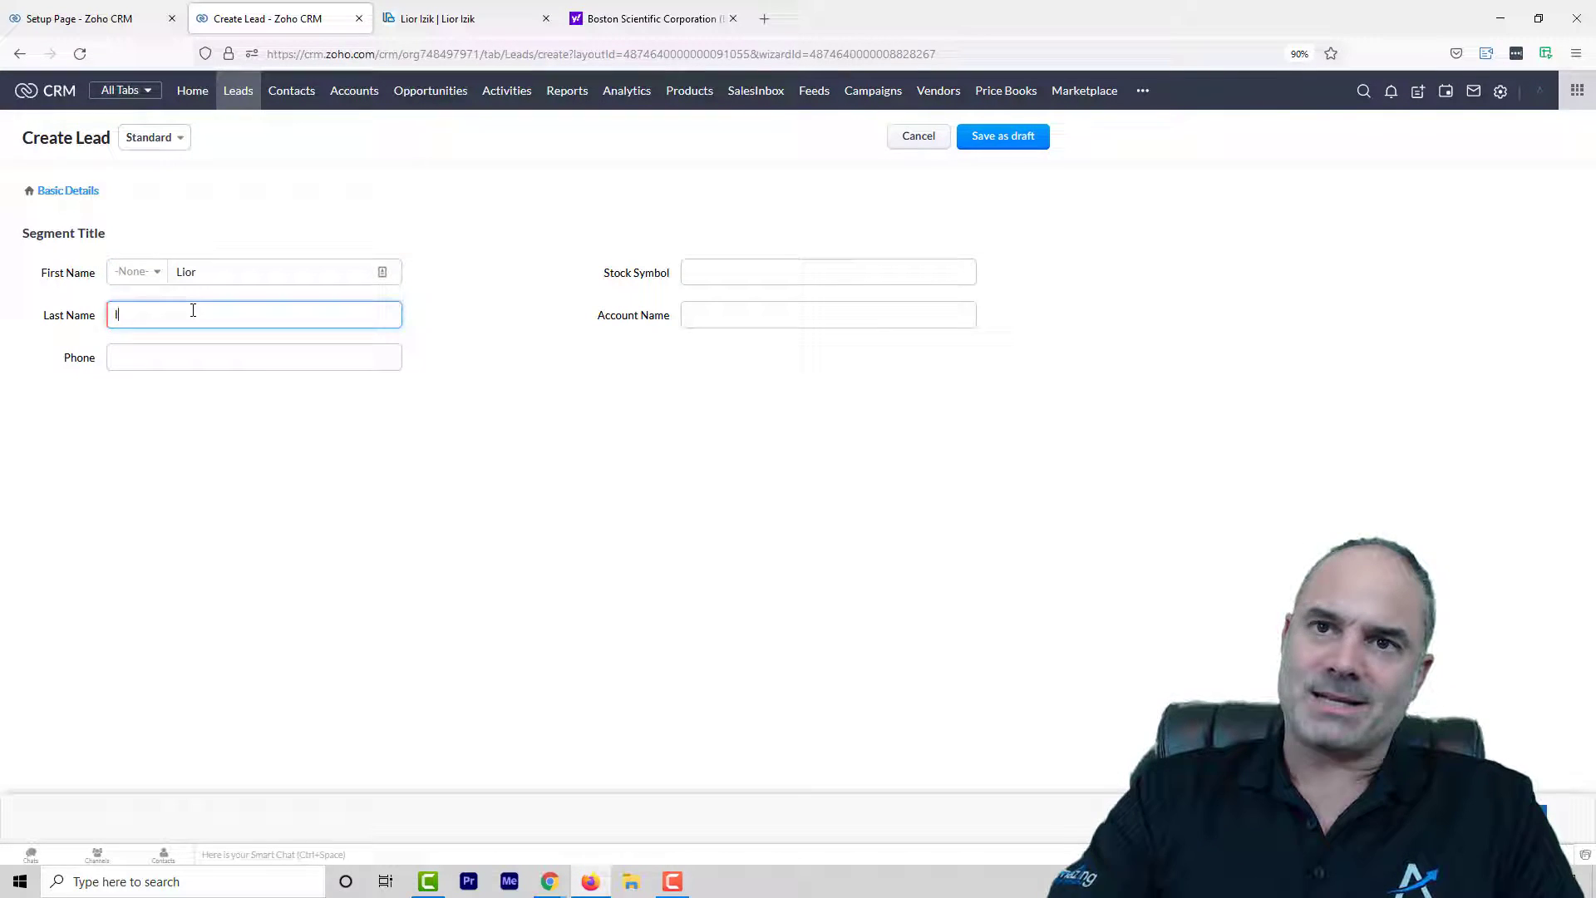
{"action": "type", "text": "567876"}
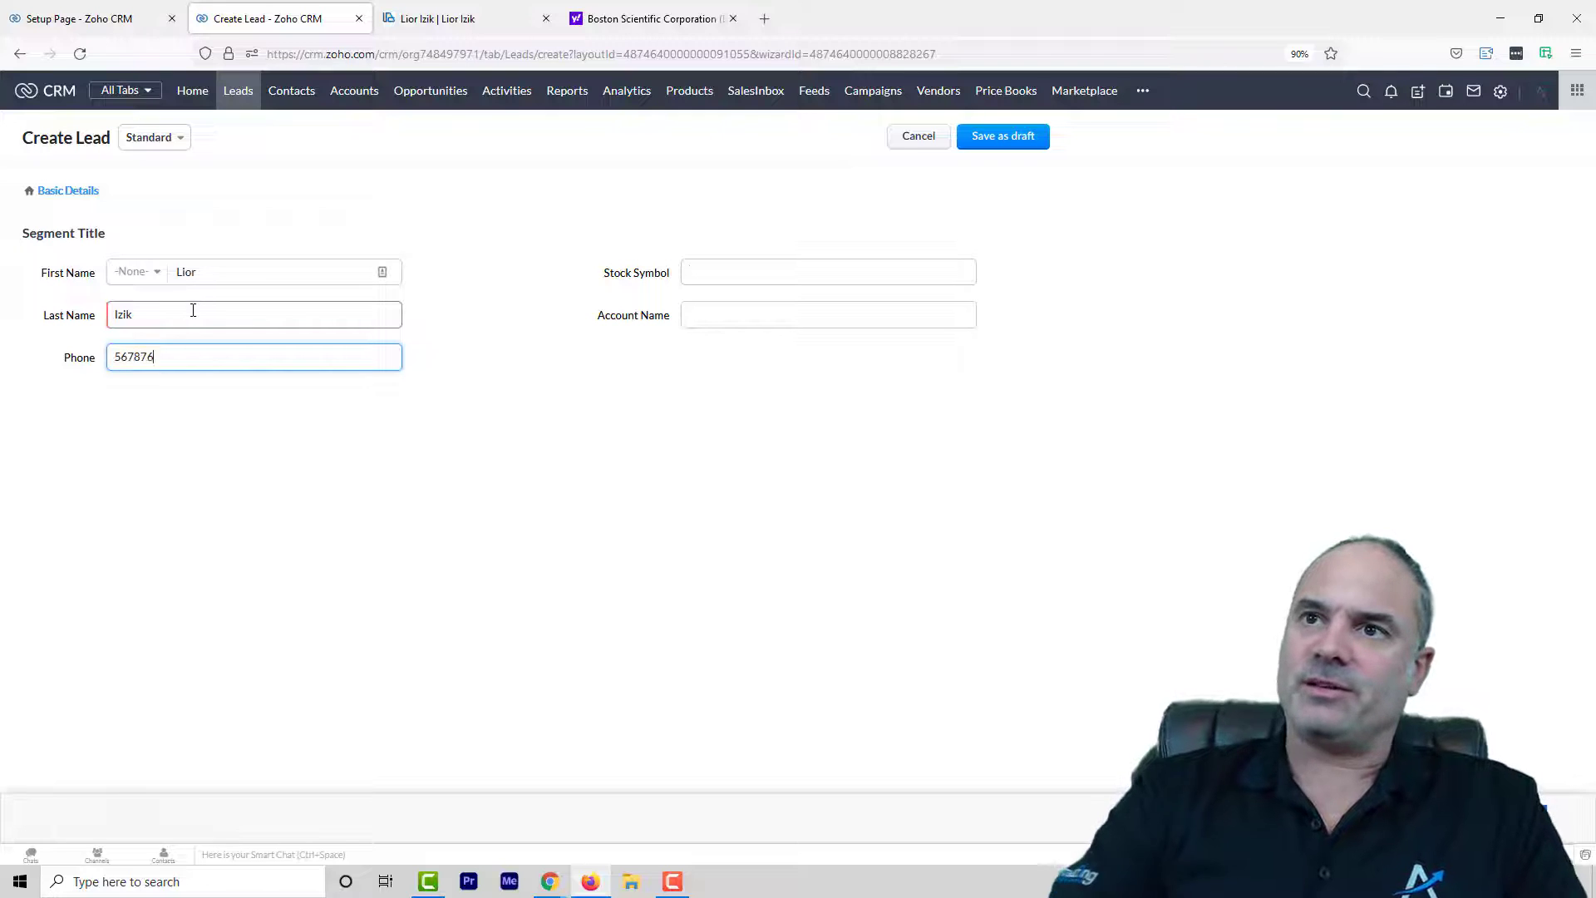
{"action": "key", "text": "Tab"}
{"action": "type", "text": "VOO"}
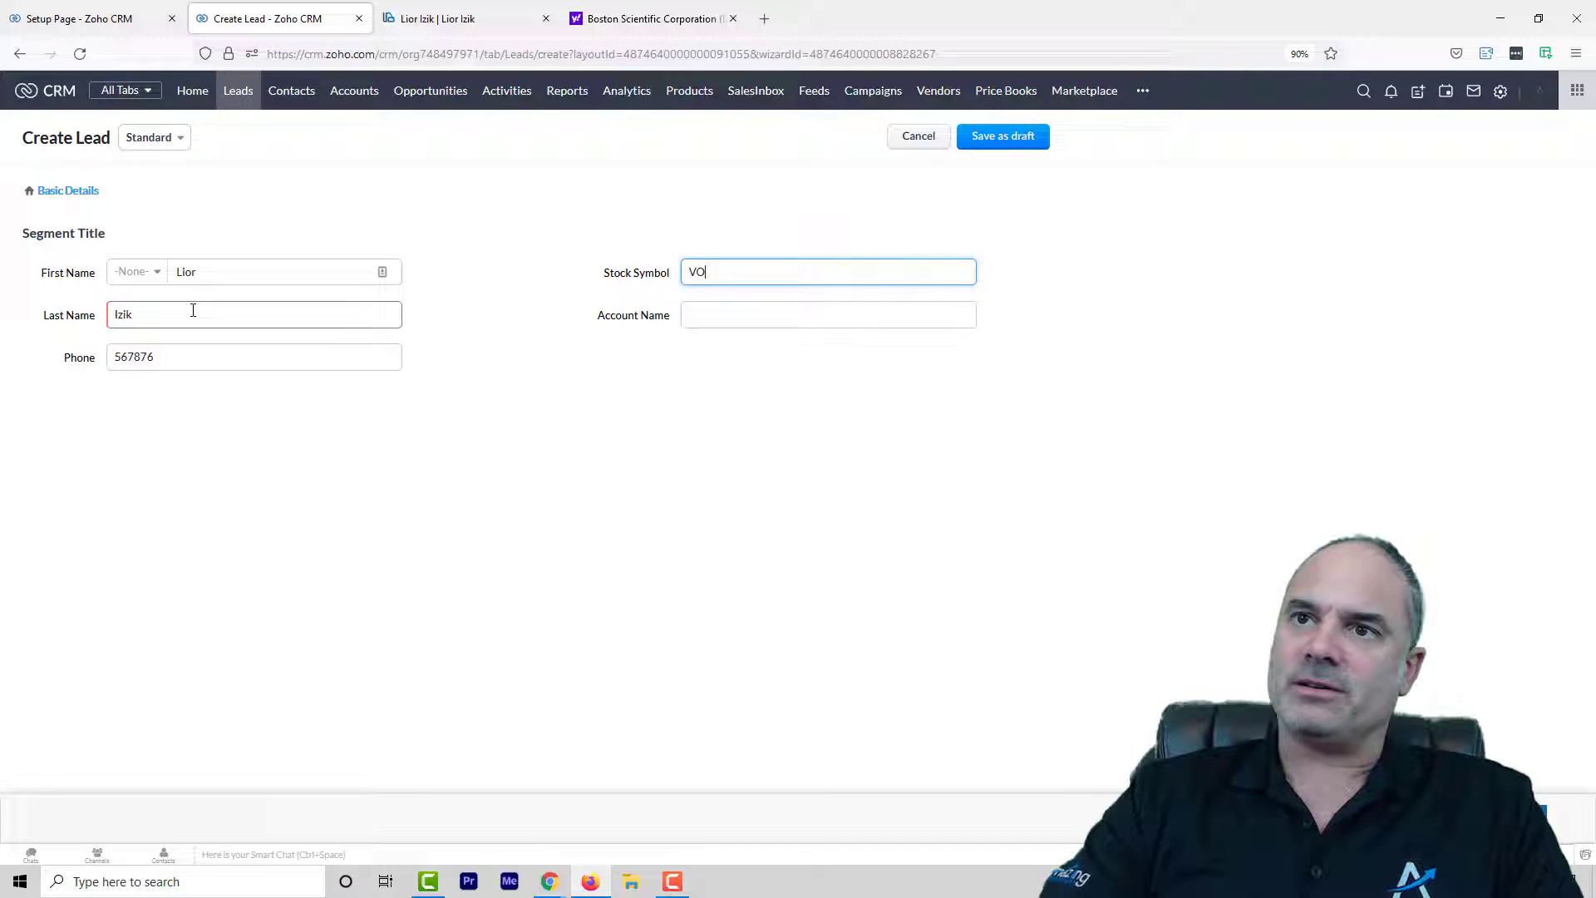
{"action": "key", "text": "Tab"}
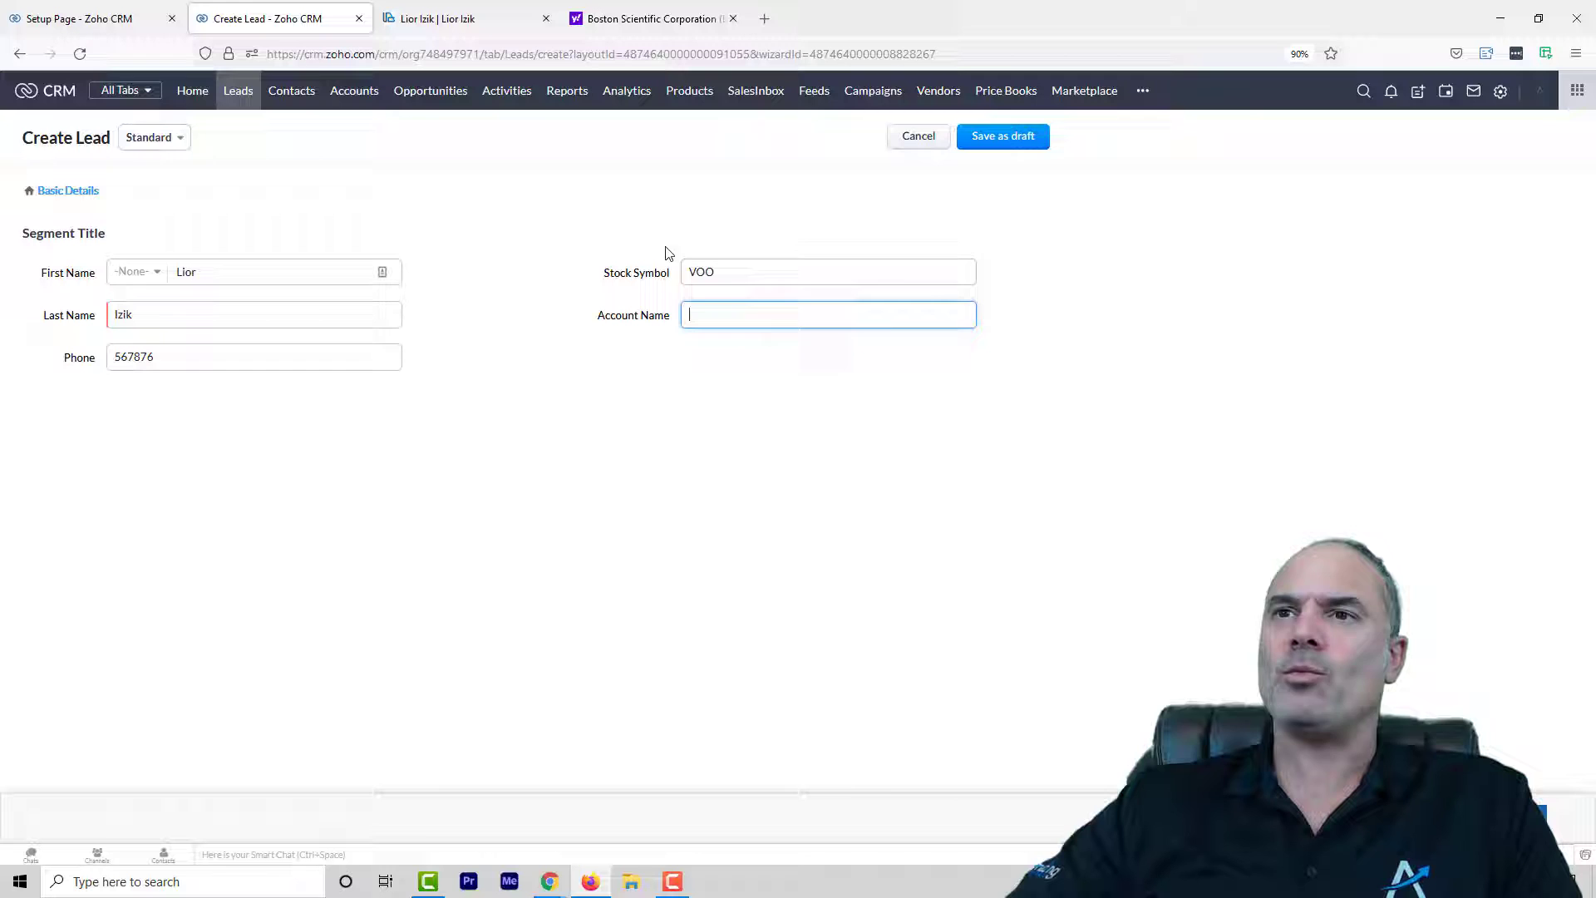
{"action": "left_click", "coordinate": [674, 274]}
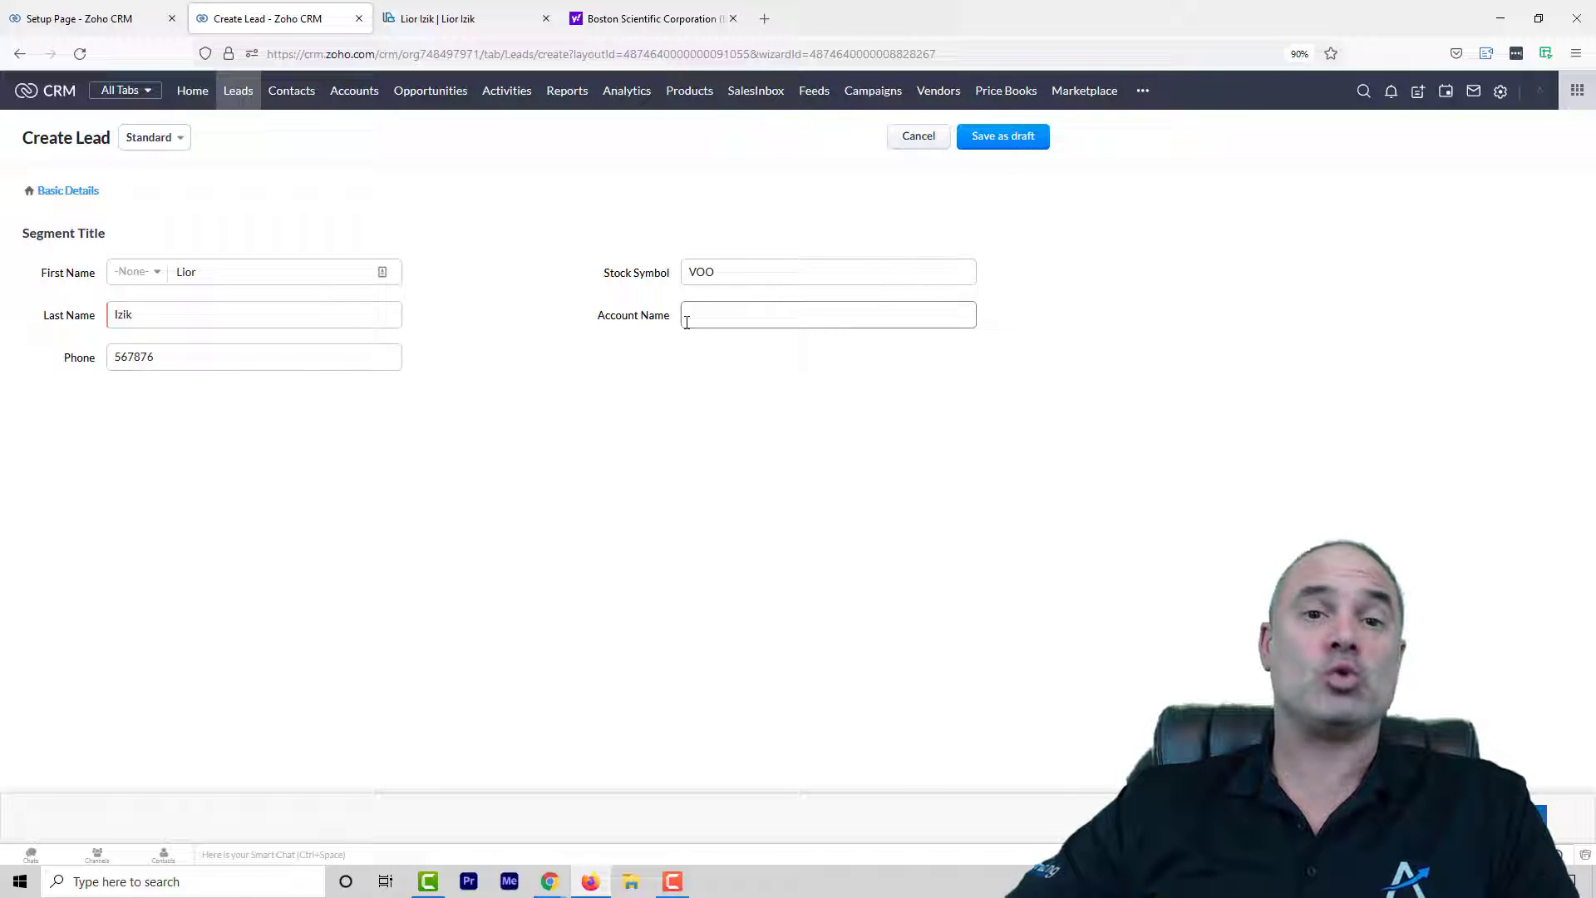
{"action": "left_click", "coordinate": [99, 17]}
Start a new conditional rule on the Basic Details screen with Stock Symbol as the condition field
{"action": "left_click", "coordinate": [262, 316]}
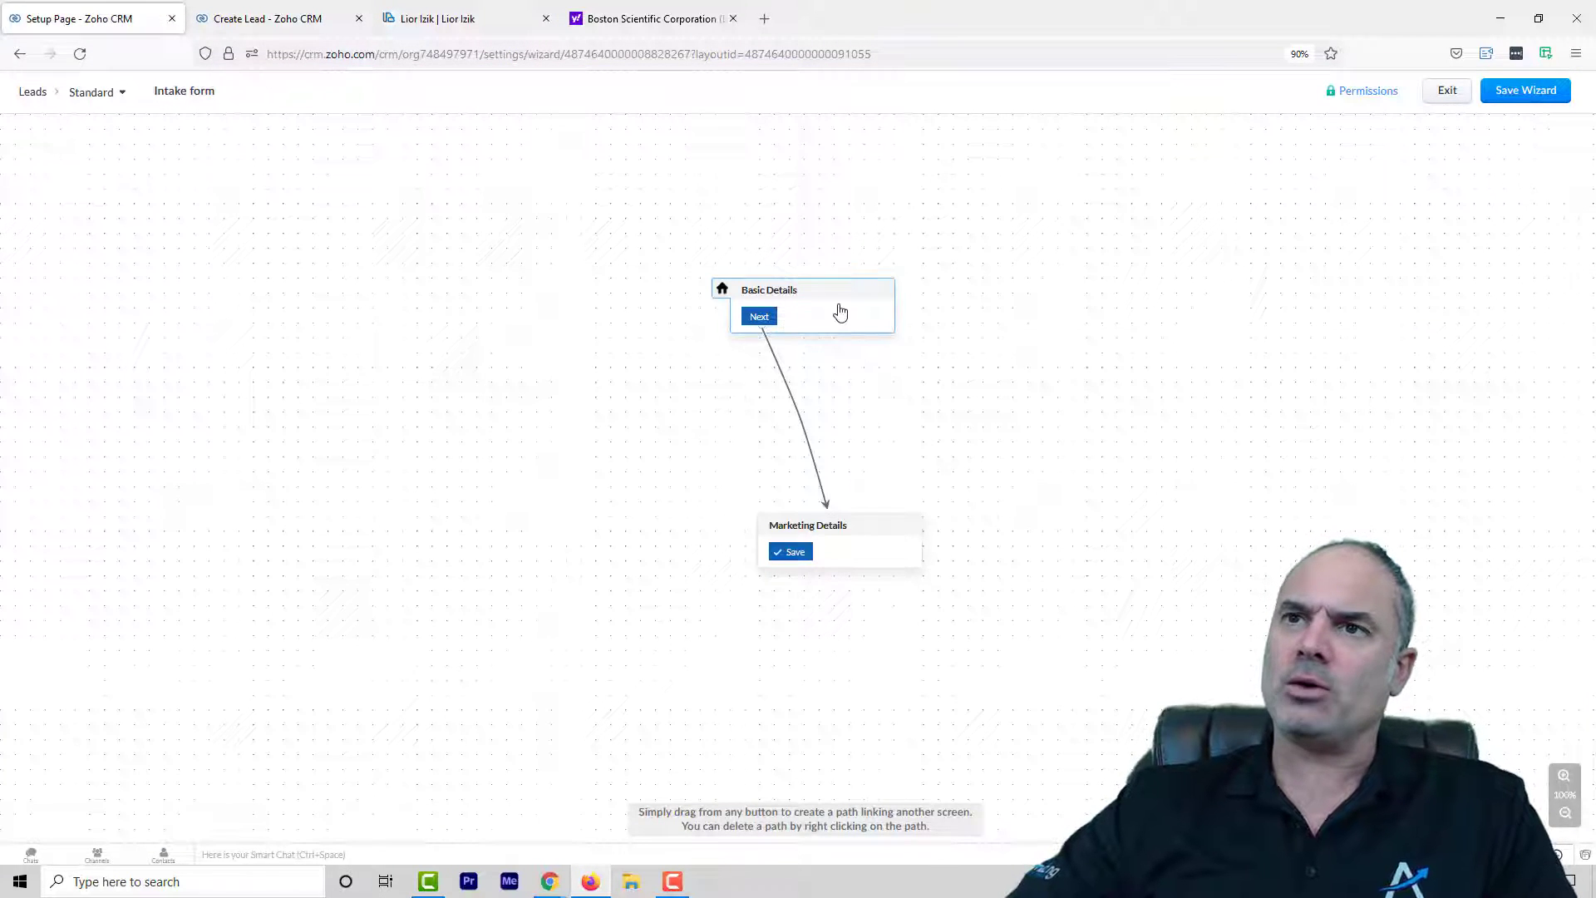
{"action": "left_click", "coordinate": [830, 311]}
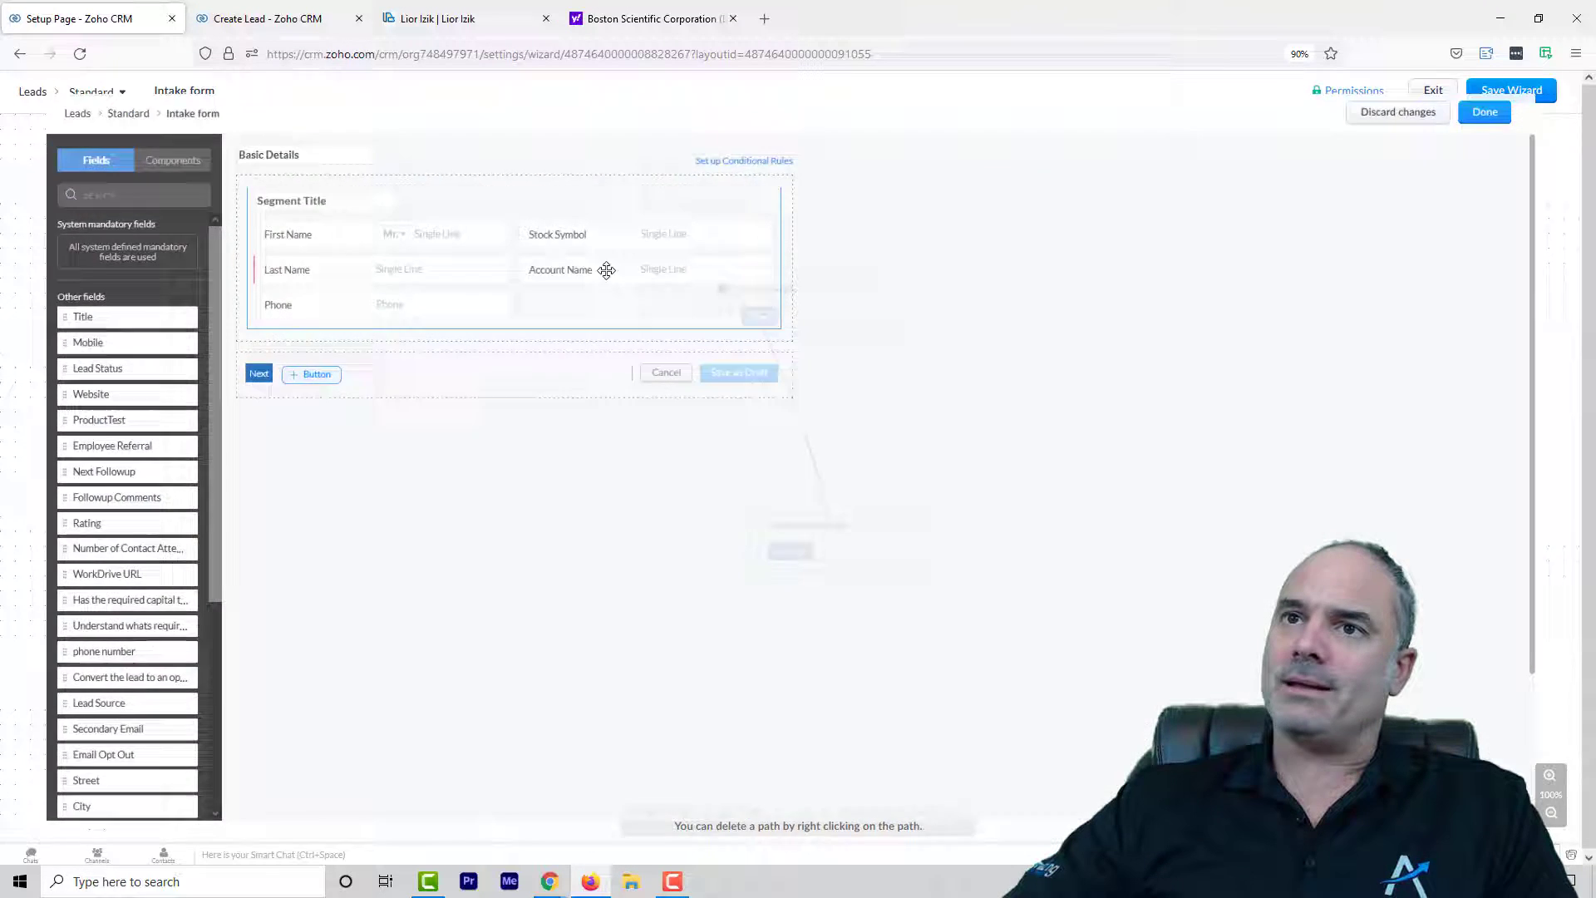
{"action": "left_click", "coordinate": [782, 142]}
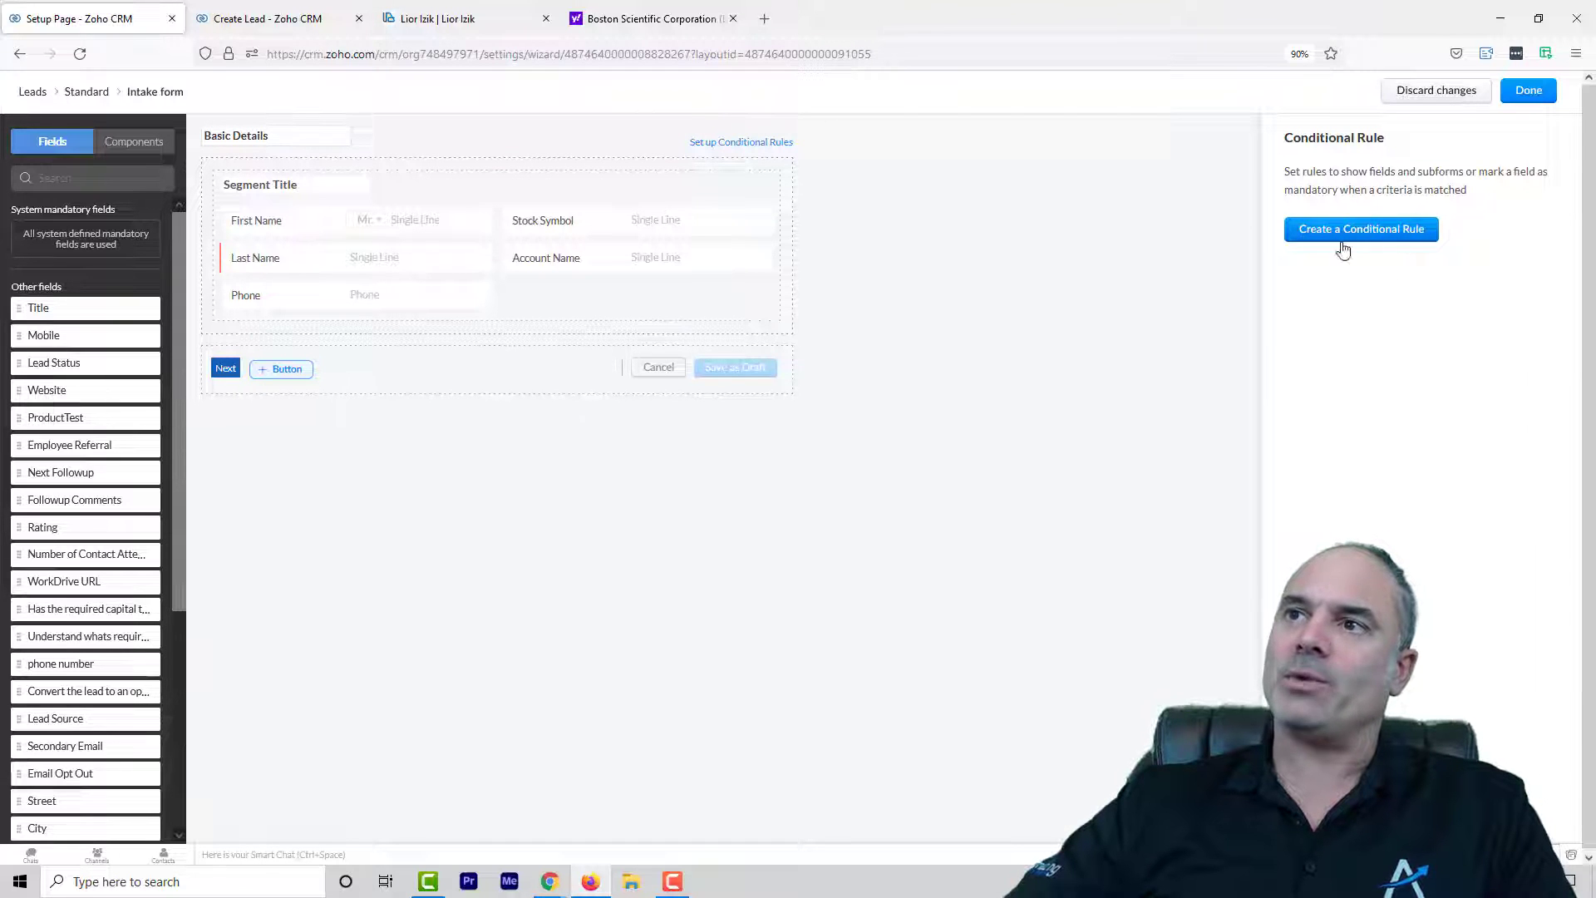
{"action": "left_click", "coordinate": [1378, 236]}
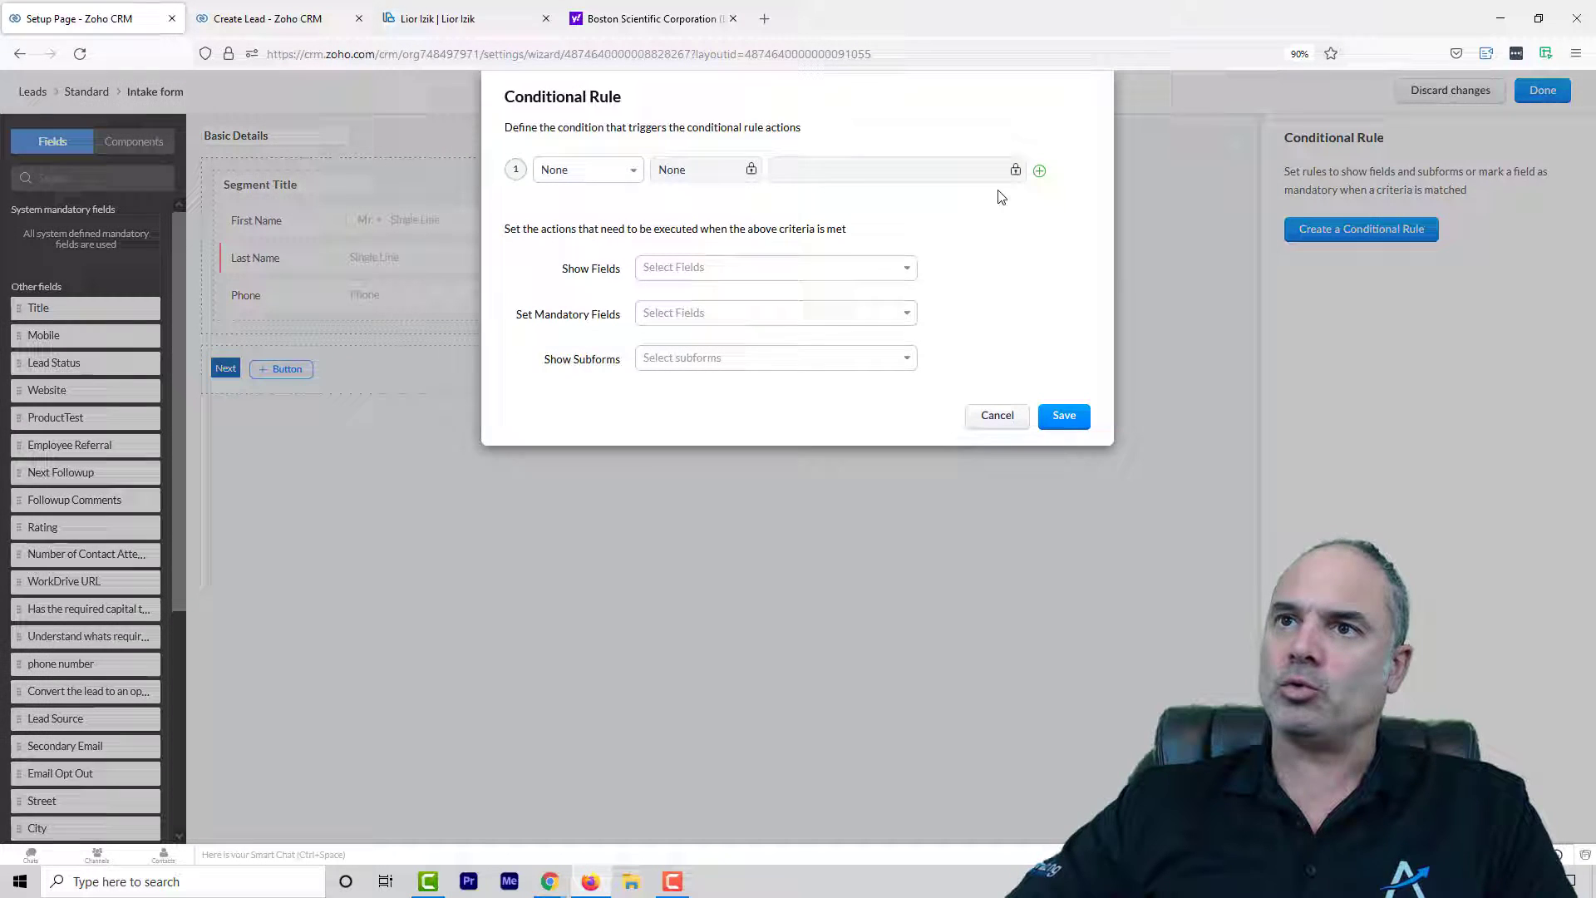
{"action": "left_click", "coordinate": [591, 170]}
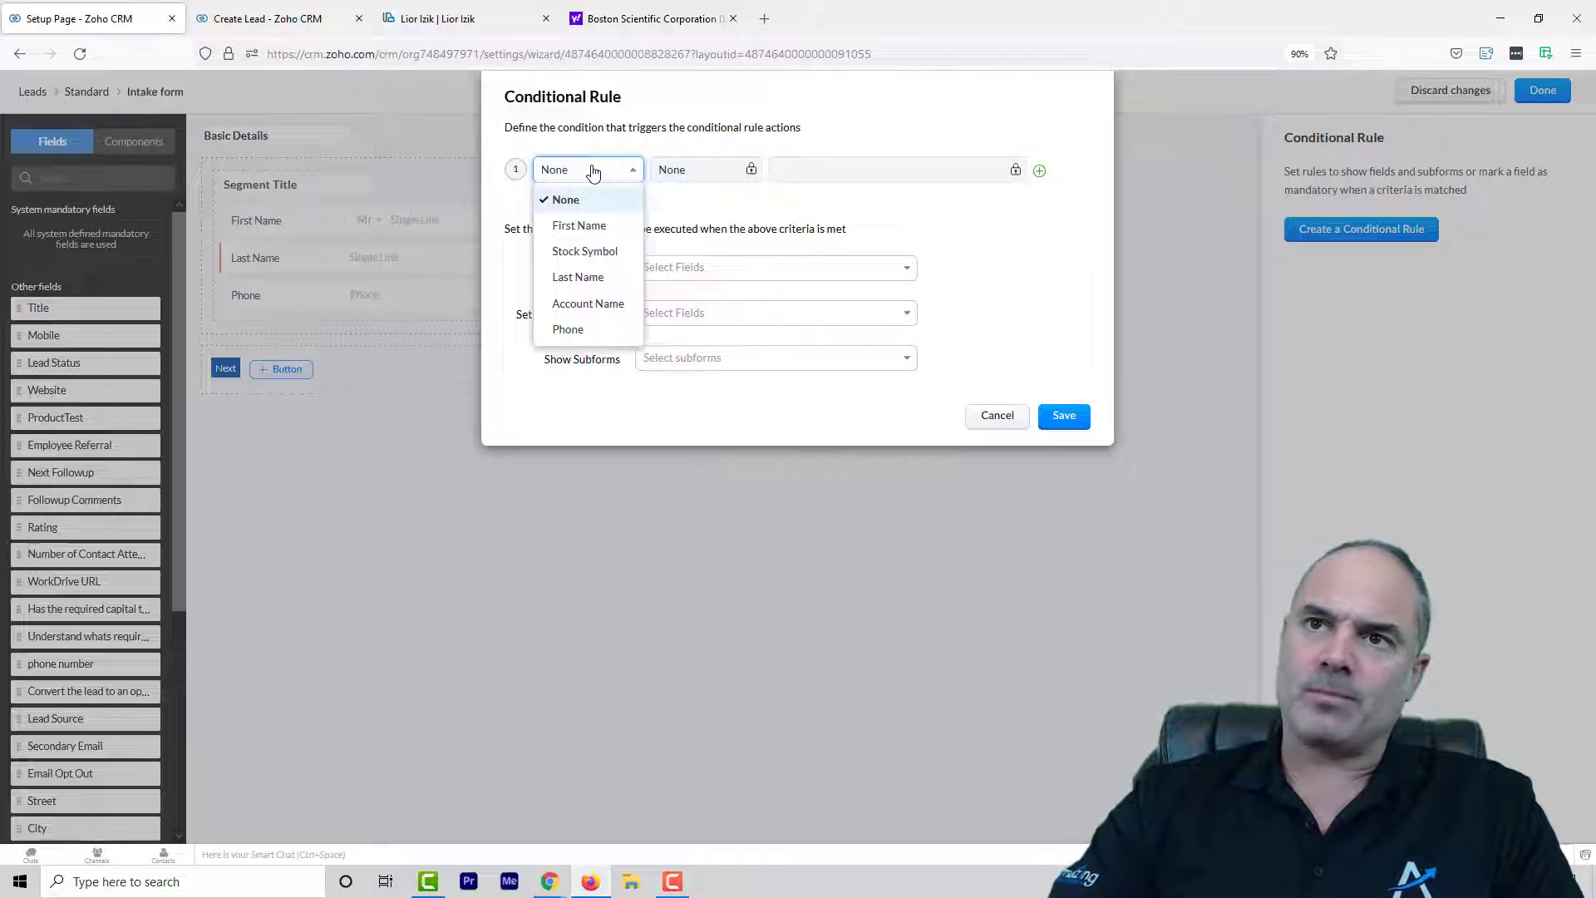
{"action": "left_click", "coordinate": [601, 254]}
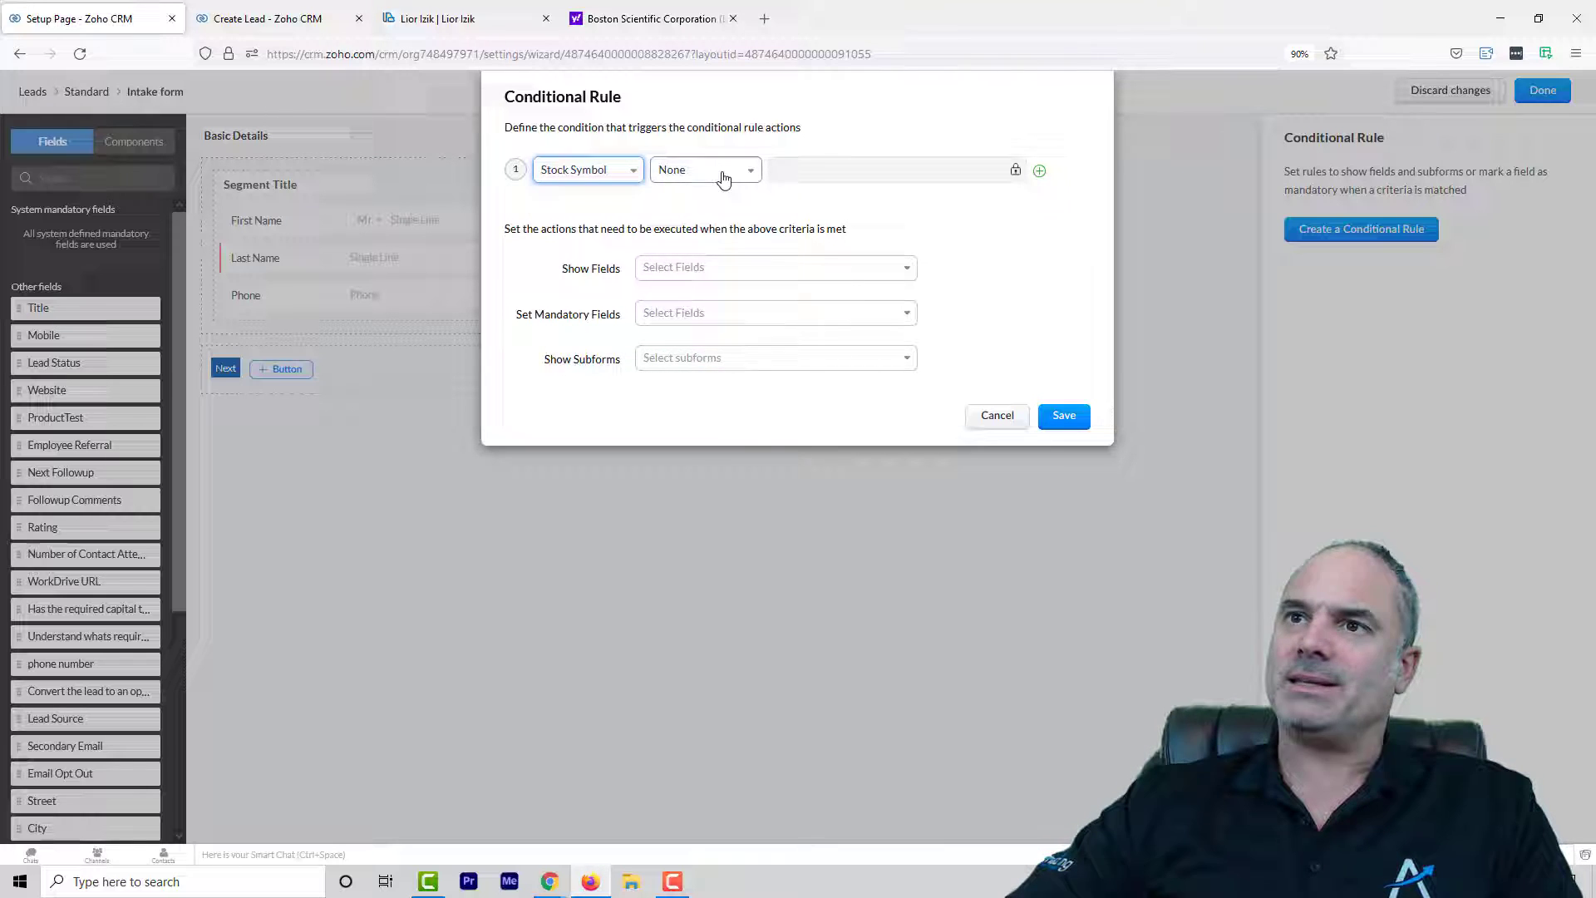
Set the condition to 'is not empty', showing and requiring Account Name, then save the rule
{"action": "left_click", "coordinate": [722, 173]}
{"action": "scroll", "coordinate": [706, 300], "scroll_direction": "down", "scroll_amount": 2}
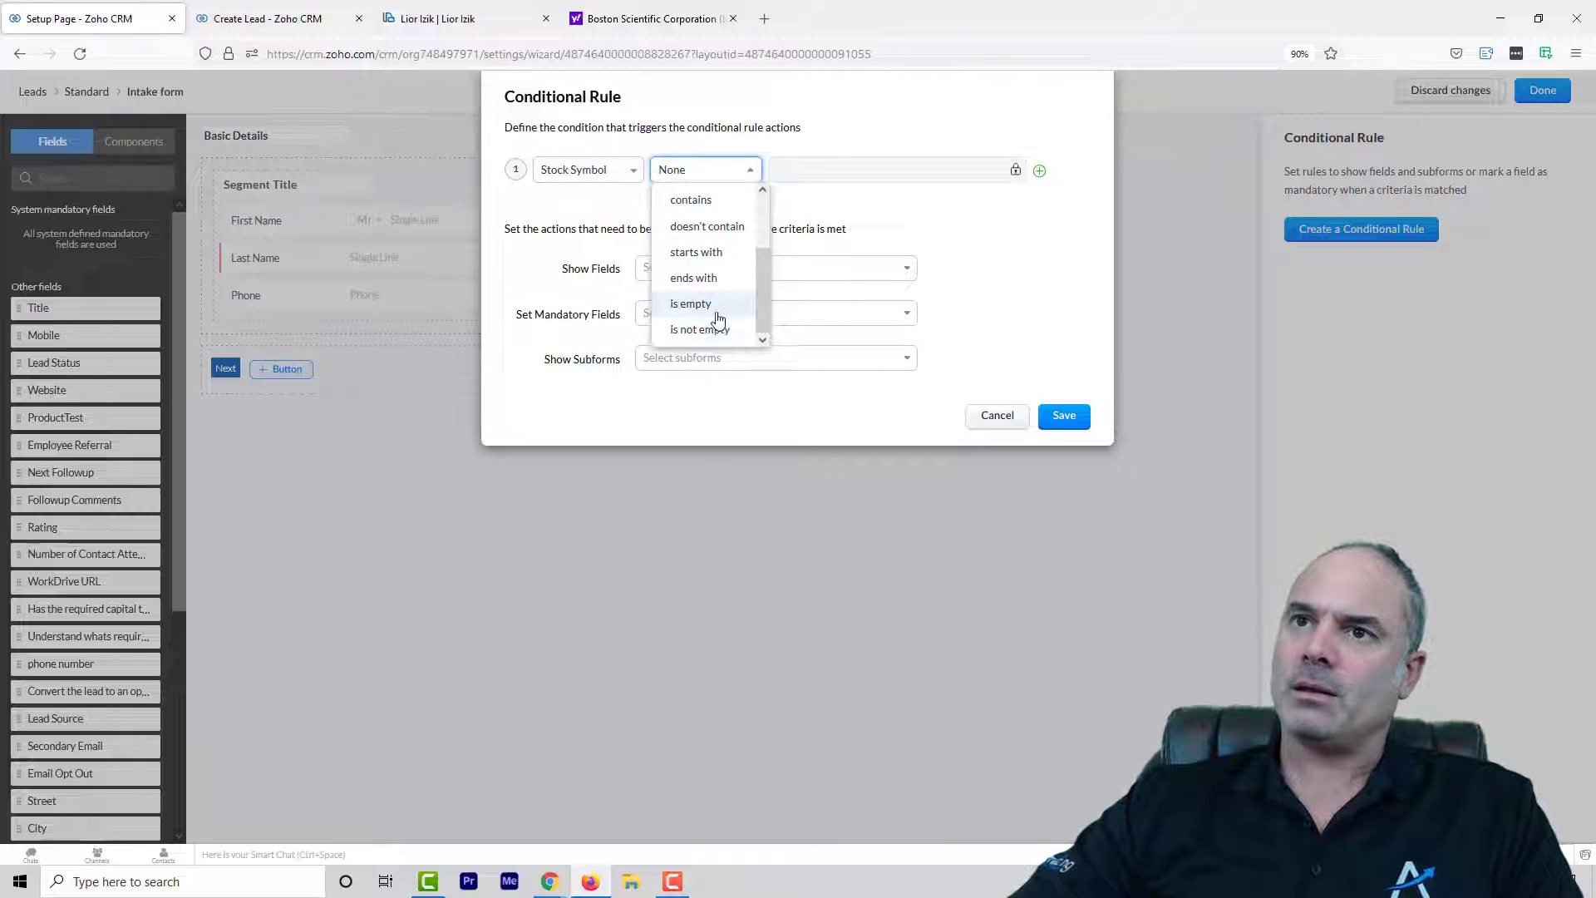
{"action": "left_click", "coordinate": [700, 330]}
{"action": "left_click", "coordinate": [689, 268]}
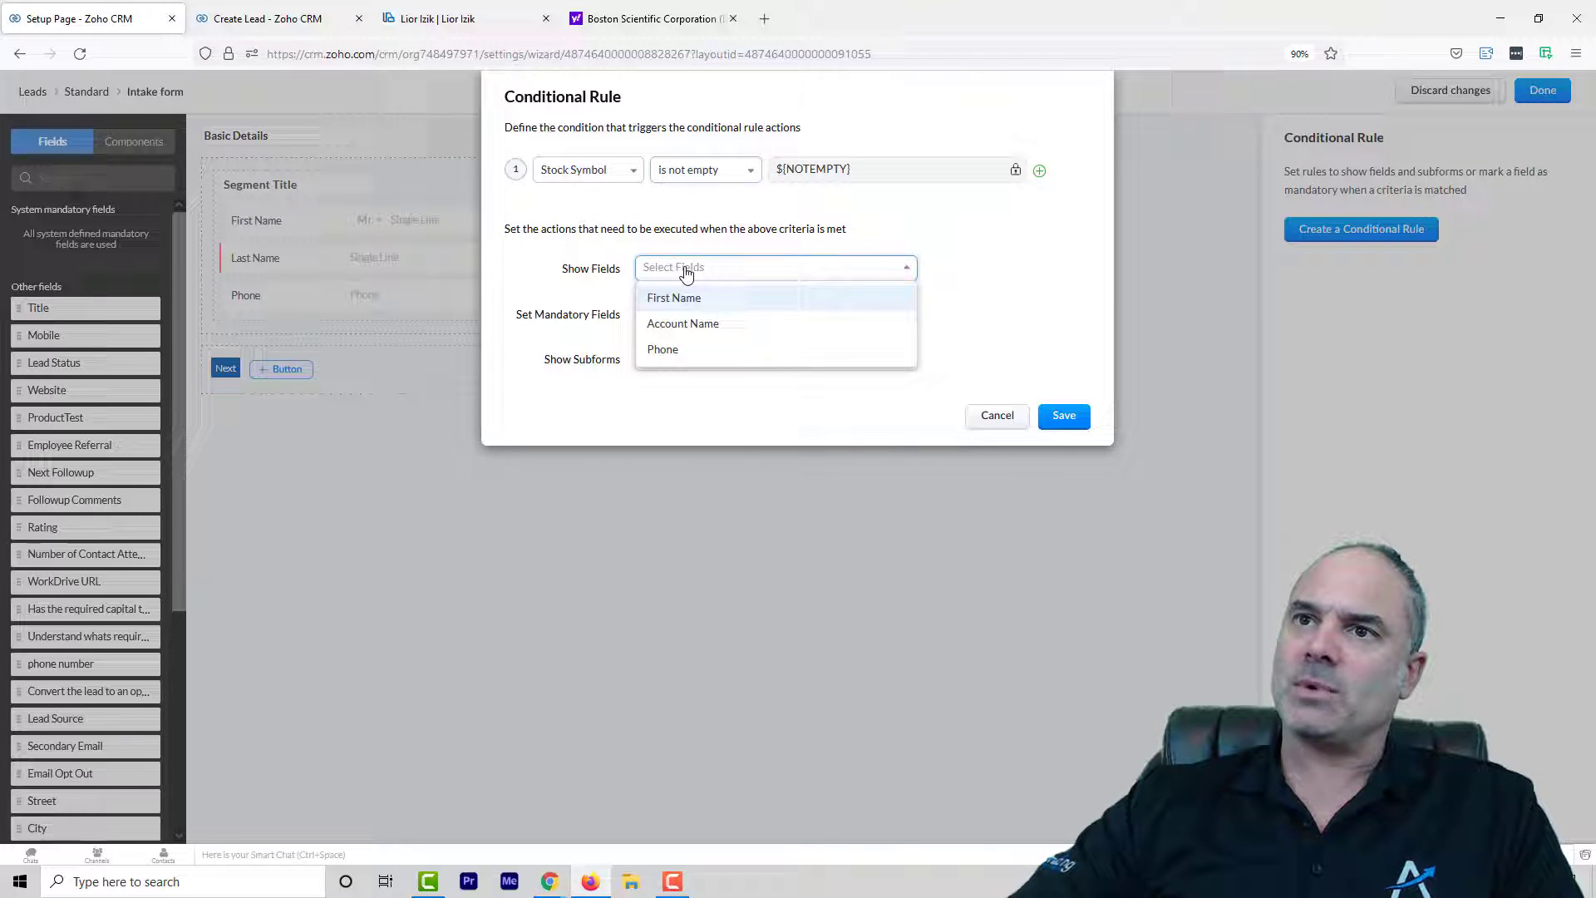
{"action": "left_click", "coordinate": [707, 326]}
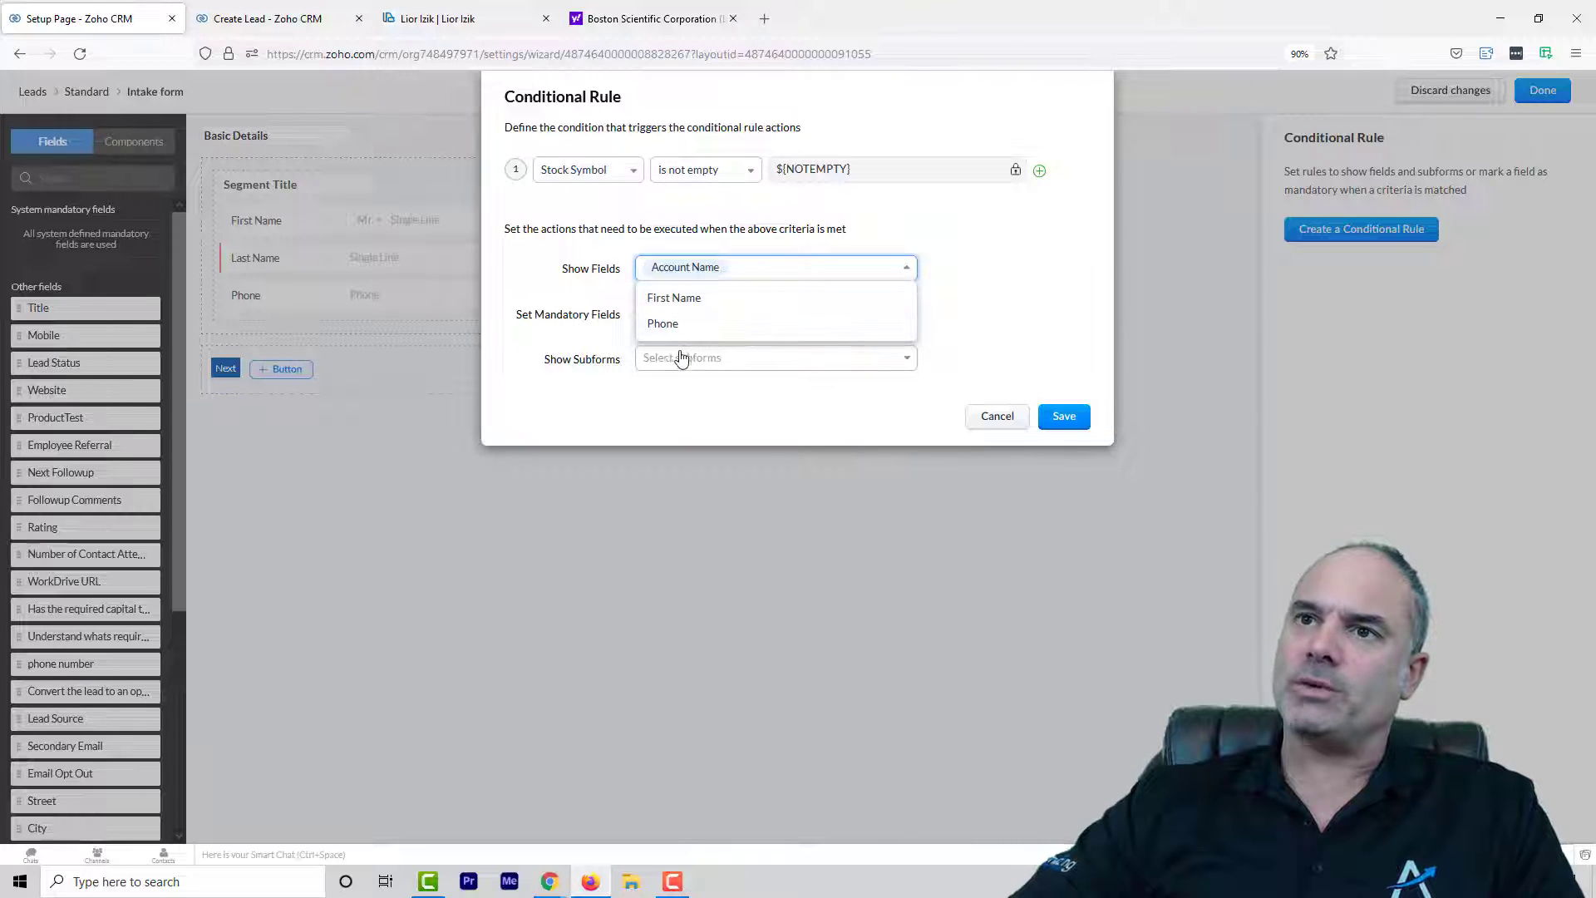
{"action": "left_click", "coordinate": [563, 324]}
{"action": "left_click", "coordinate": [656, 321]}
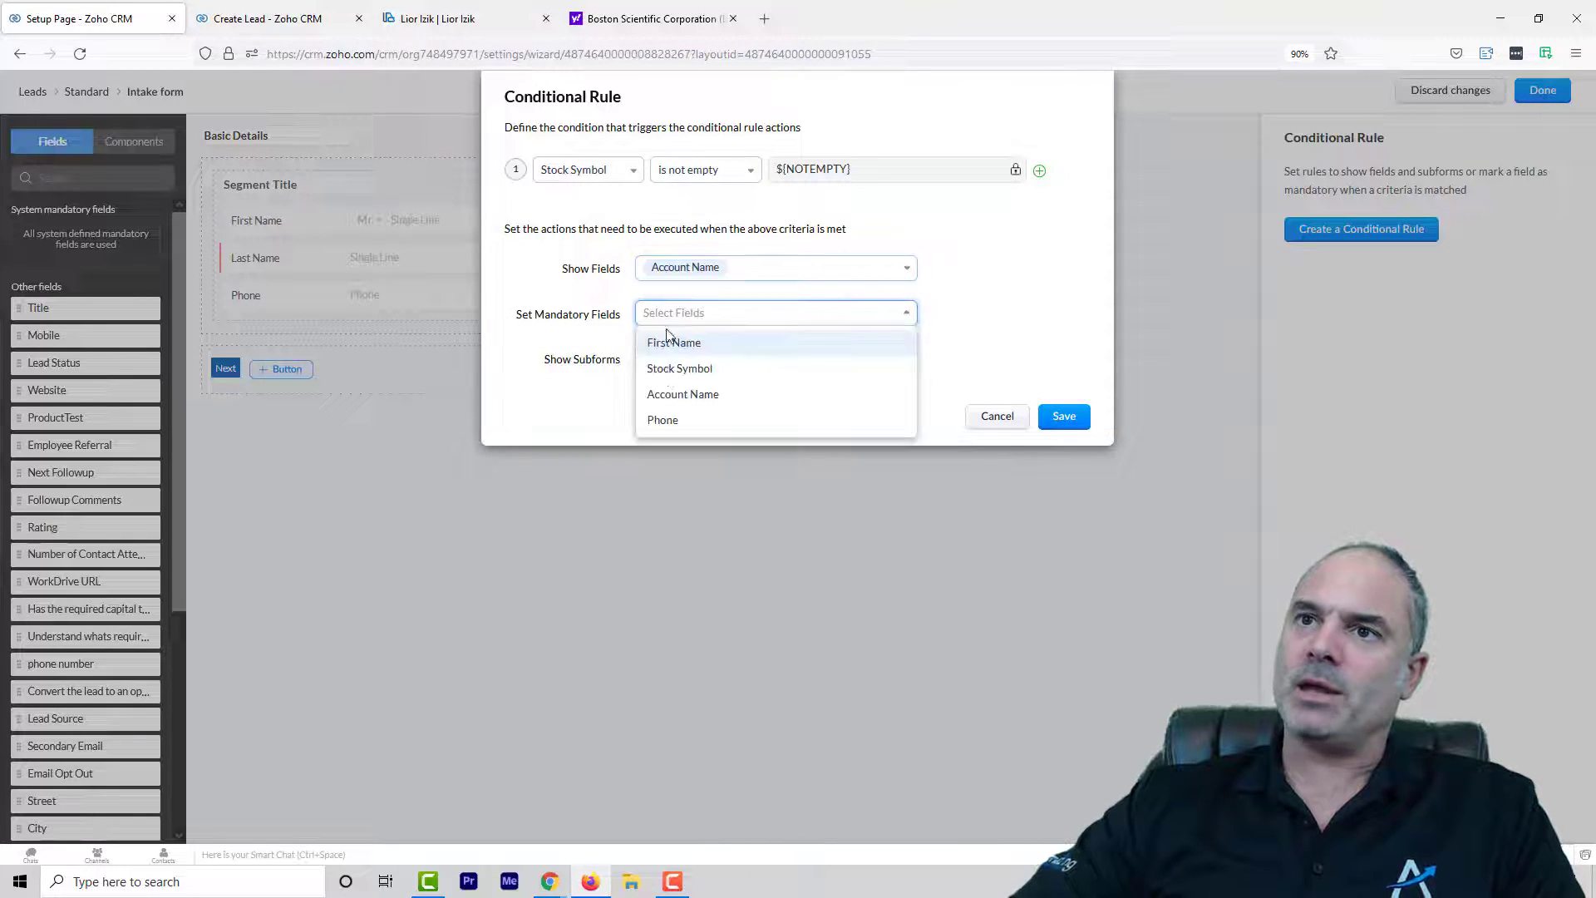
{"action": "left_click", "coordinate": [695, 394]}
{"action": "left_click", "coordinate": [601, 364]}
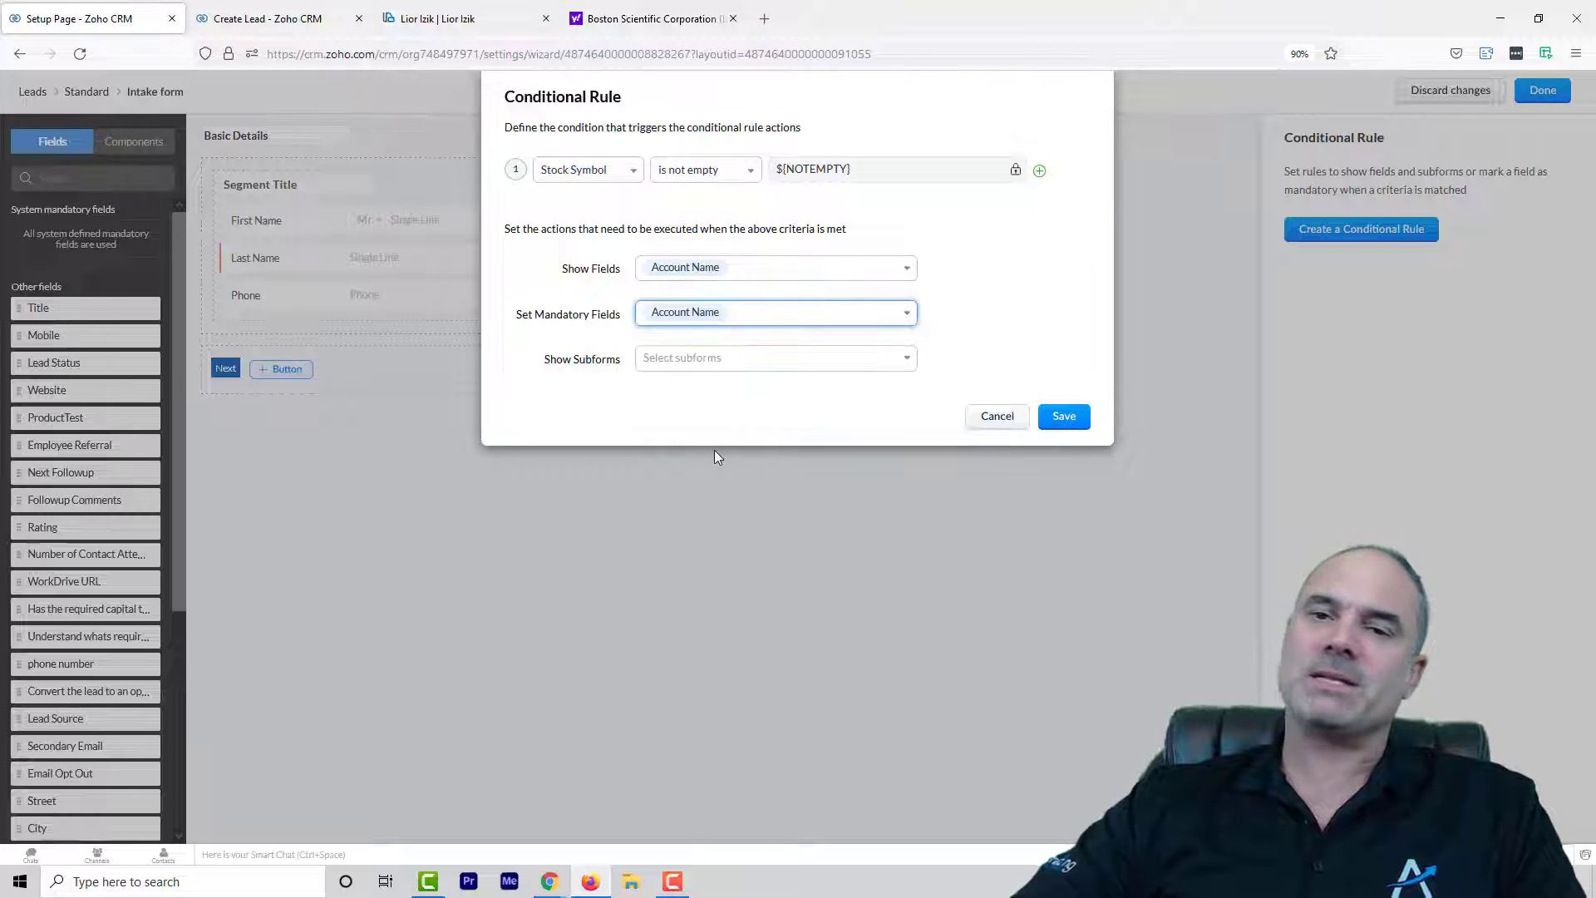
{"action": "left_click", "coordinate": [1064, 416]}
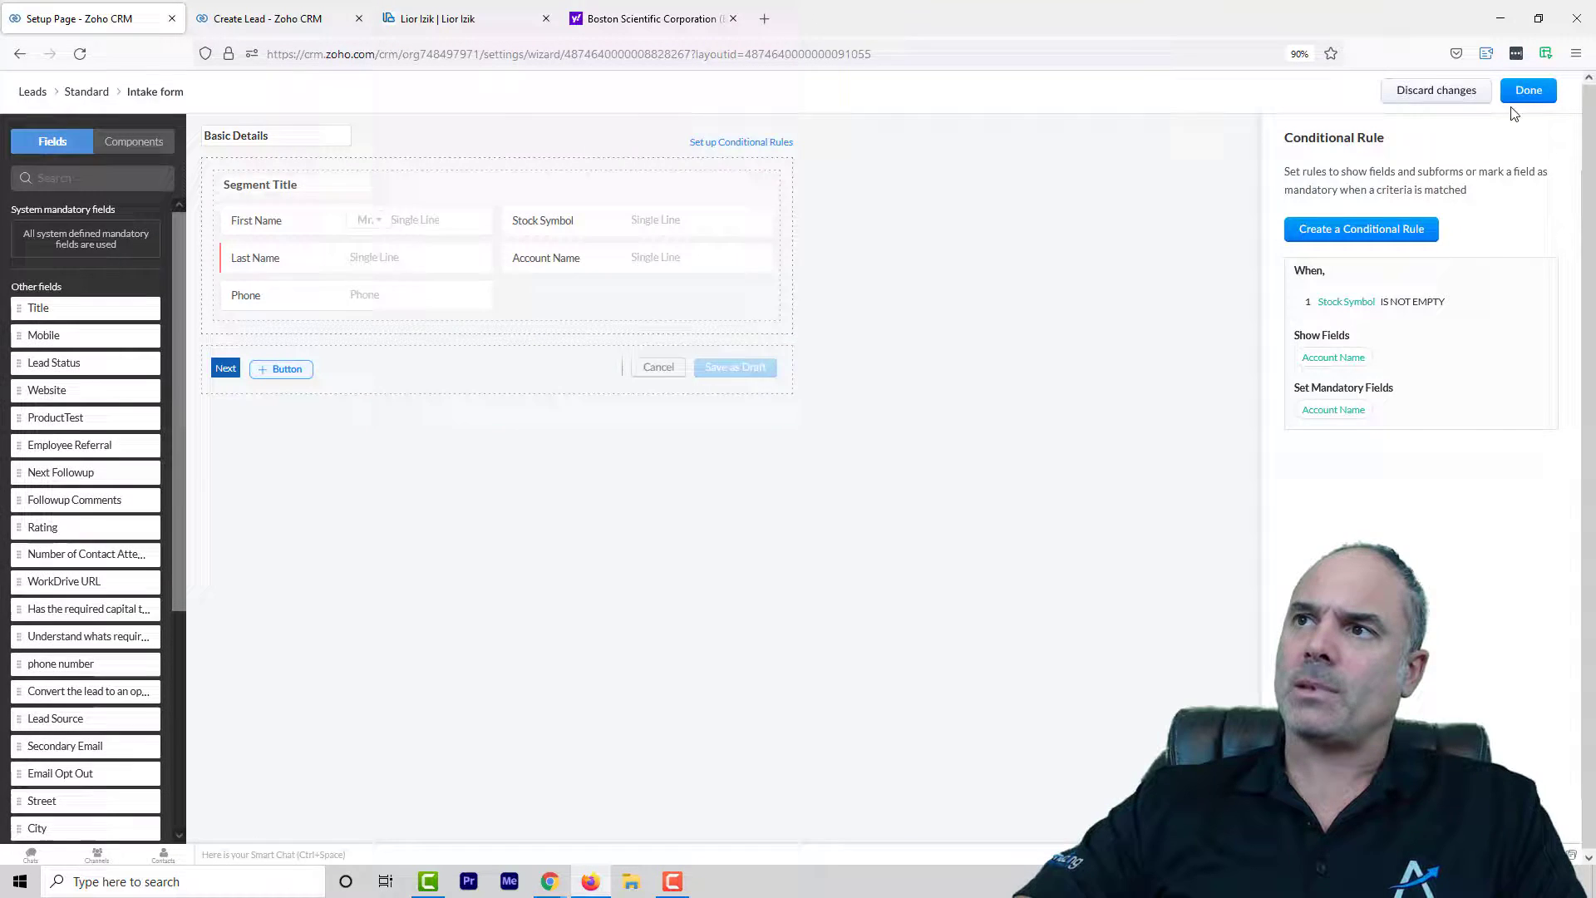
{"action": "left_click", "coordinate": [1543, 89]}
Save the wizard and reload the Create Lead form
{"action": "left_click", "coordinate": [1521, 95]}
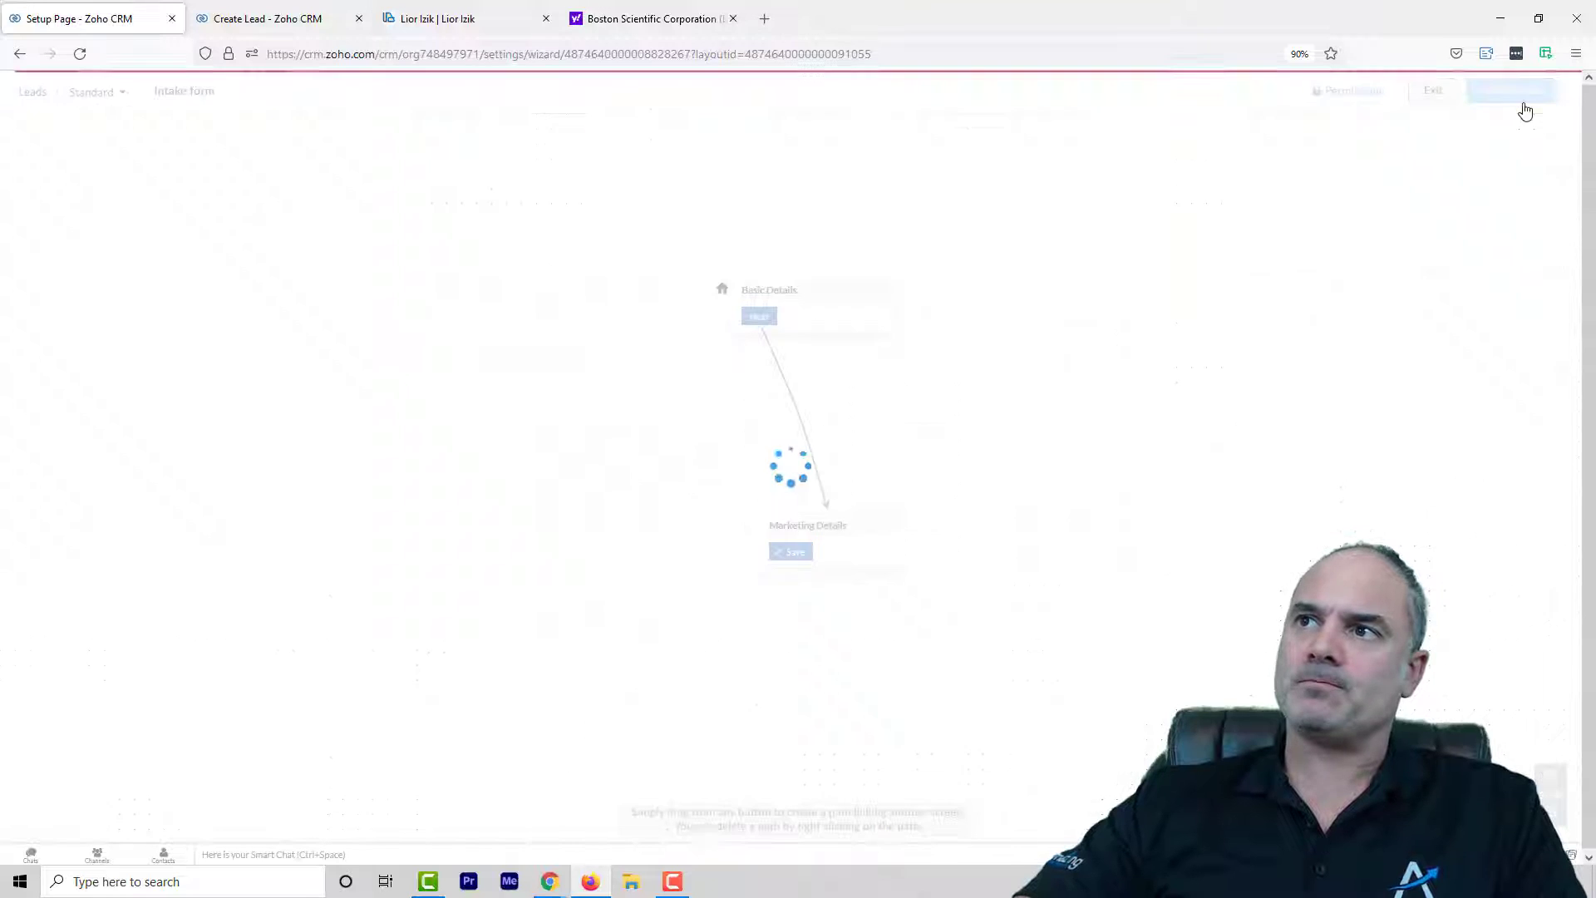
{"action": "left_click", "coordinate": [266, 18]}
{"action": "left_click", "coordinate": [79, 54]}
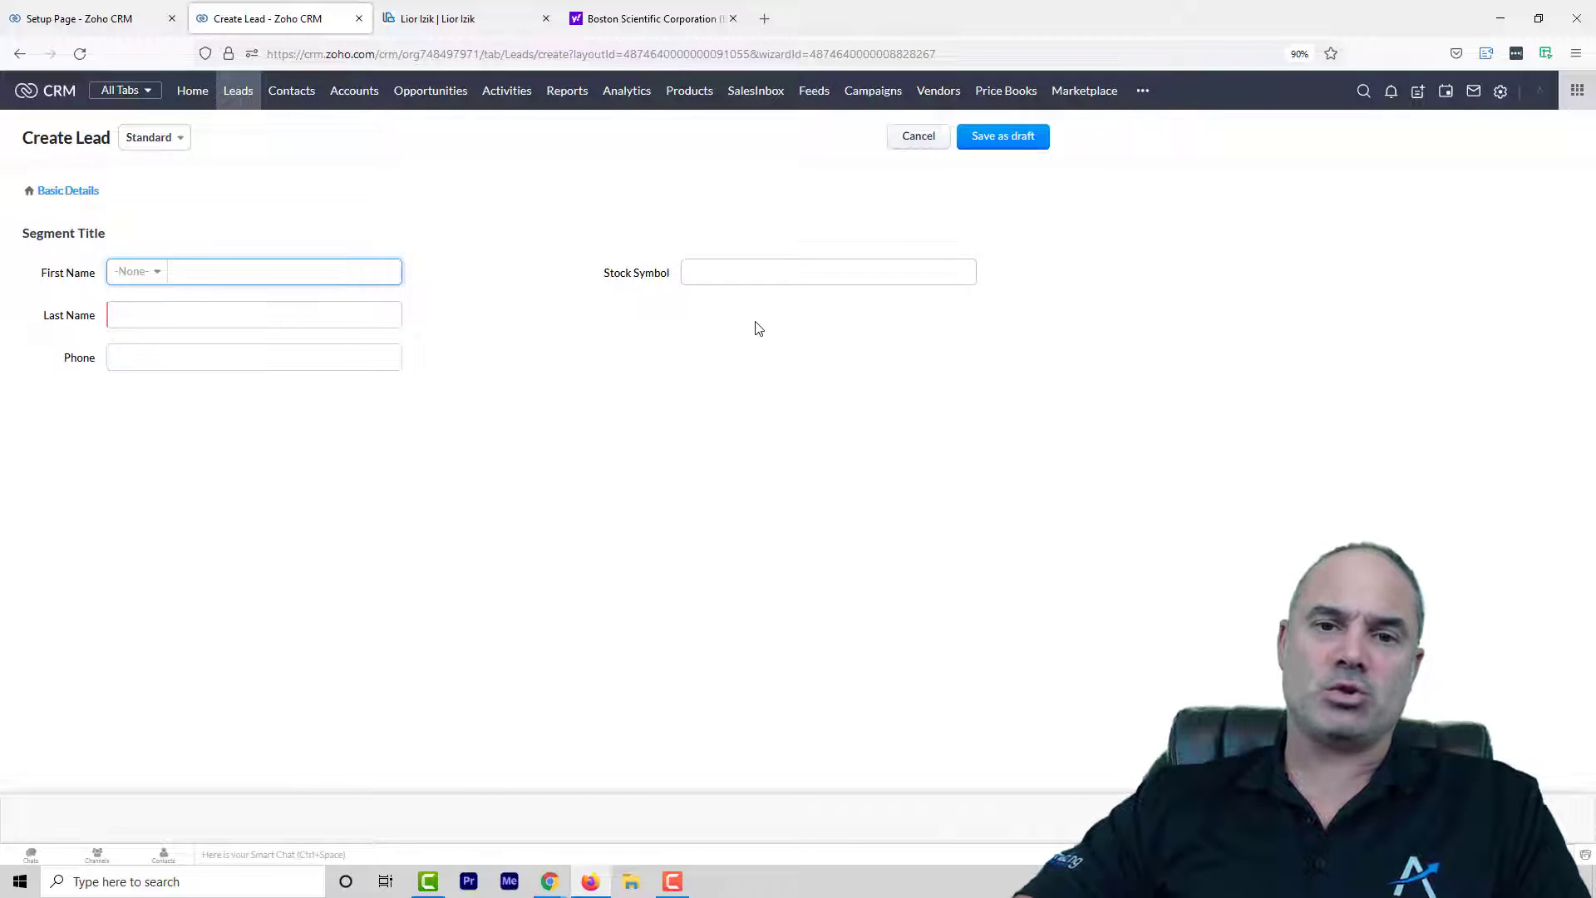
Enter VOO in Stock Symbol so Account Name appears, and glance at the quote tab
{"action": "left_click", "coordinate": [757, 271]}
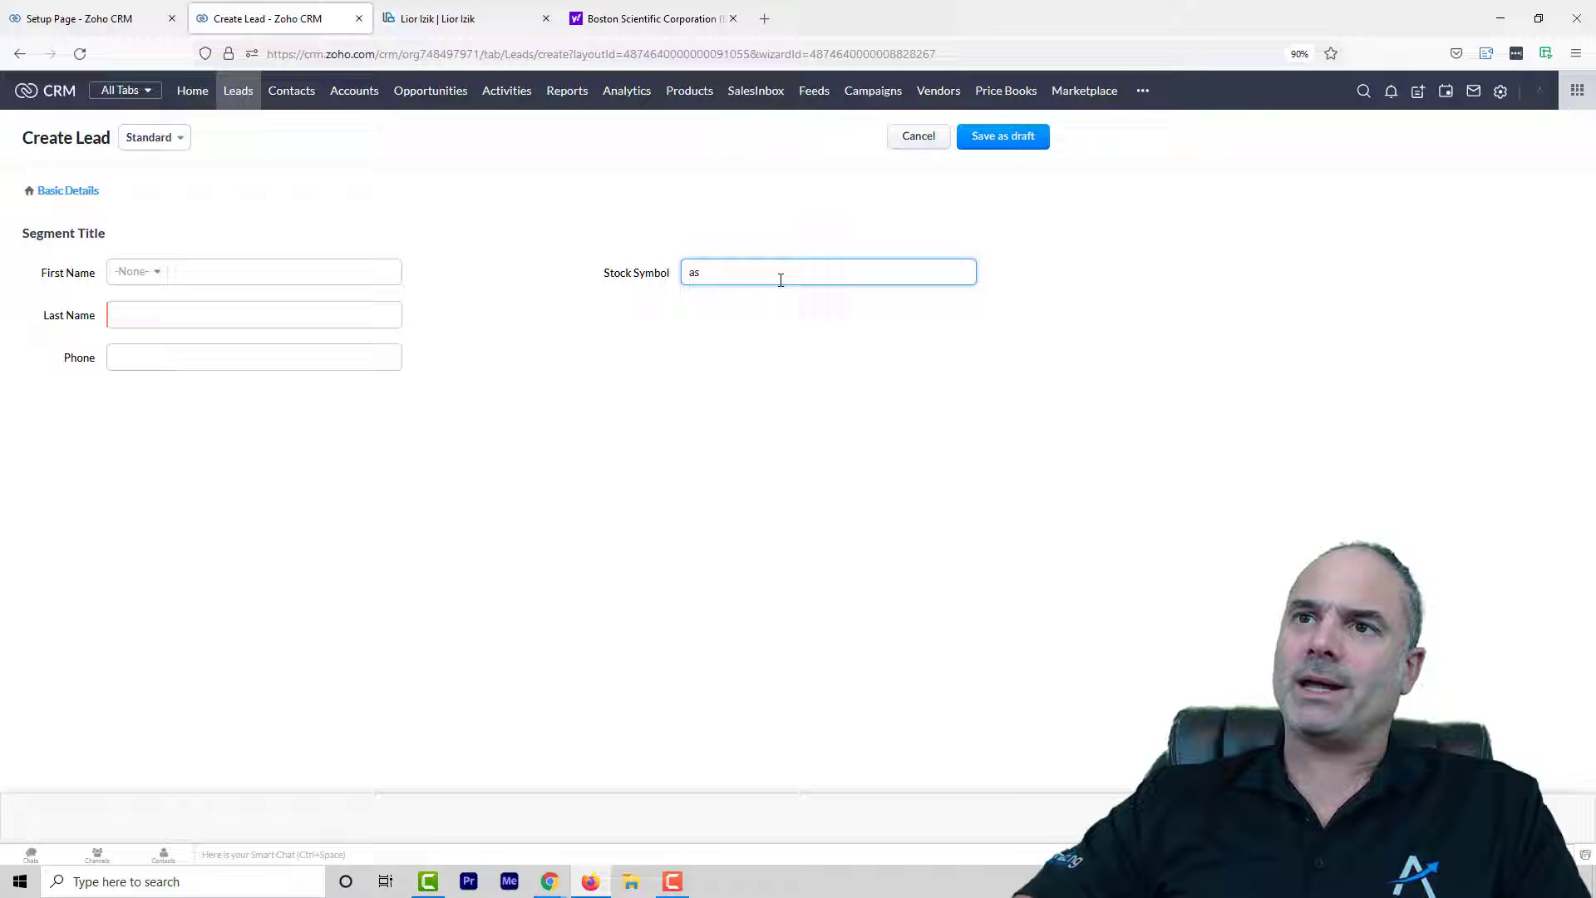
{"action": "key", "text": "ctrl+a"}
{"action": "type", "text": "VOO"}
{"action": "key", "text": "Tab"}
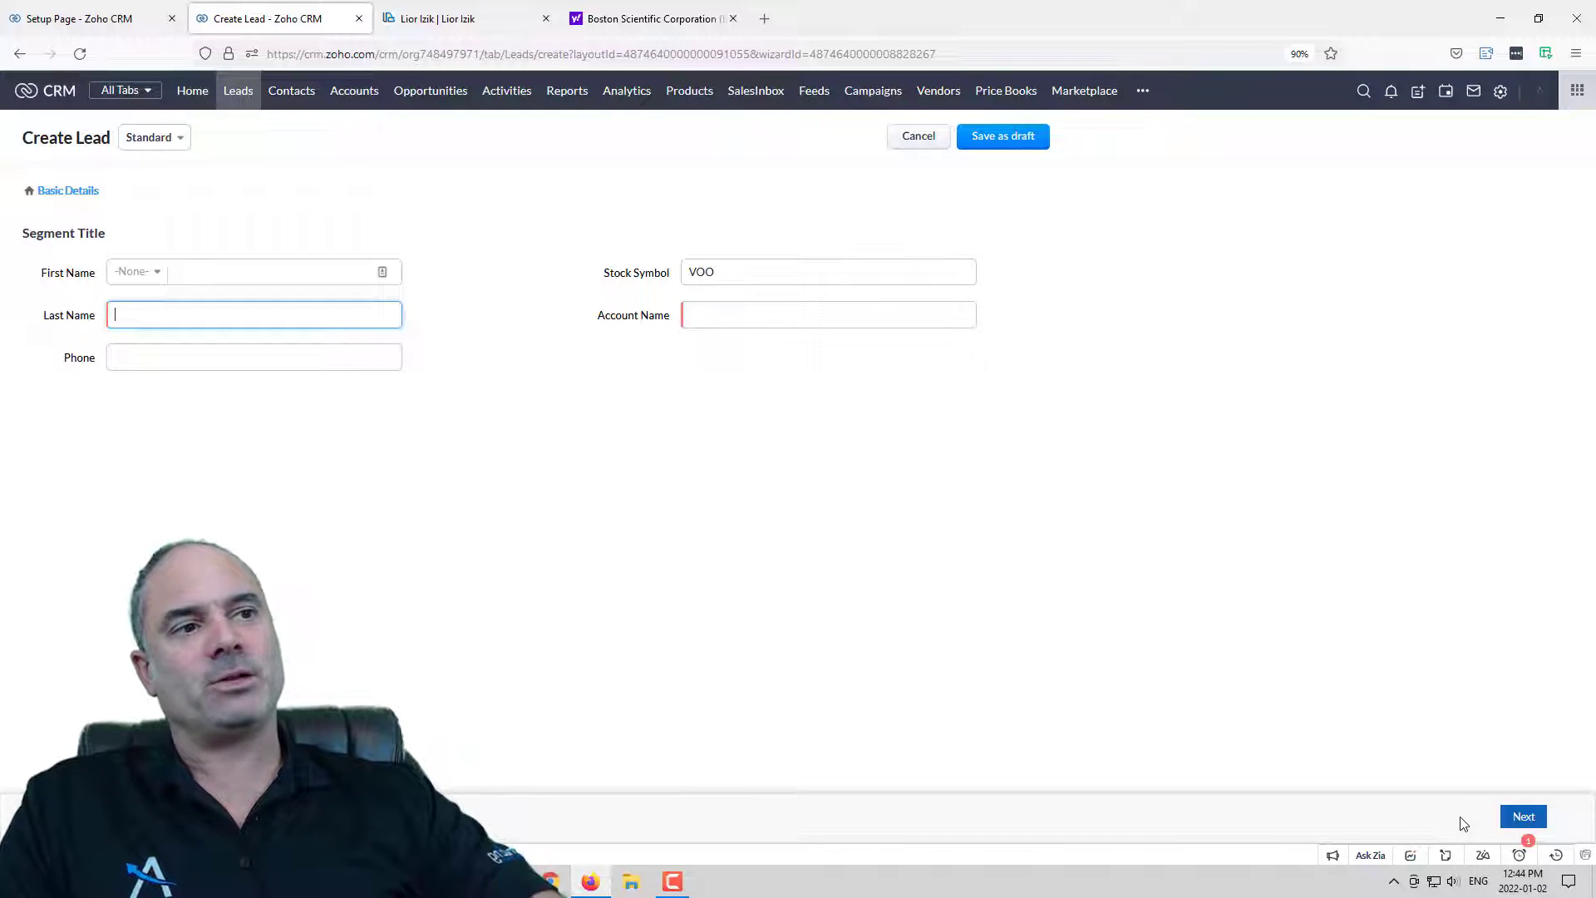
{"action": "left_click", "coordinate": [653, 18]}
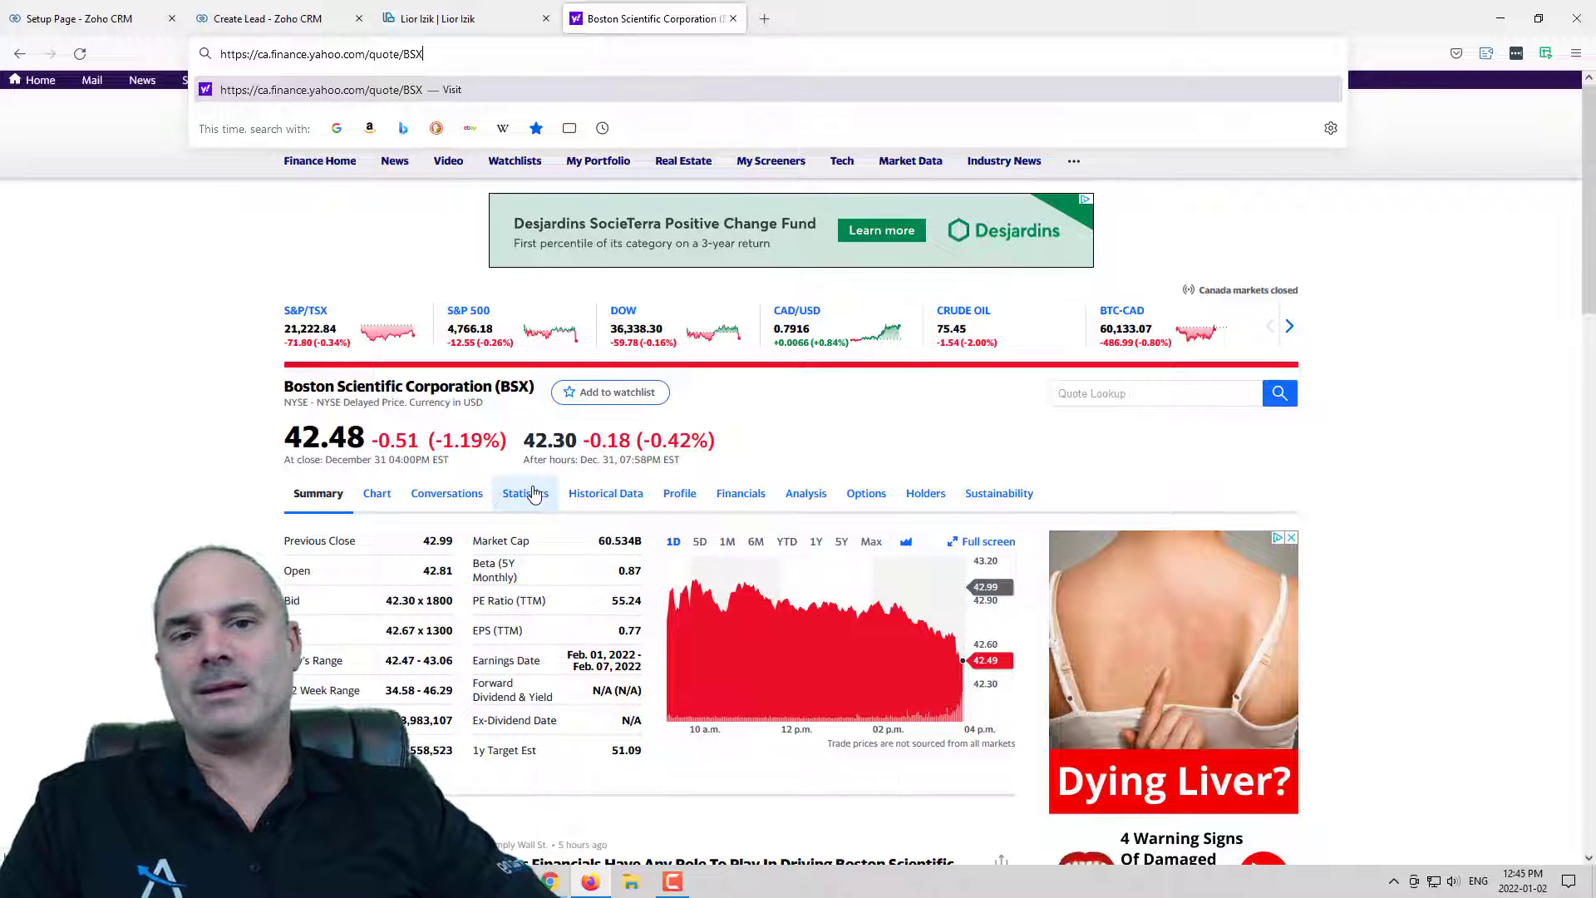
{"action": "left_click", "coordinate": [266, 15]}
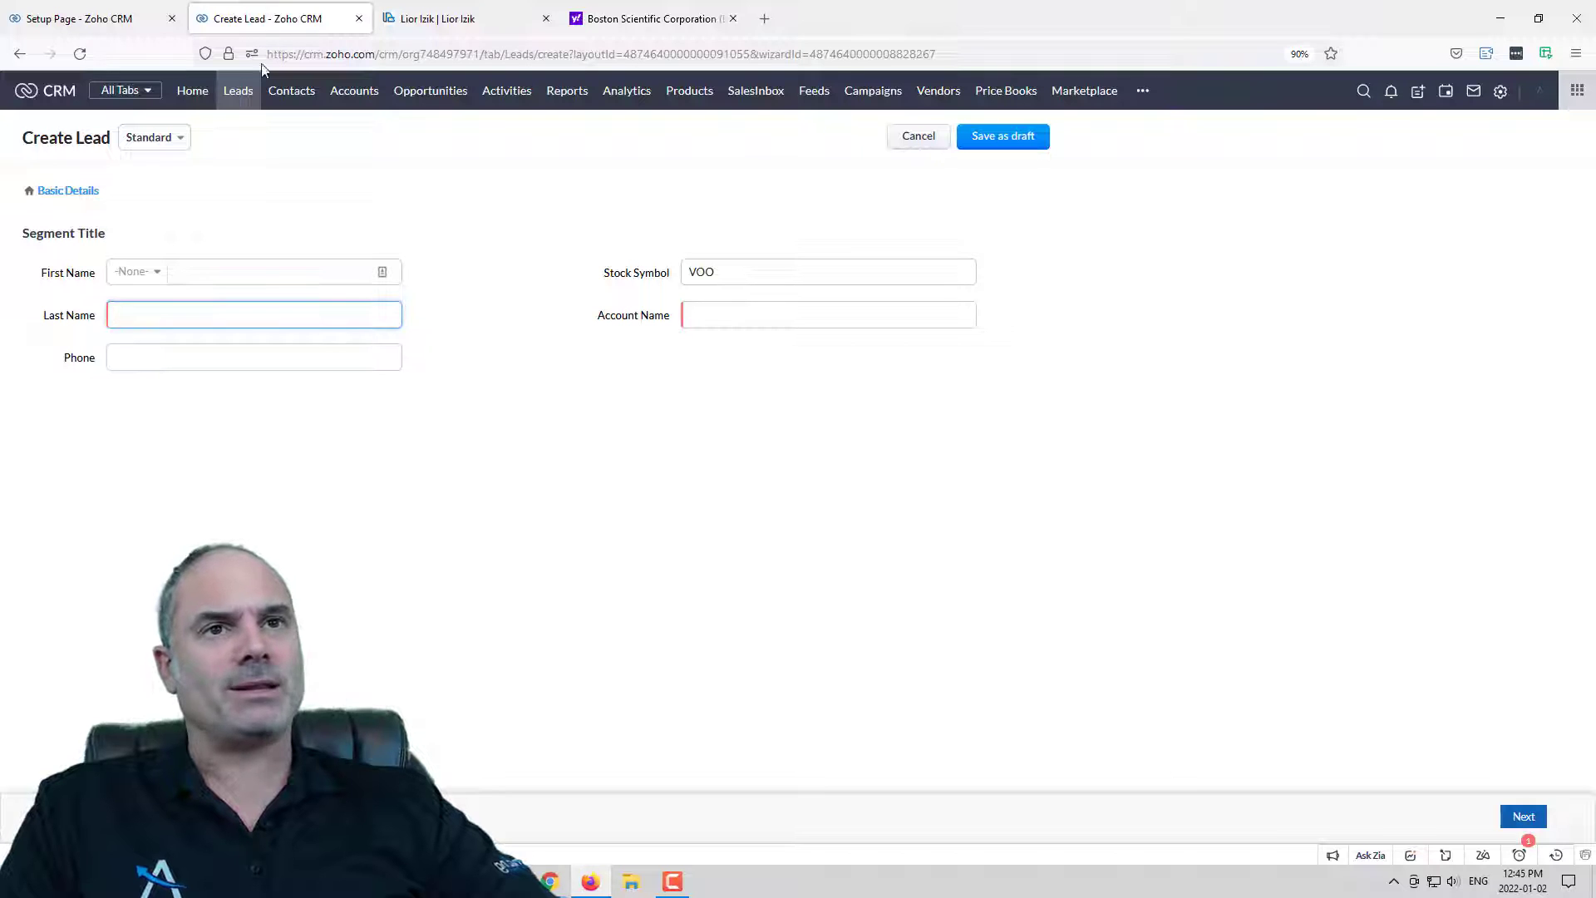
Reopen Intake form's Basic Details screen and begin a brand-new custom button
{"action": "left_click", "coordinate": [166, 30]}
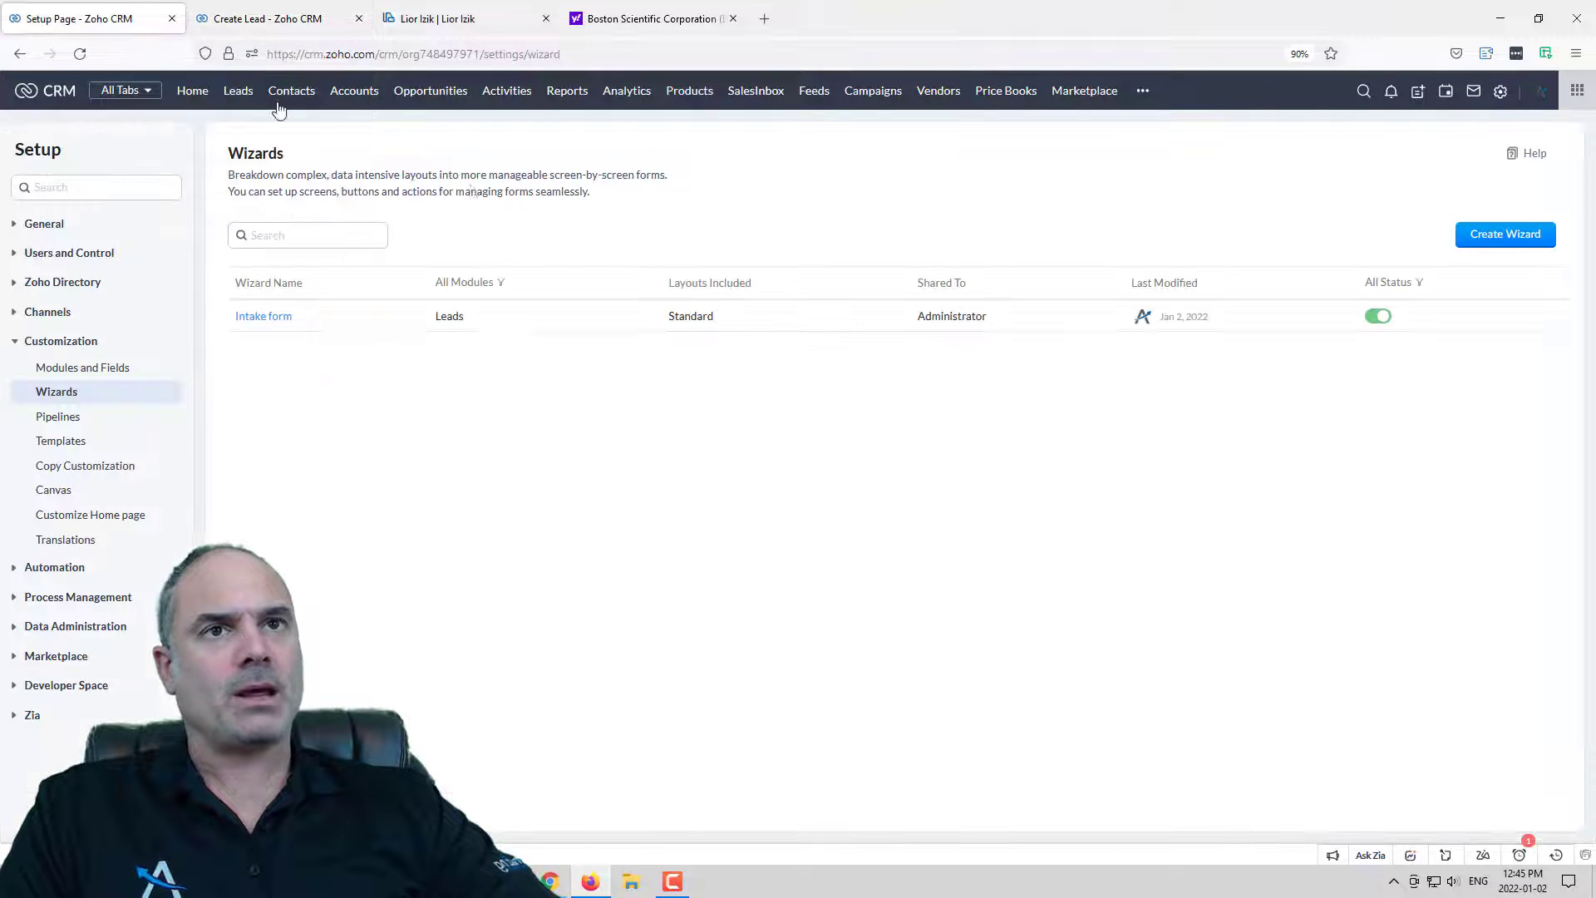
{"action": "left_click", "coordinate": [265, 318]}
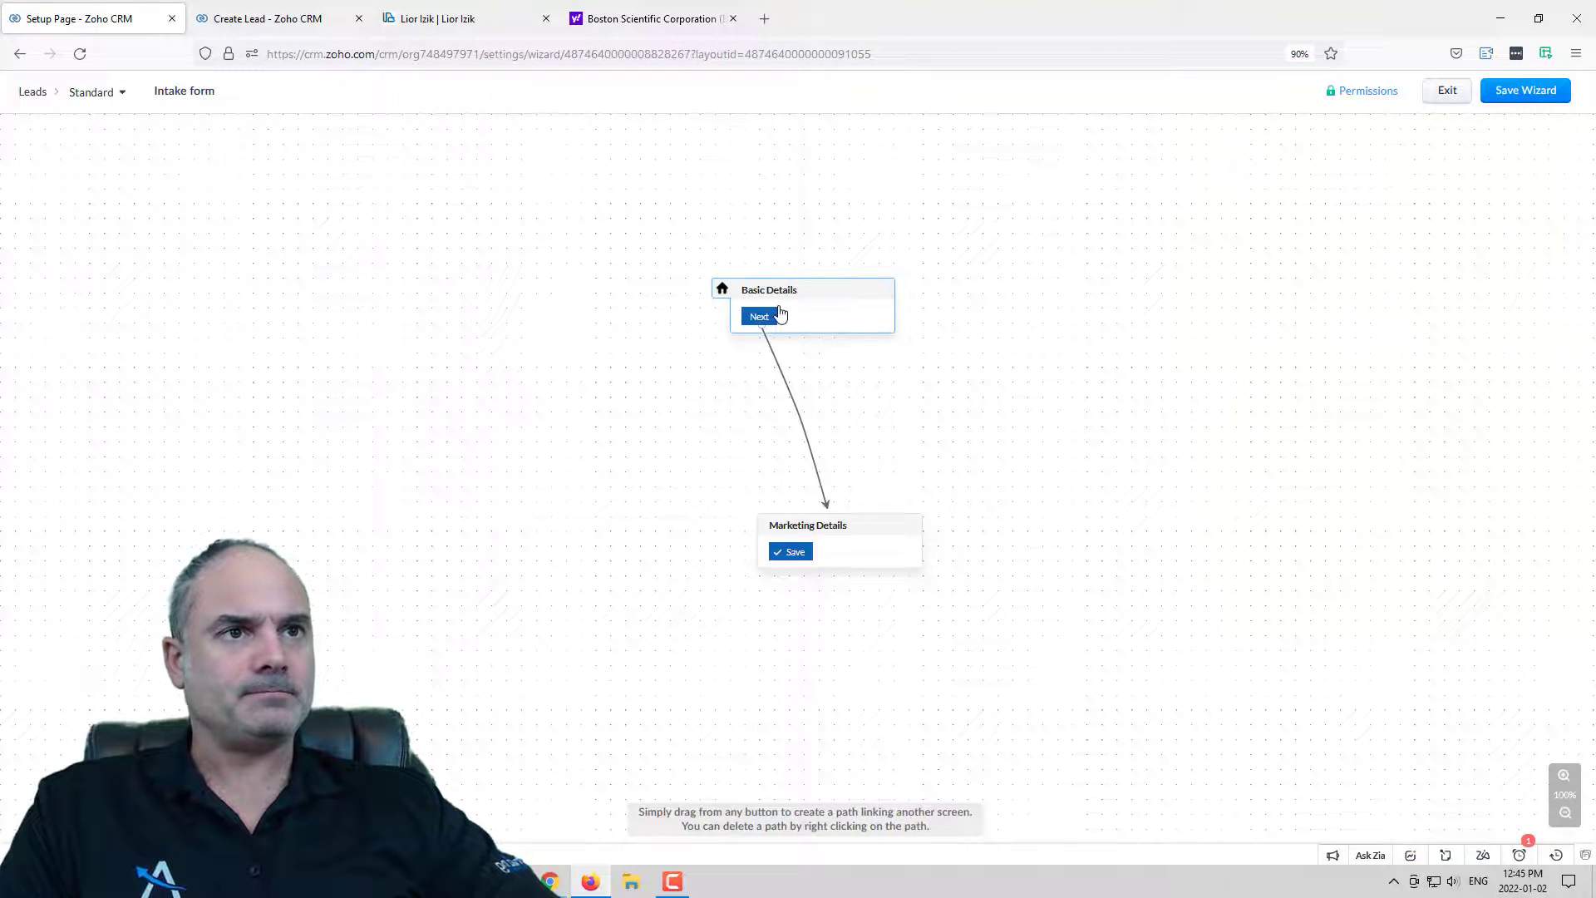
{"action": "left_click", "coordinate": [780, 313]}
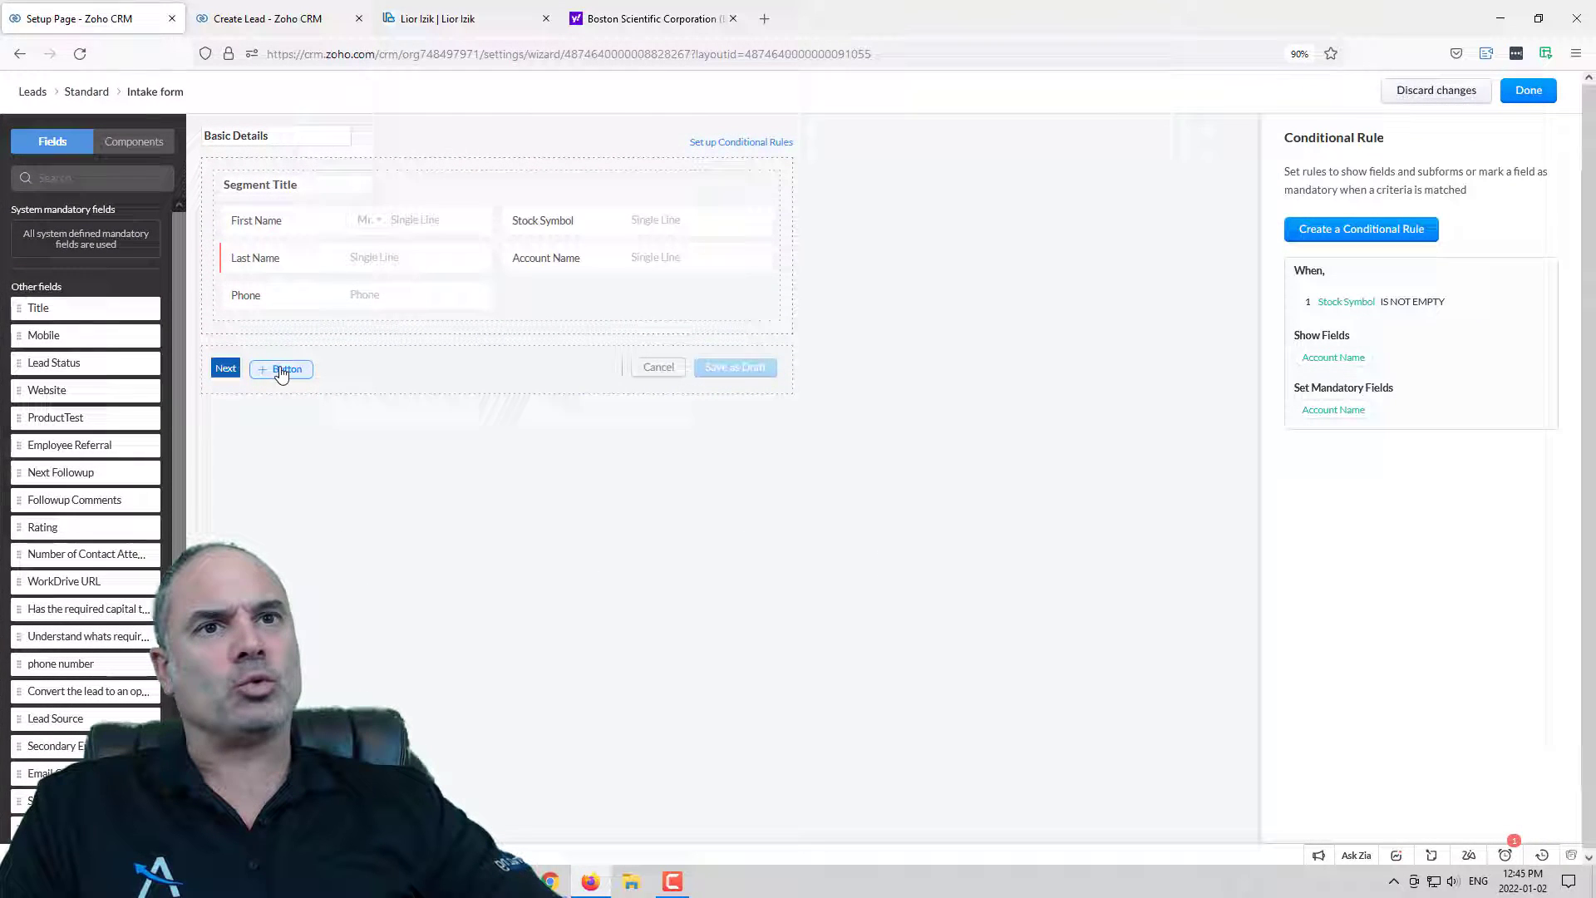
{"action": "left_click", "coordinate": [281, 371]}
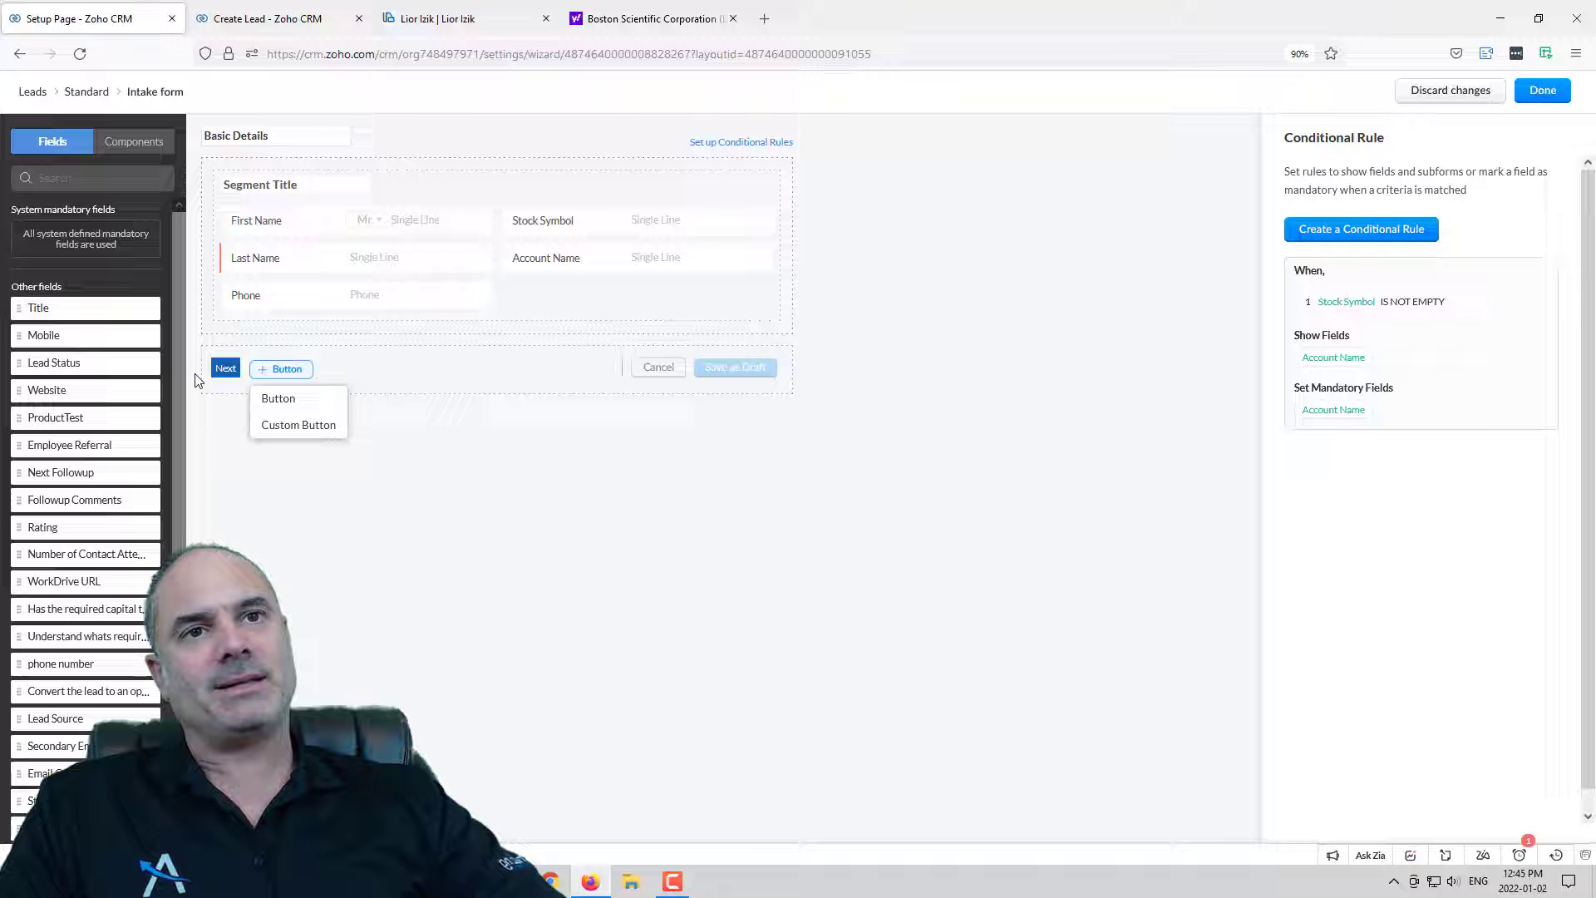
{"action": "left_click", "coordinate": [299, 426]}
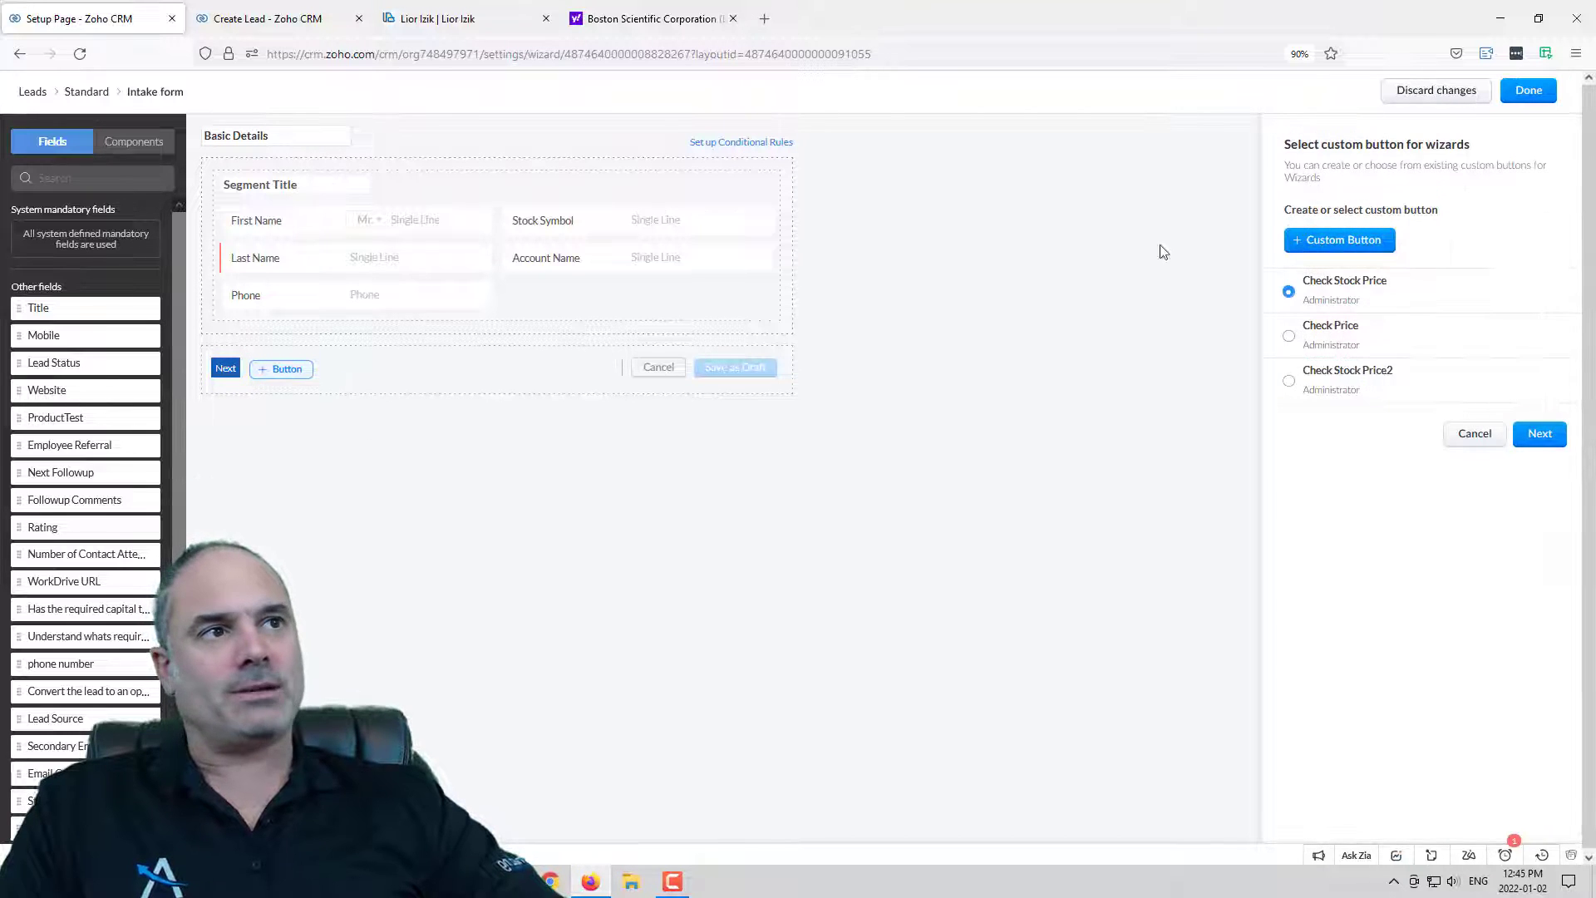
{"action": "left_click", "coordinate": [1372, 241]}
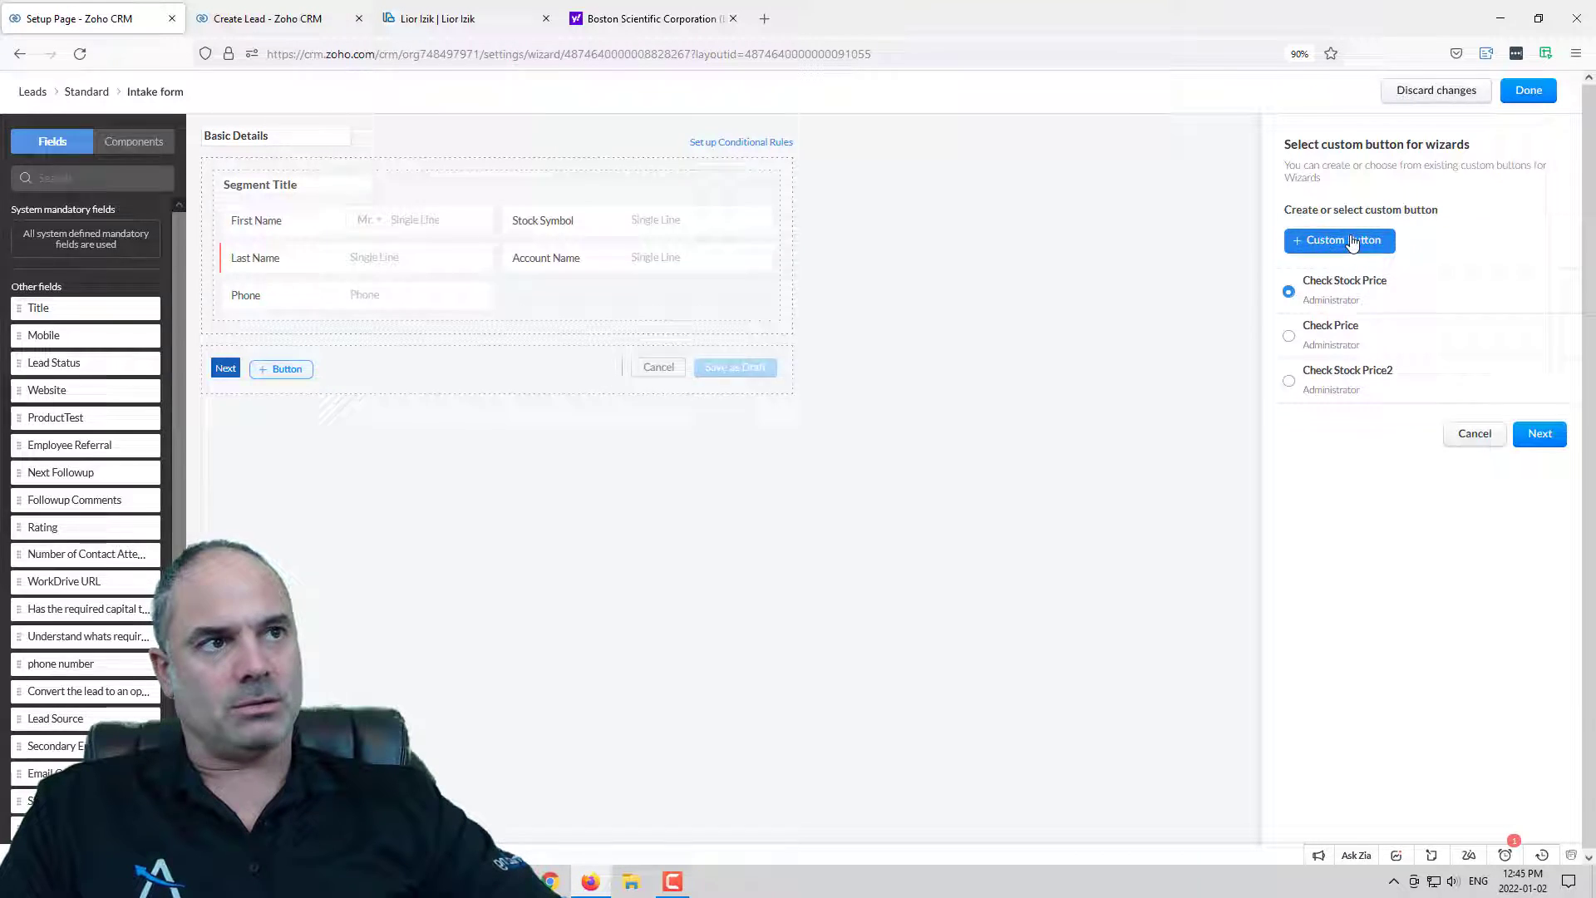
Name the custom button 'Ticker Price' and set its action to Invoke a URL
{"action": "left_click", "coordinate": [678, 142]}
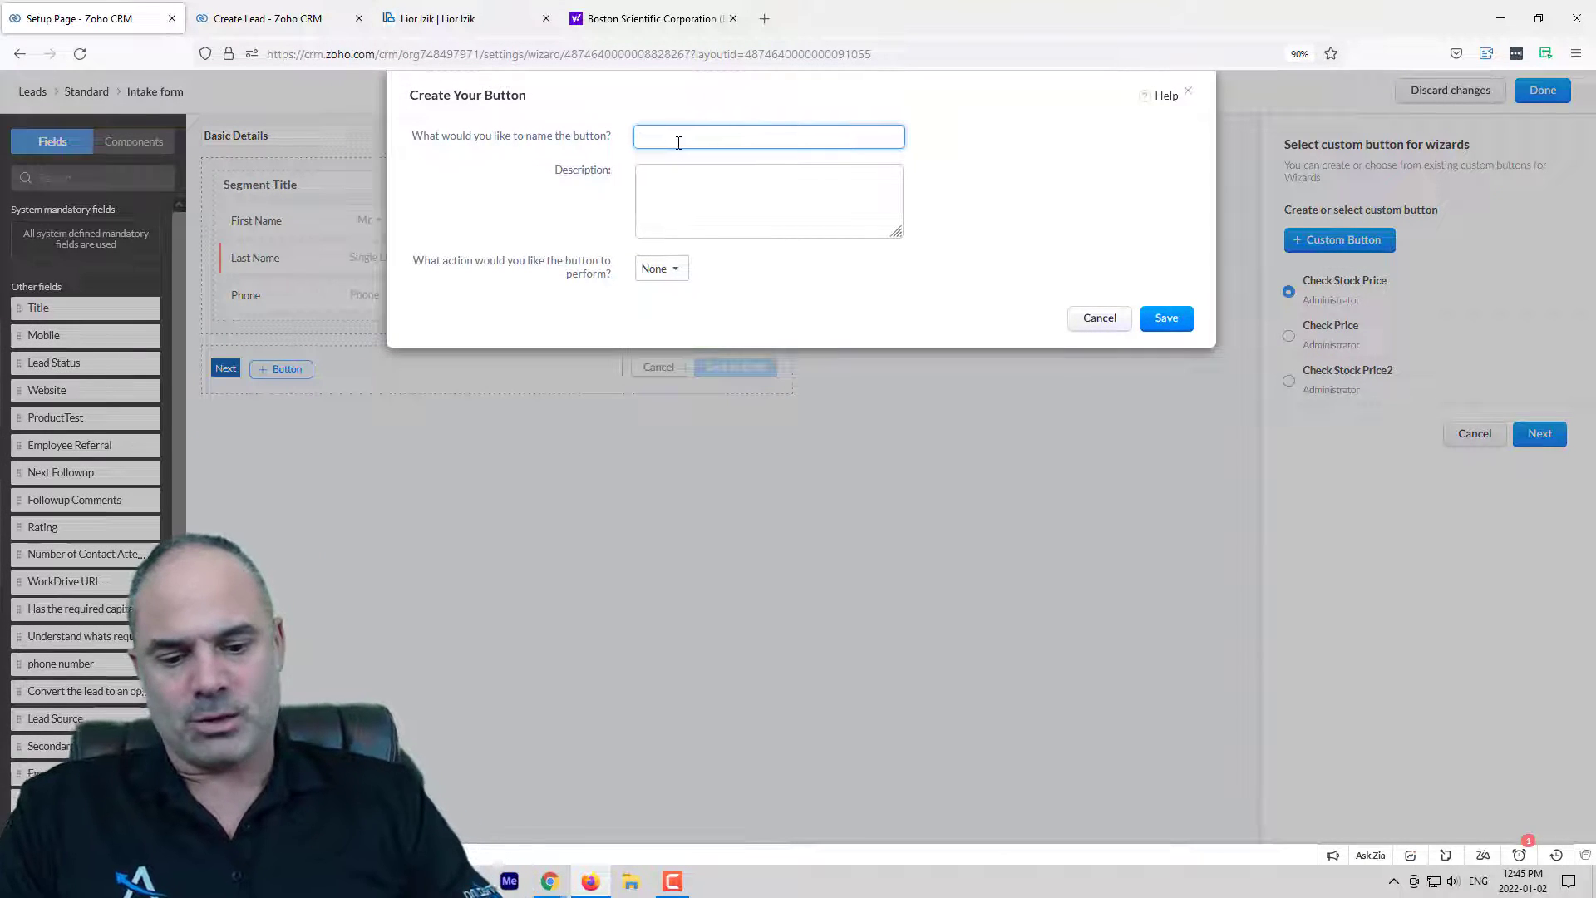
{"action": "type", "text": "T"}
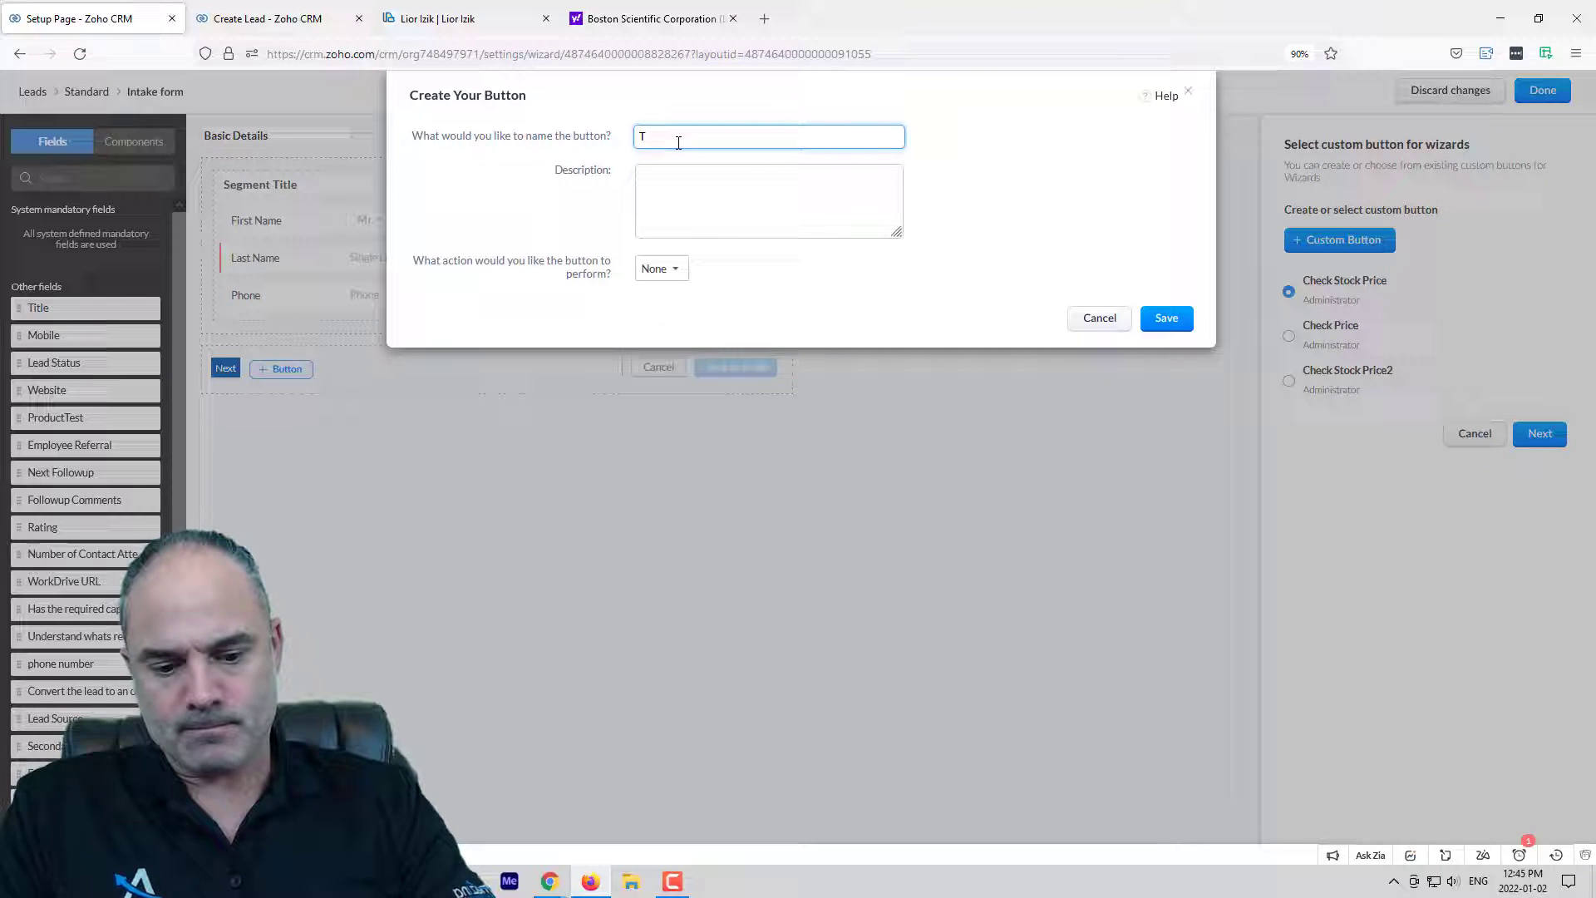
{"action": "type", "text": "icker"}
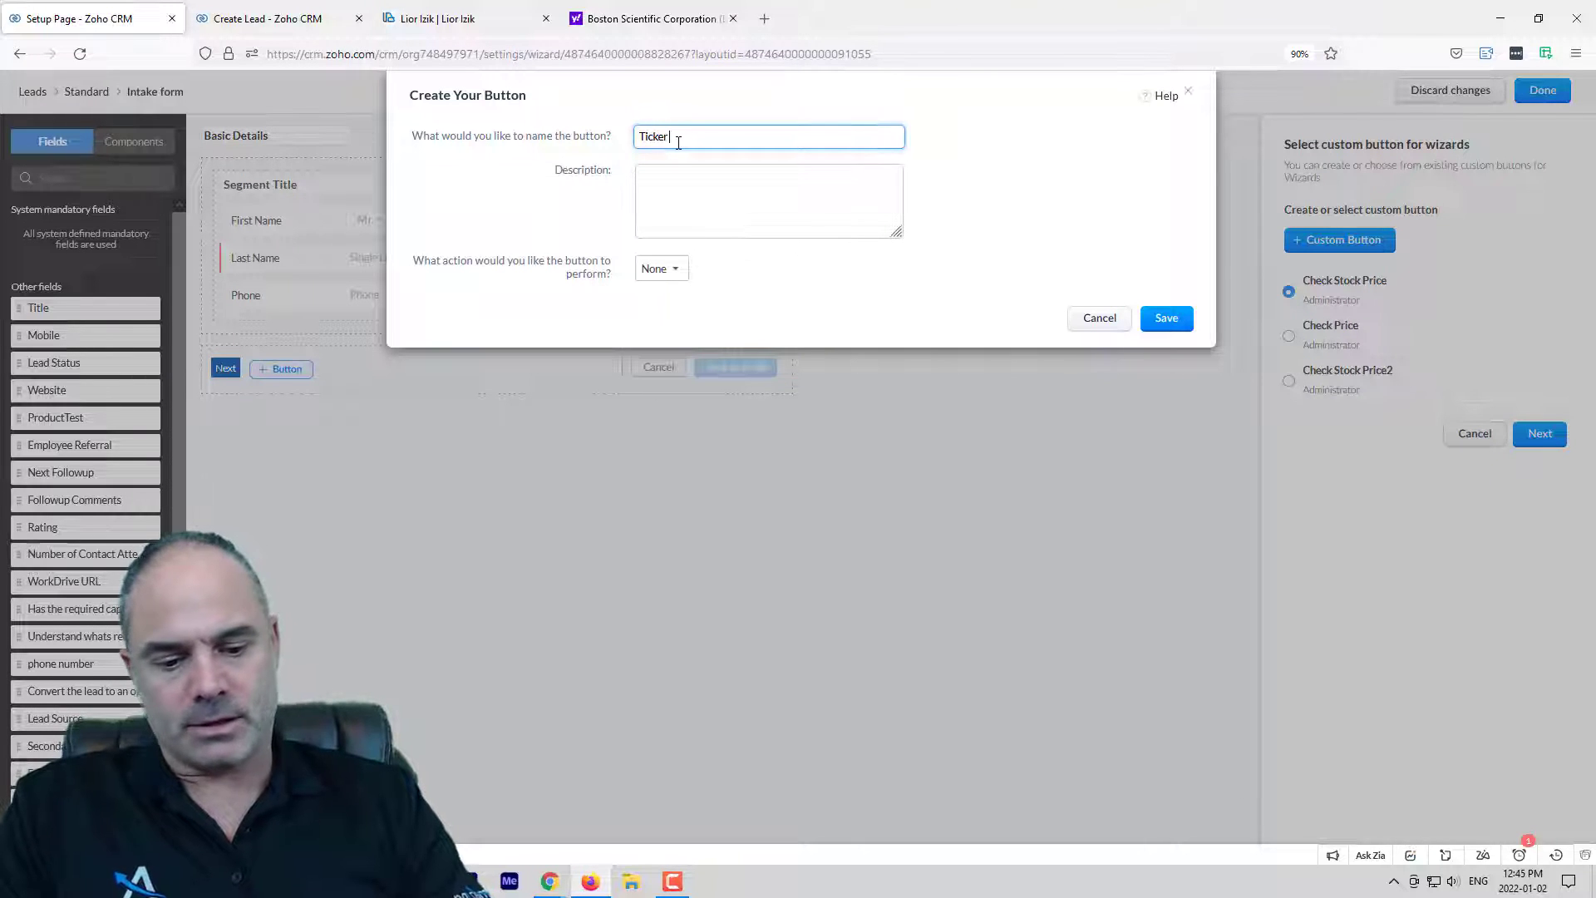
{"action": "type", "text": " Pri"}
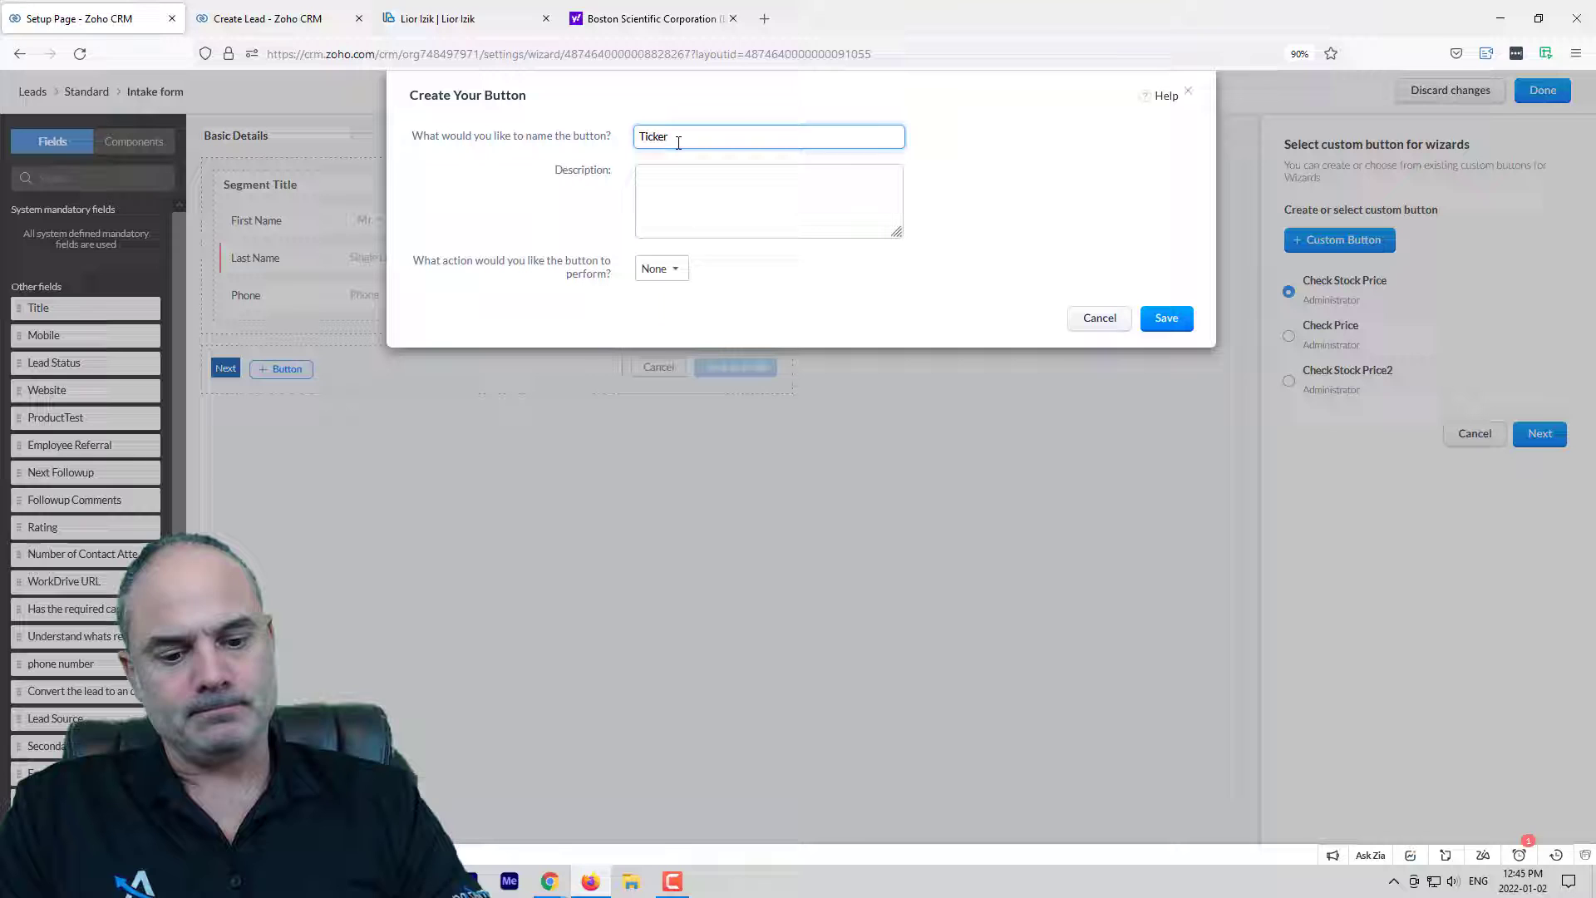
{"action": "type", "text": "Price"}
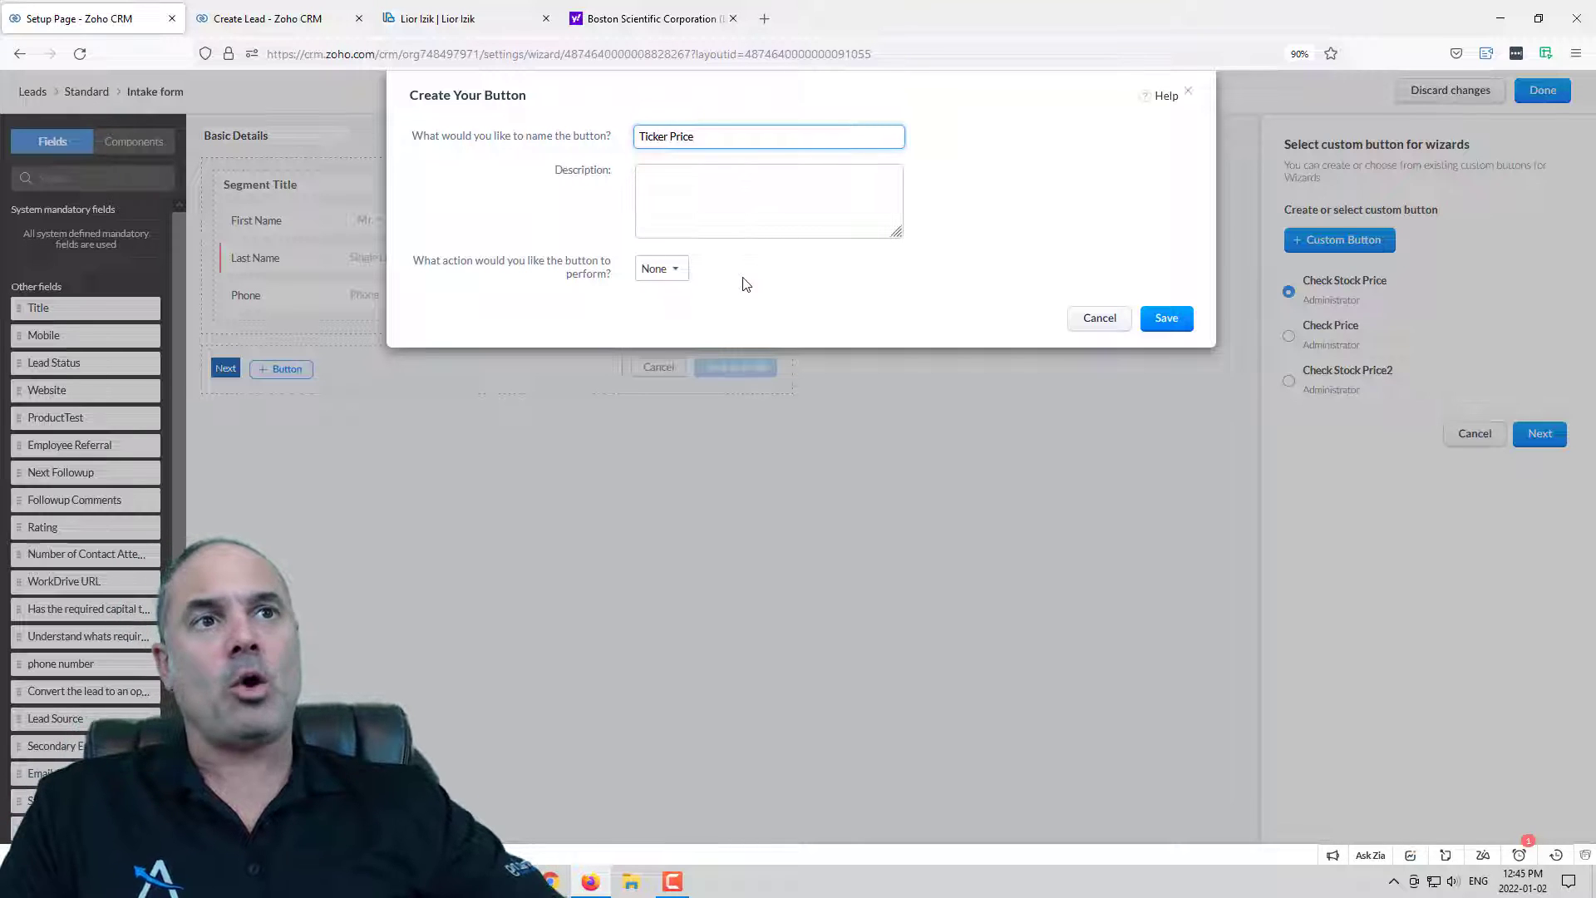
{"action": "left_click", "coordinate": [663, 268]}
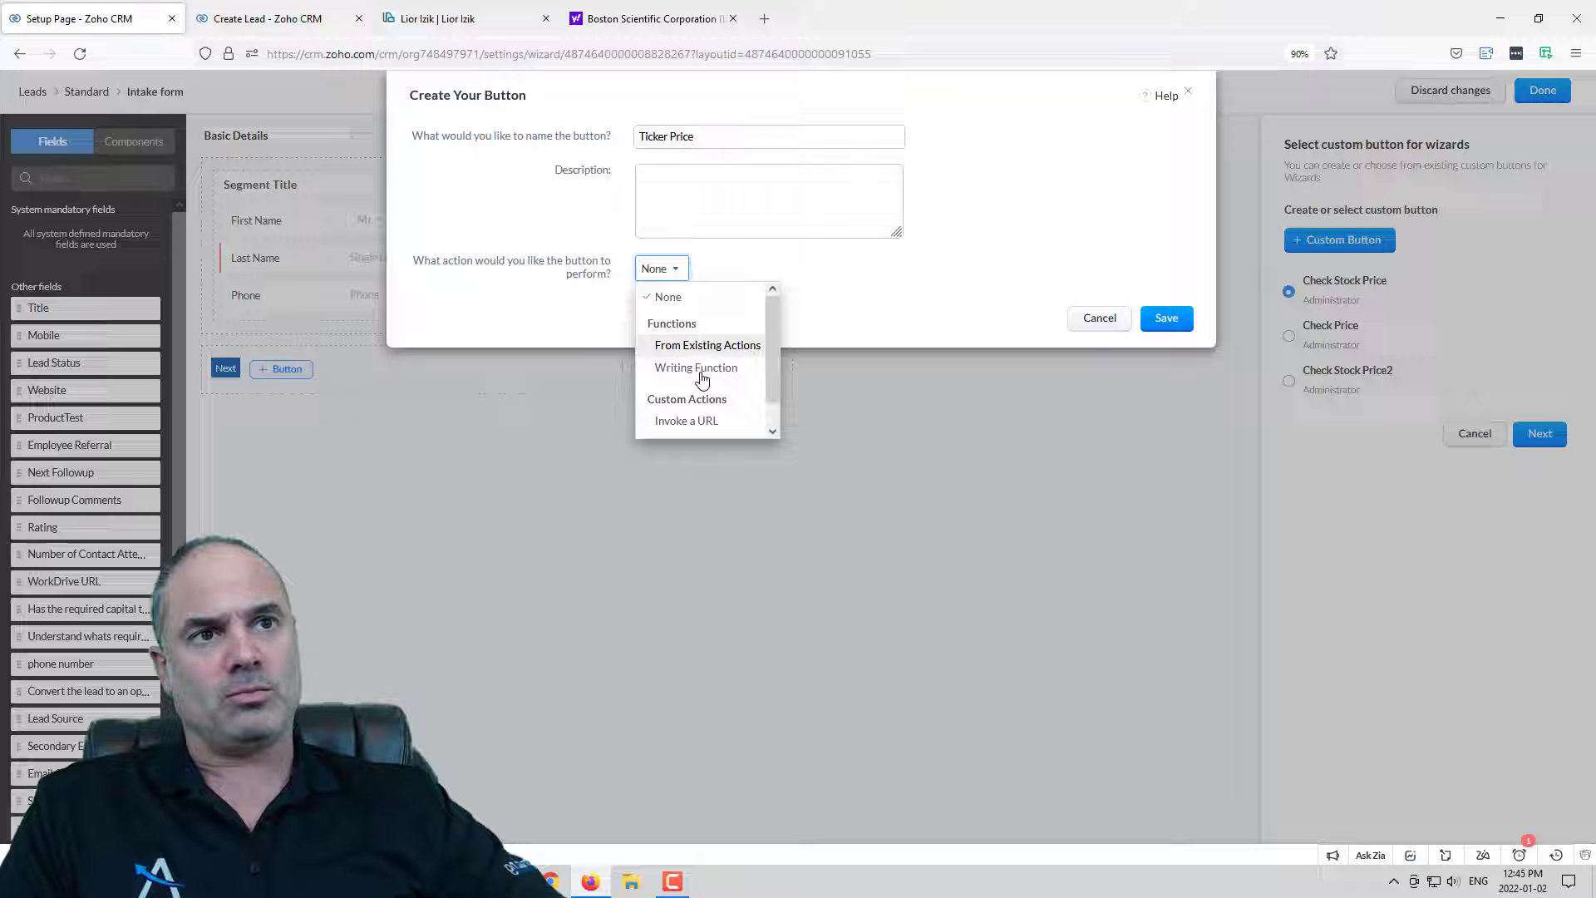
{"action": "scroll", "coordinate": [709, 418], "scroll_direction": "down", "scroll_amount": 1}
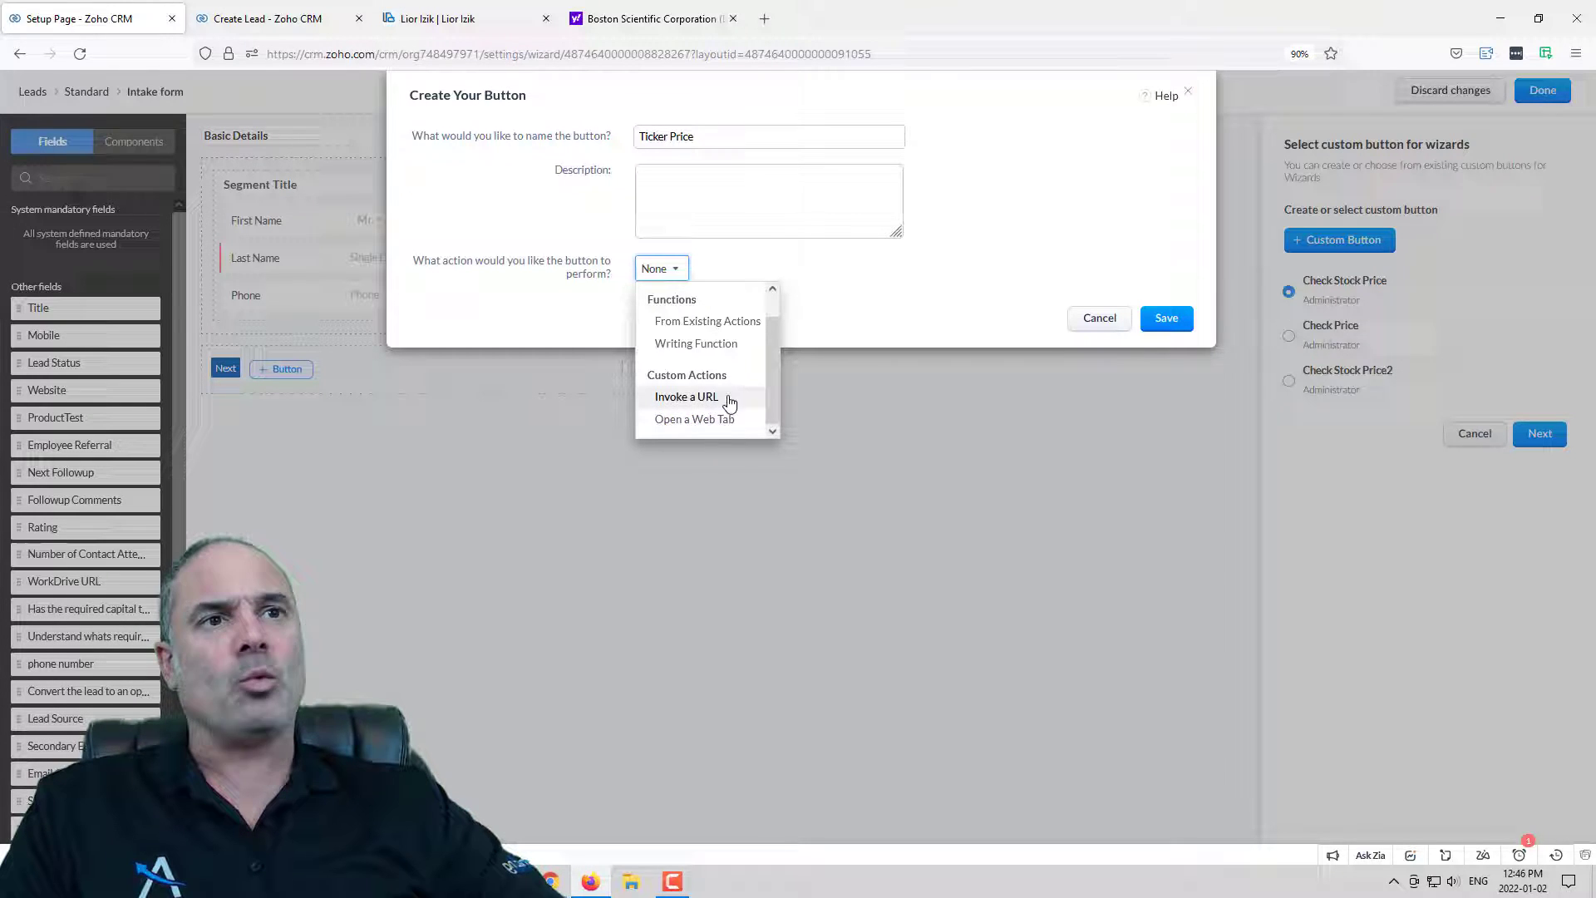
{"action": "left_click", "coordinate": [684, 396]}
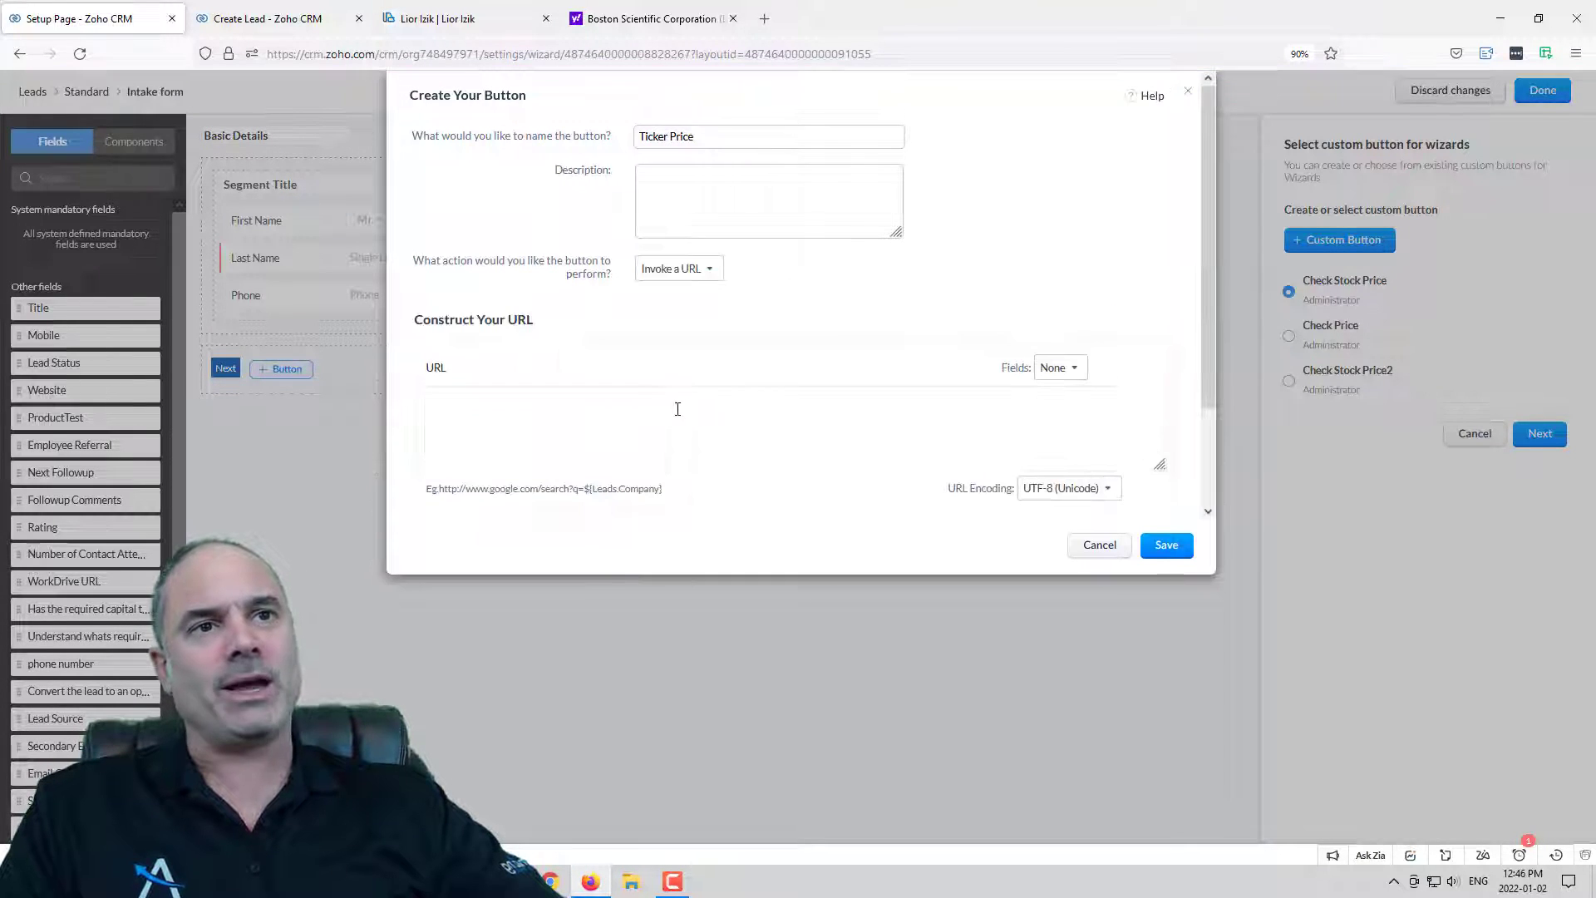
{"action": "left_click", "coordinate": [648, 18]}
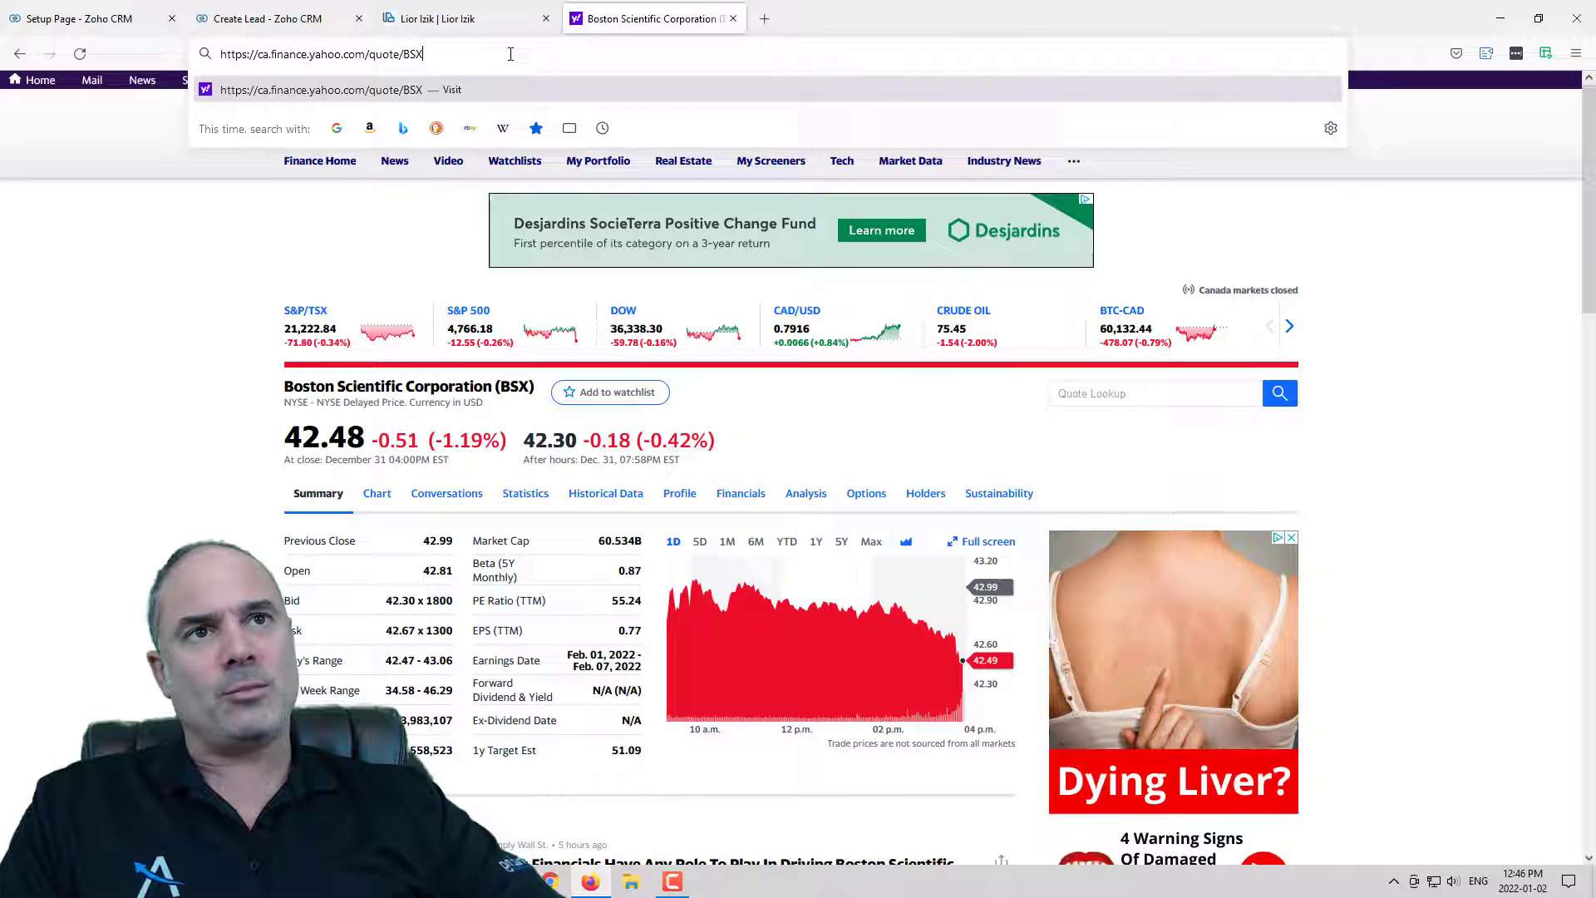
{"action": "left_click", "coordinate": [510, 55]}
{"action": "key", "text": "ctrl+c"}
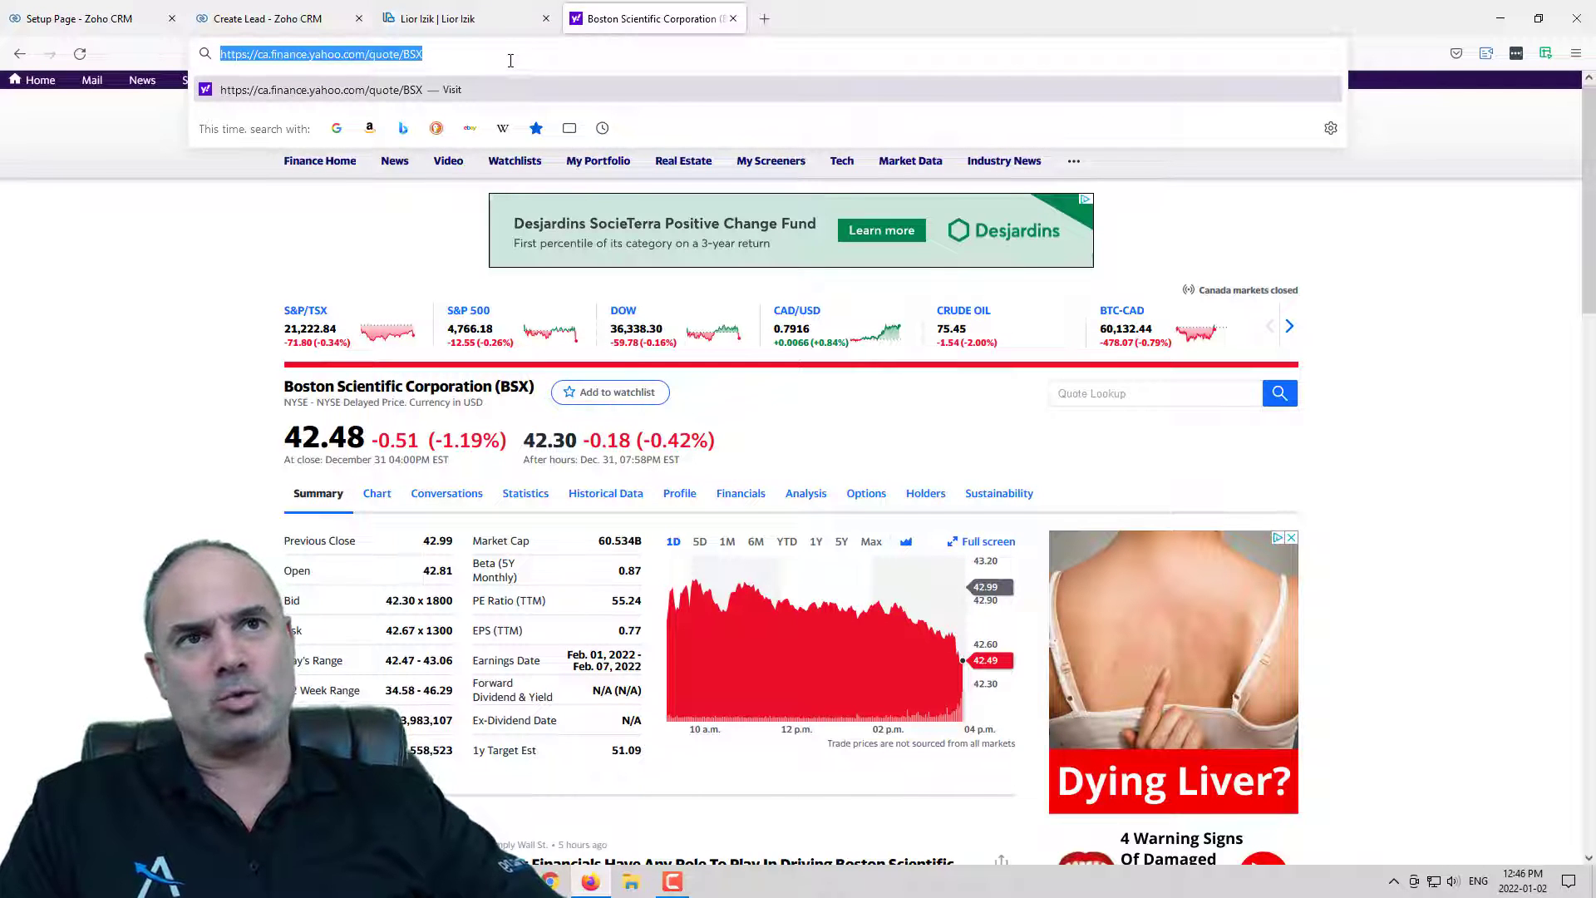
{"action": "left_click", "coordinate": [407, 52]}
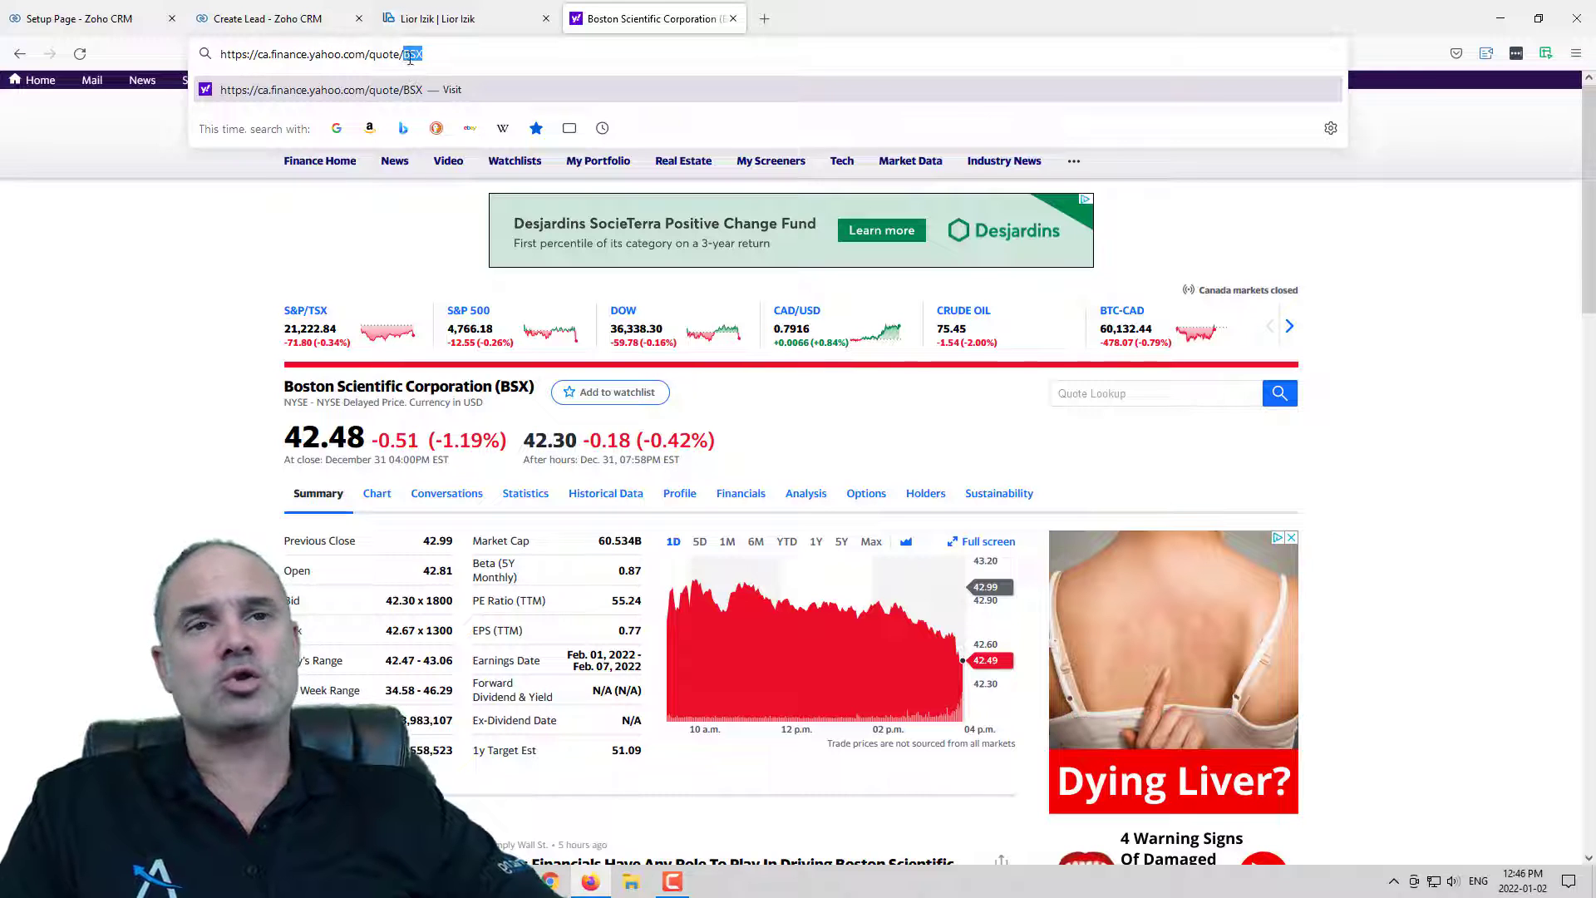
{"action": "left_click", "coordinate": [274, 18]}
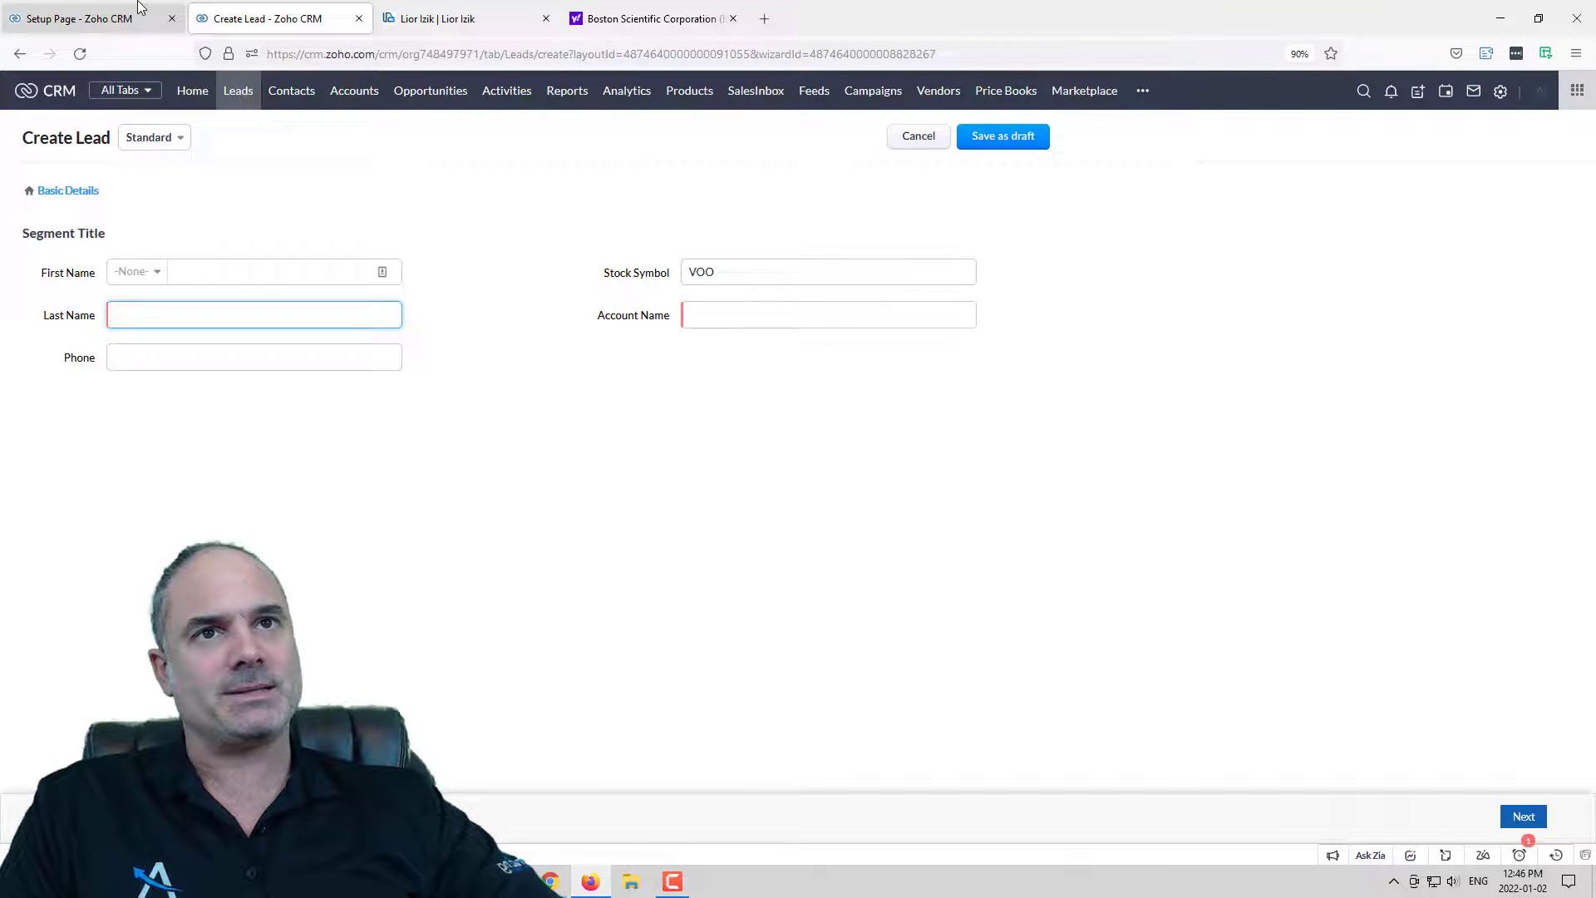
{"action": "left_click", "coordinate": [124, 18]}
{"action": "left_click", "coordinate": [560, 433]}
{"action": "key", "text": "ctrl+v"}
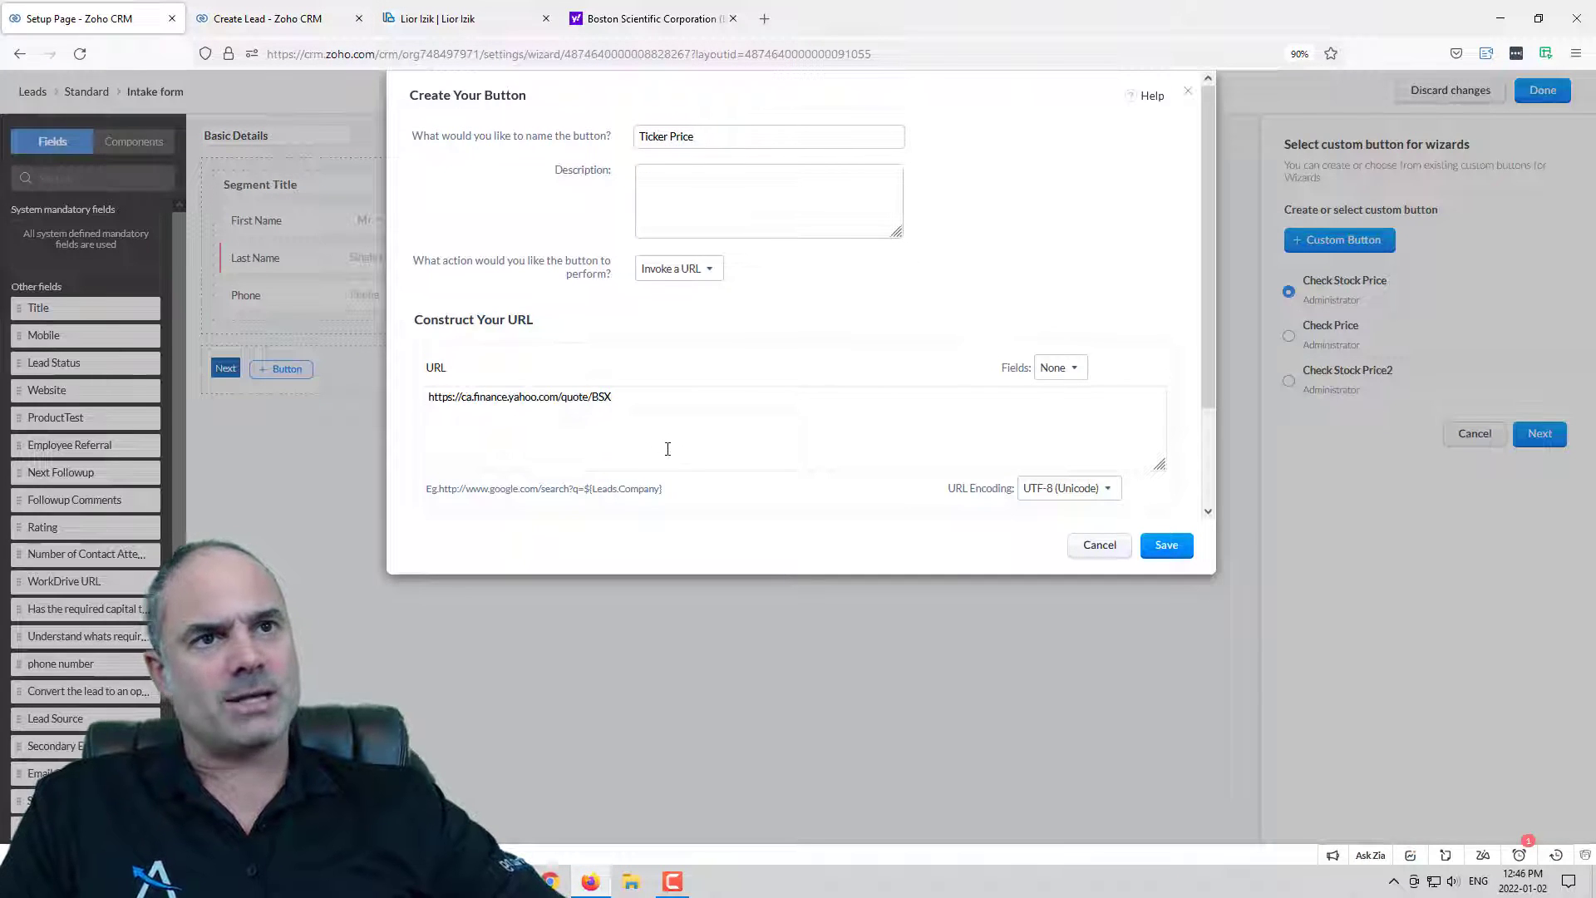
{"action": "key", "text": "BackSpace"}
{"action": "key", "text": "BackSpace"}
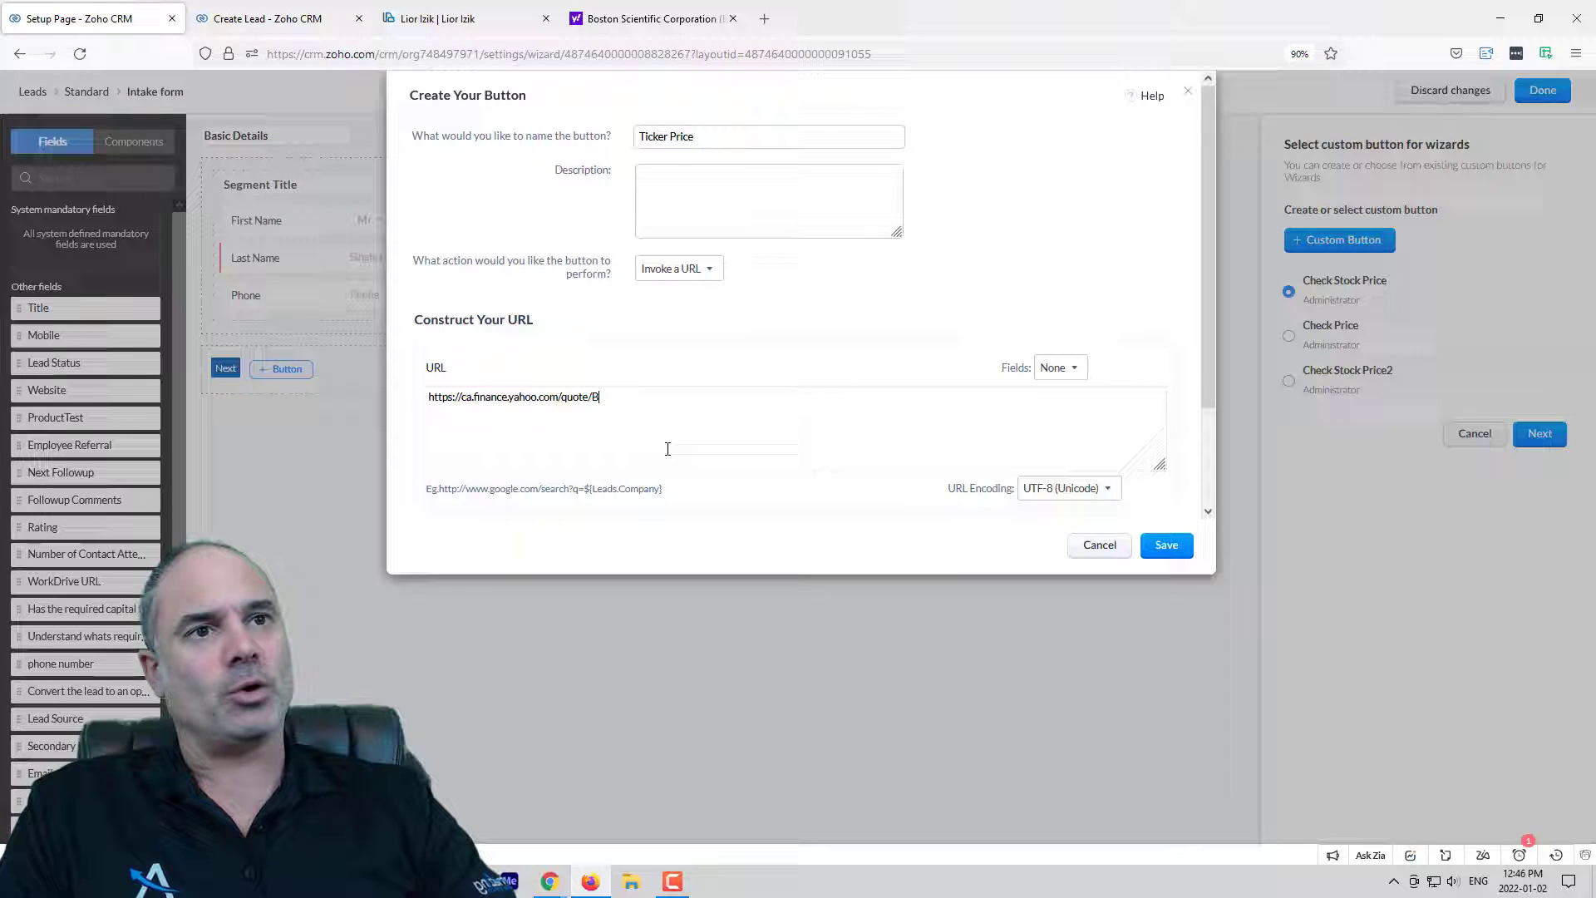
{"action": "left_click", "coordinate": [1061, 368]}
{"action": "type", "text": "sto"}
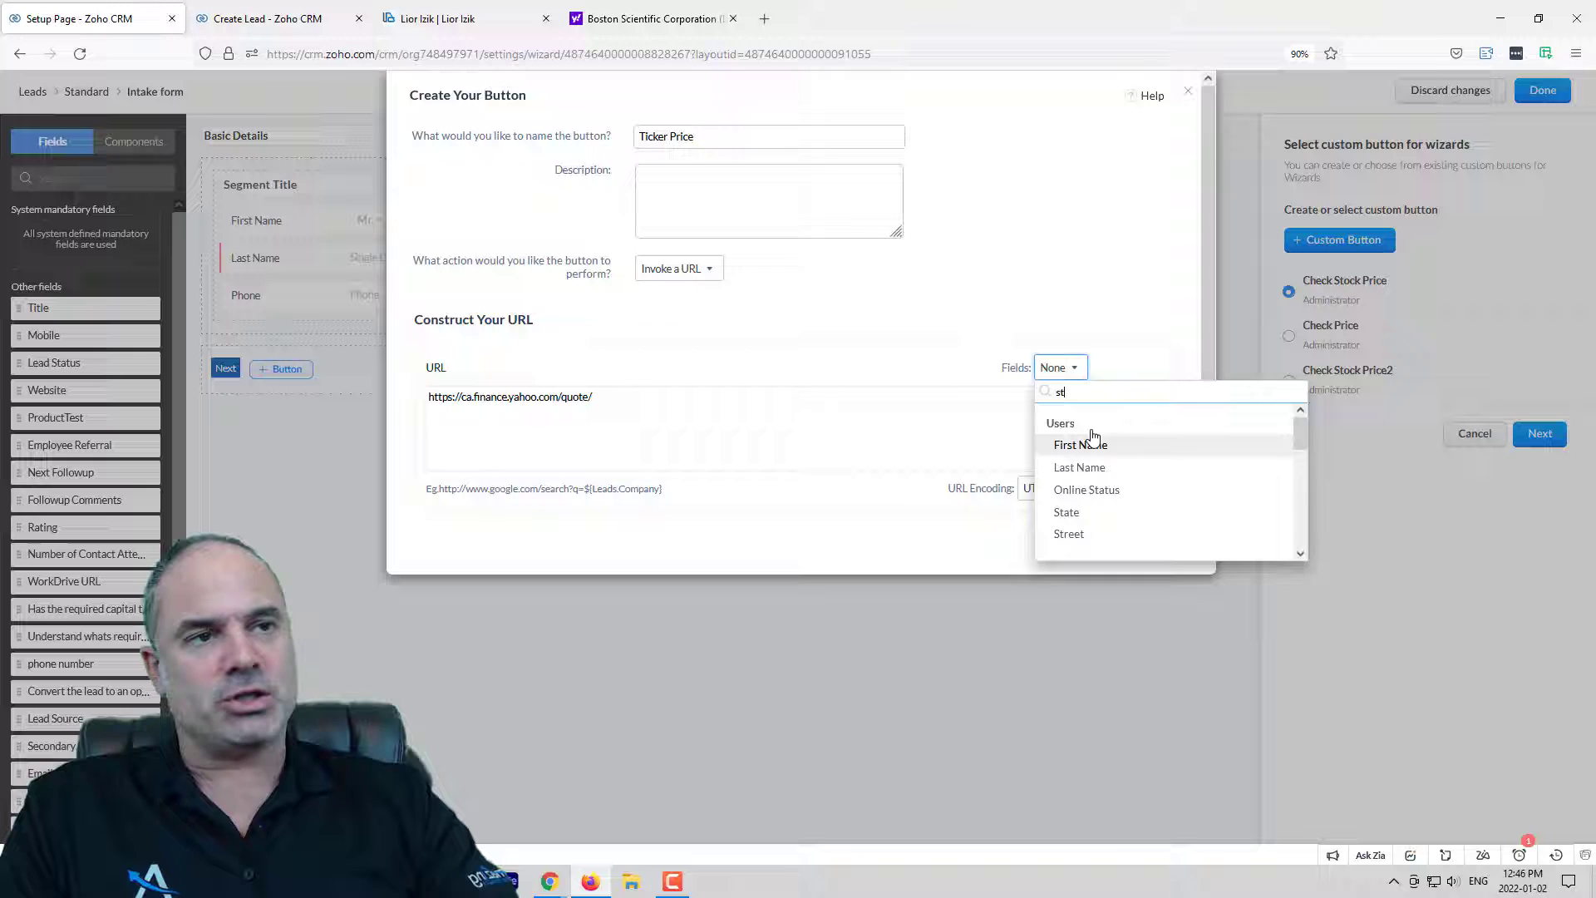
{"action": "left_click", "coordinate": [1092, 445]}
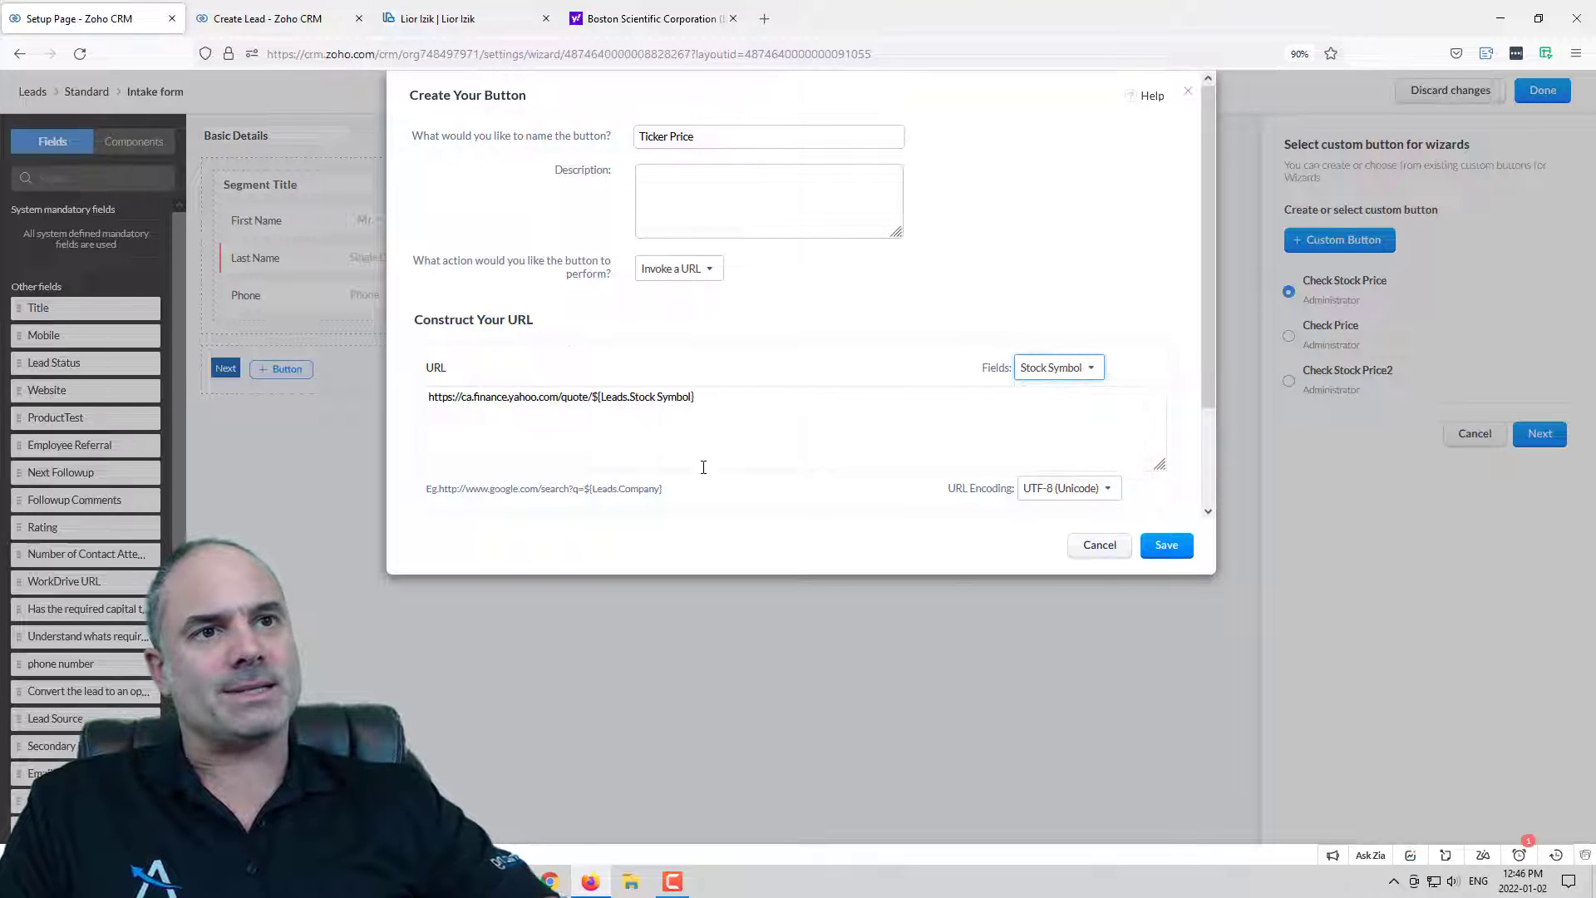
{"action": "left_click_drag", "start_coordinate": [735, 408], "coordinate": [425, 376]}
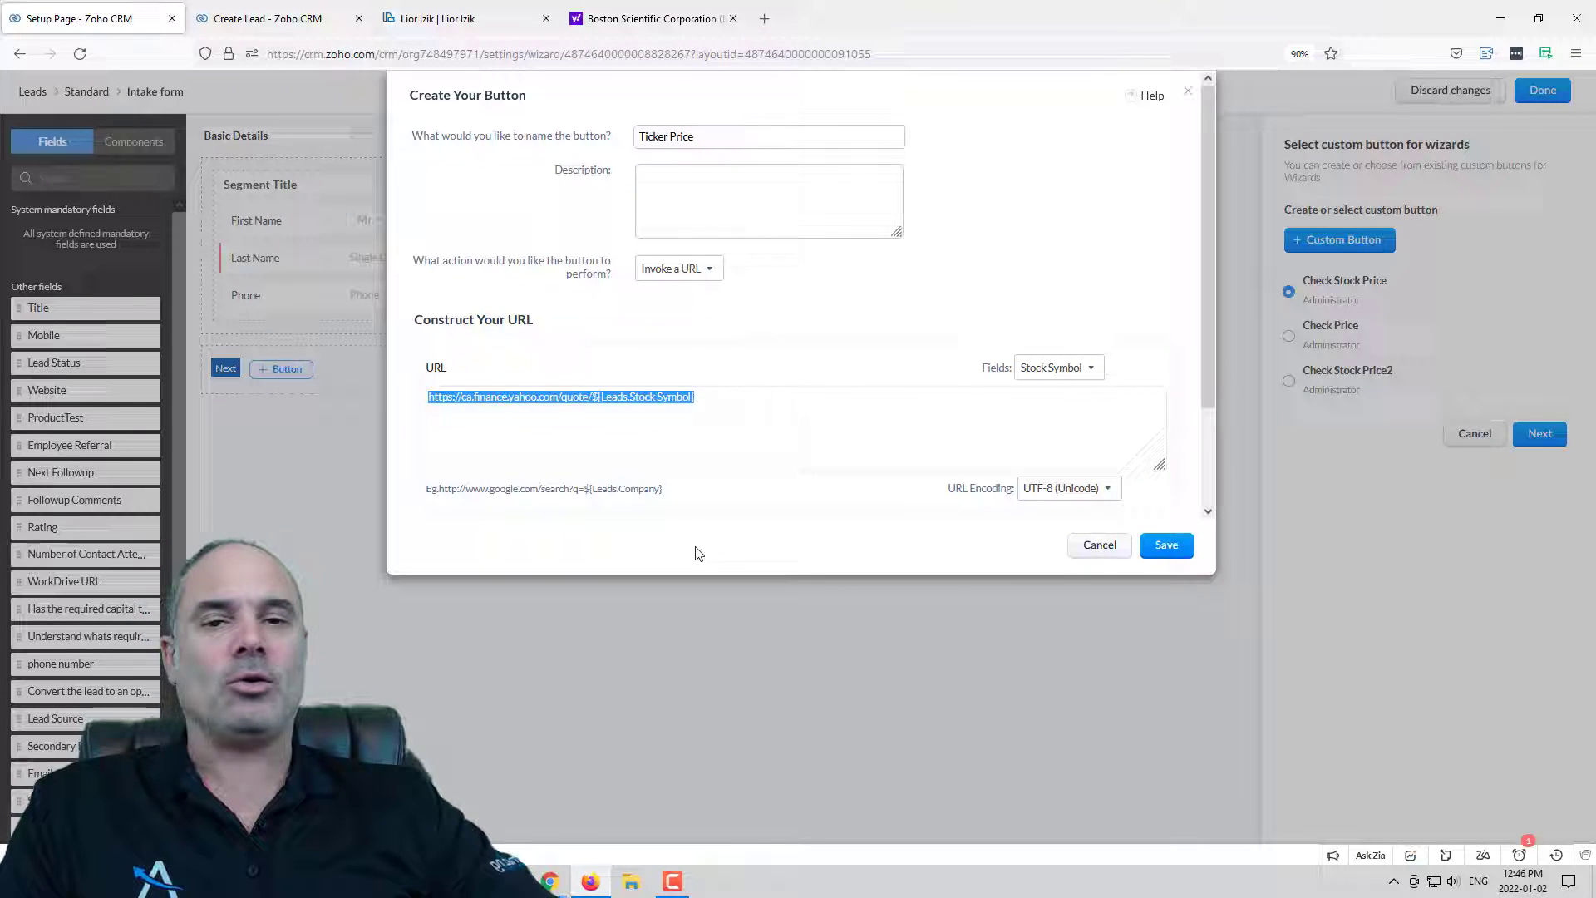
{"action": "left_click", "coordinate": [800, 424]}
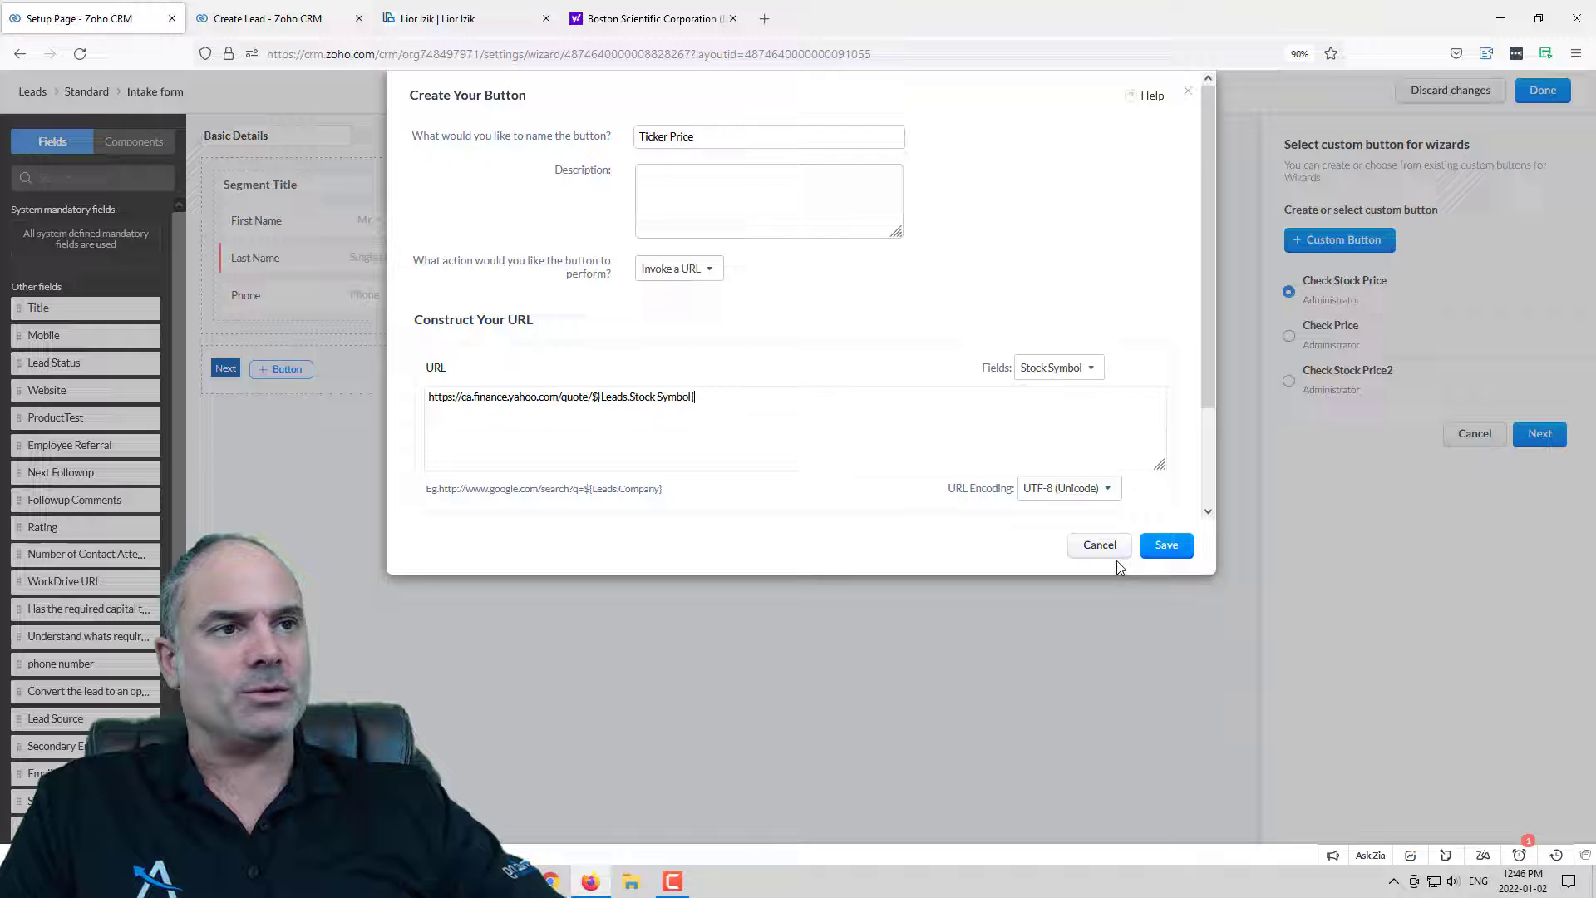
{"action": "left_click", "coordinate": [1165, 546]}
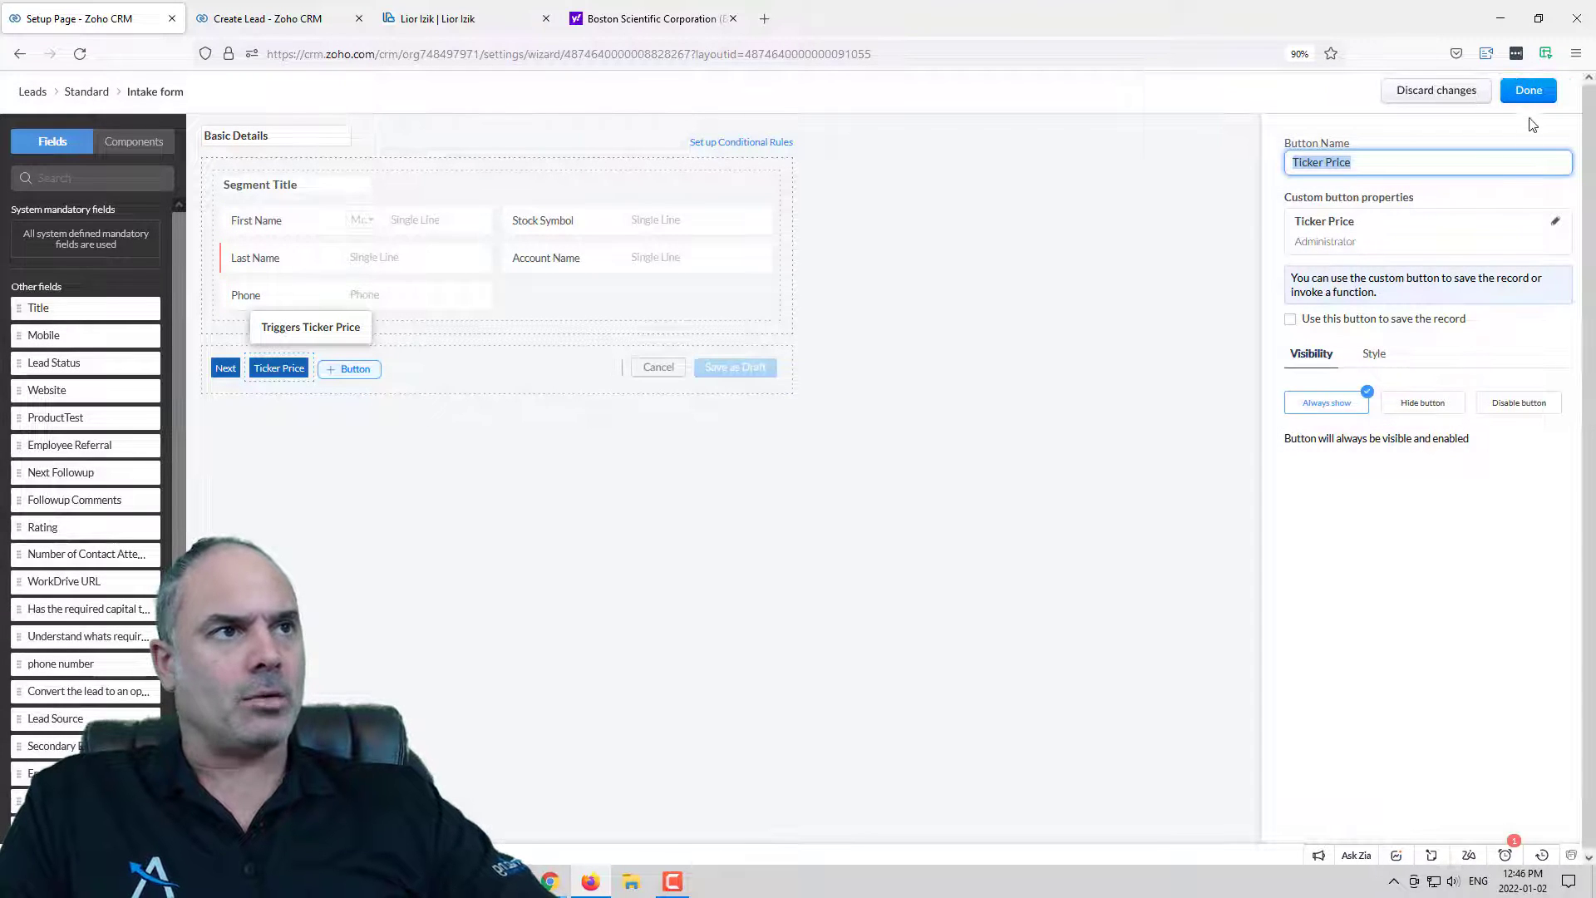
{"action": "left_click", "coordinate": [1529, 93]}
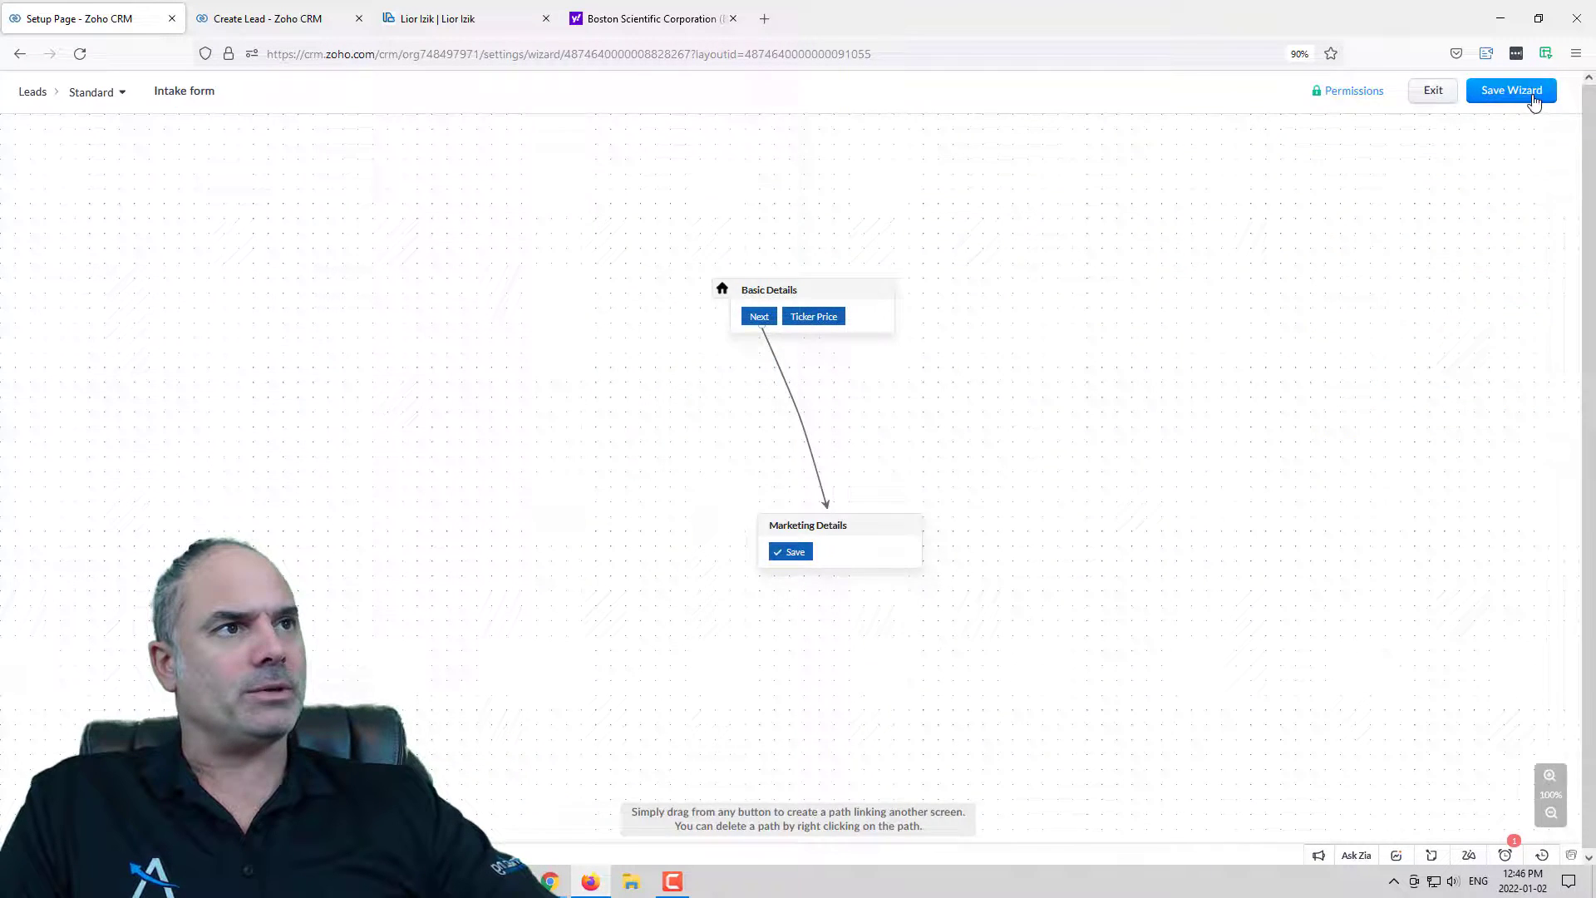
Save the wizard, reload the Create Lead form, and enter VOO as the Stock Symbol
{"action": "left_click", "coordinate": [1511, 92]}
{"action": "left_click", "coordinate": [249, 18]}
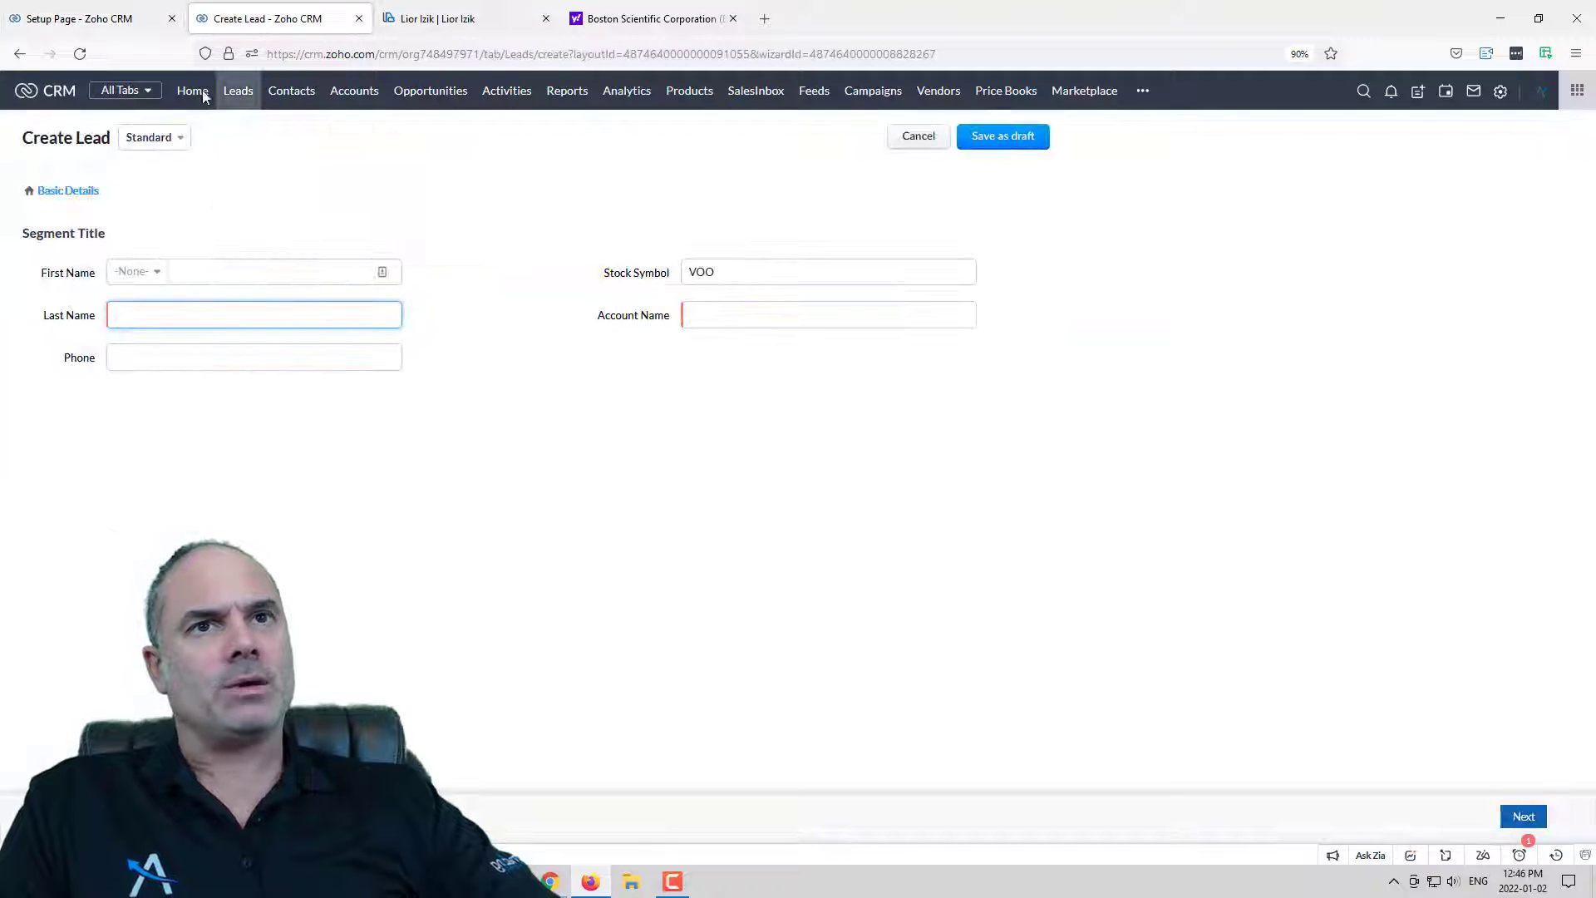
{"action": "left_click", "coordinate": [79, 51]}
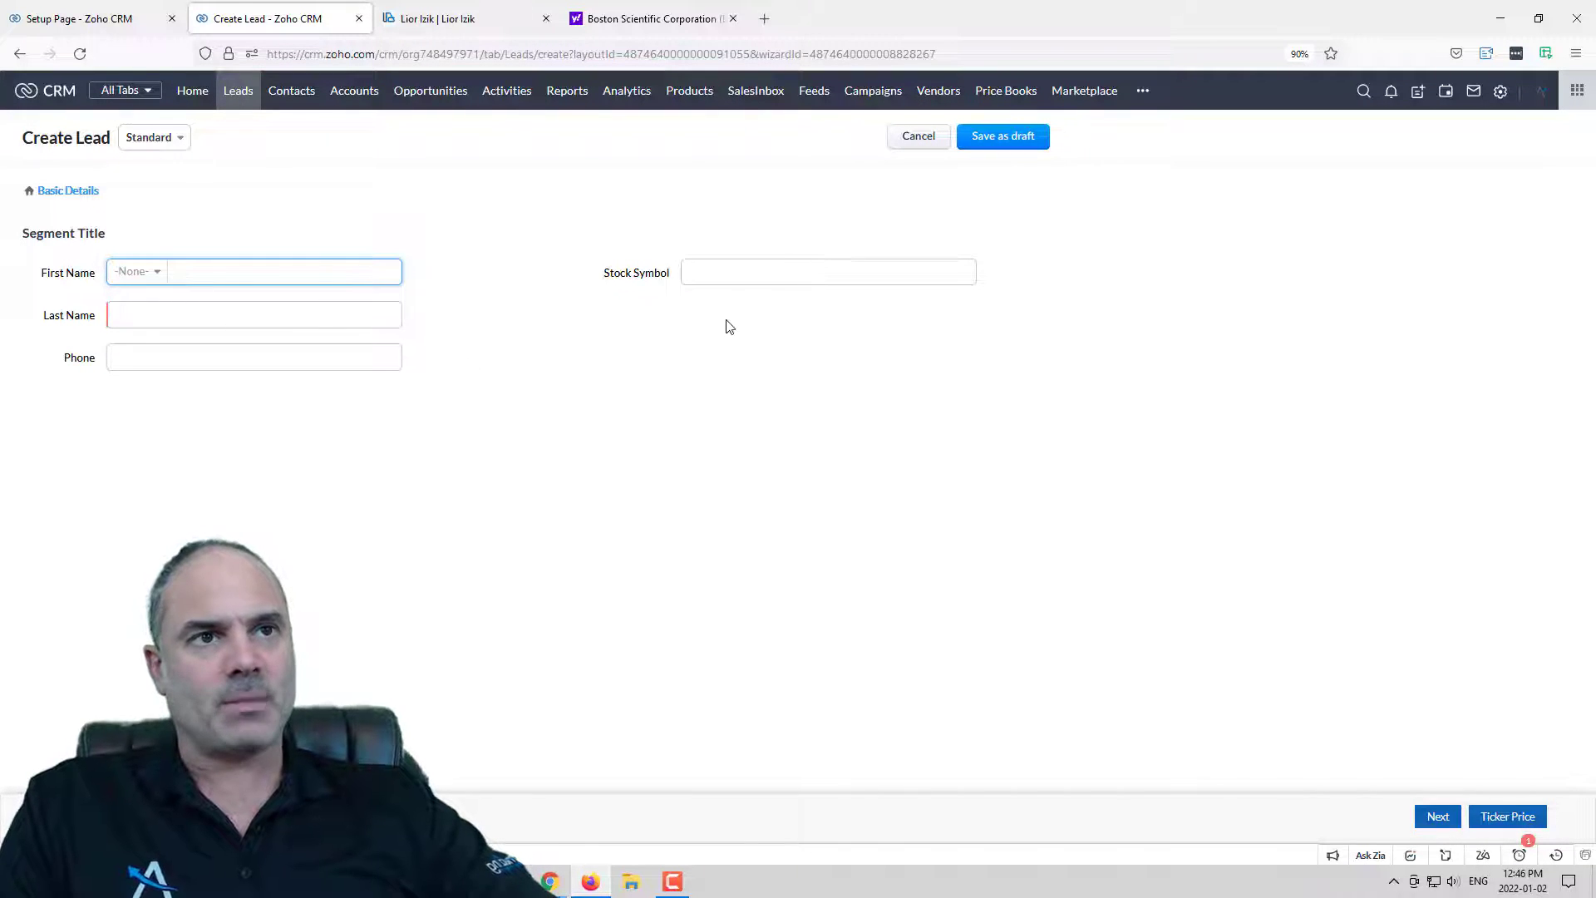
{"action": "left_click", "coordinate": [736, 268]}
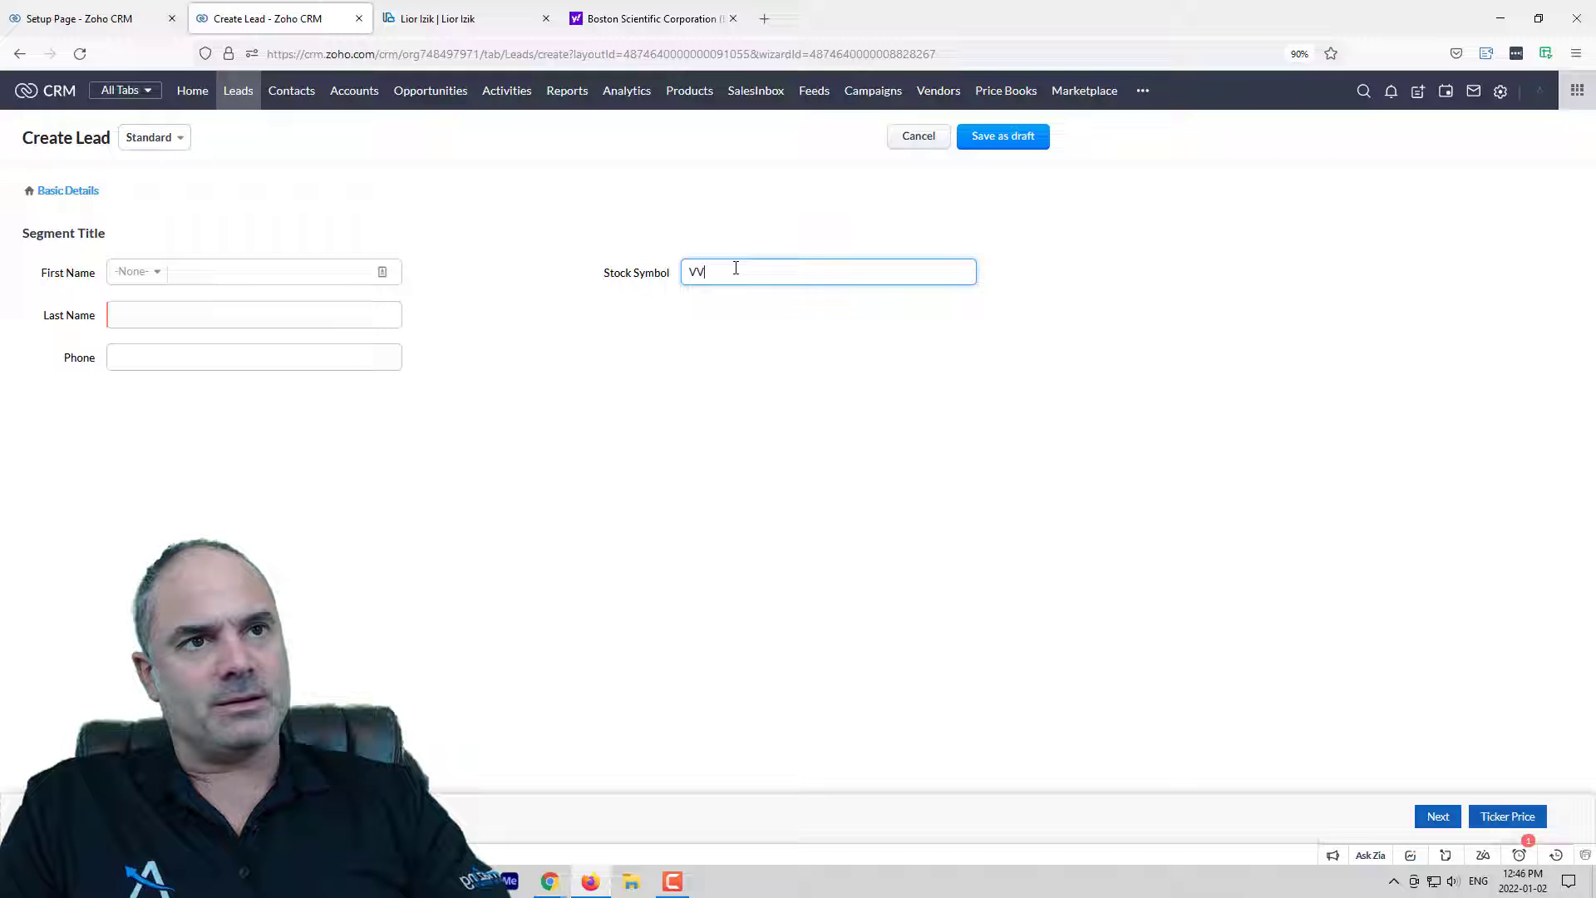
{"action": "key", "text": "Tab"}
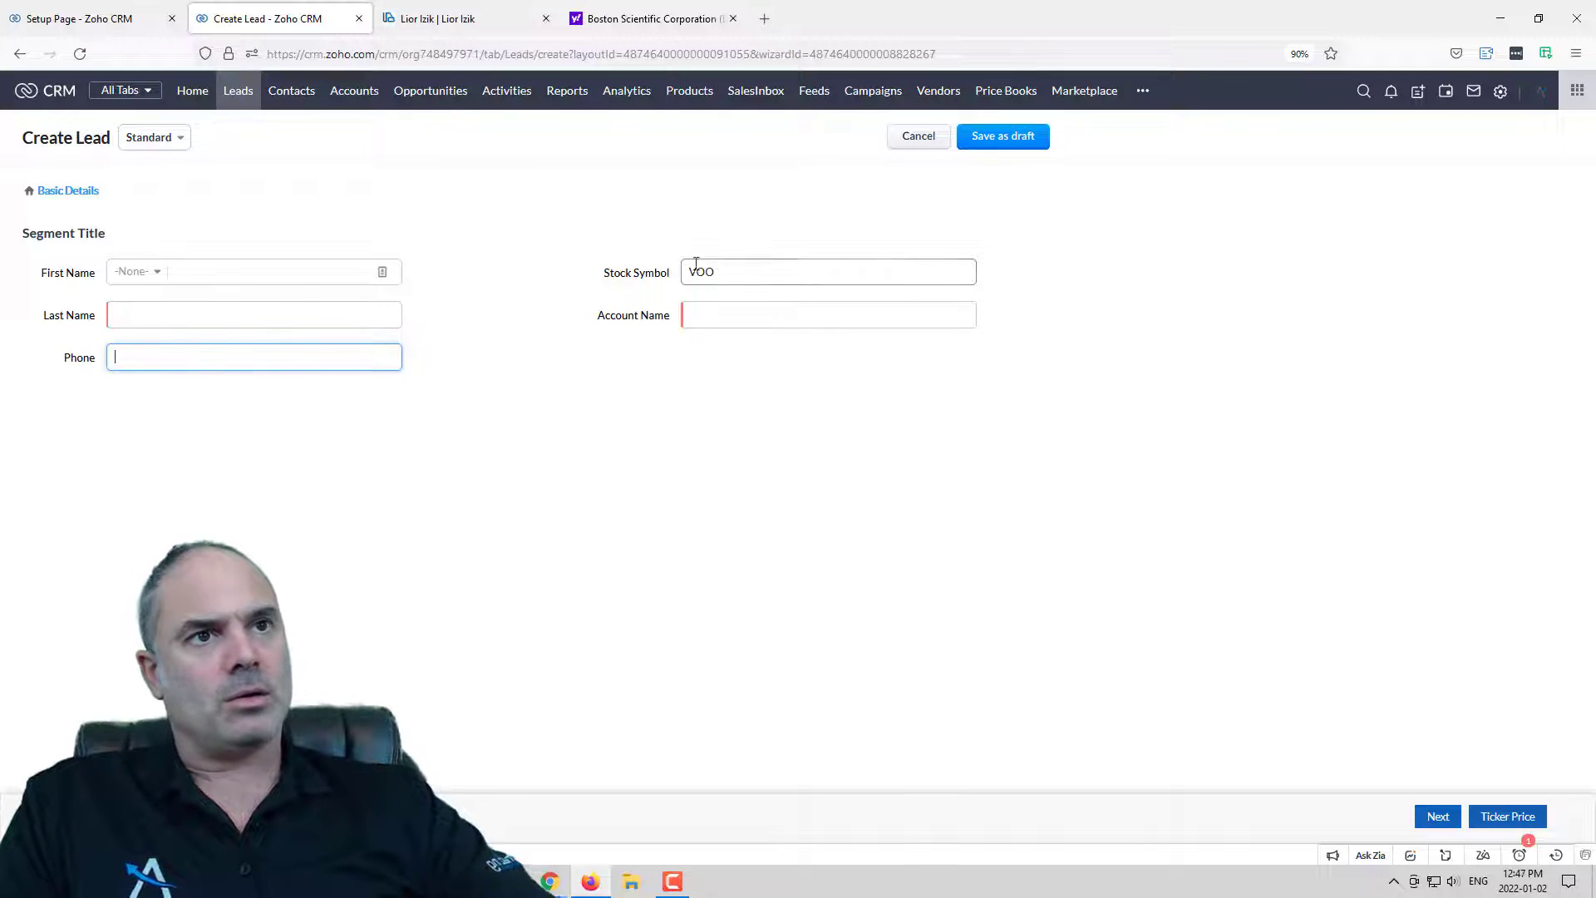
Open the Yahoo Finance VOO quote page from the Ticker Price button and review the fund name
{"action": "left_click", "coordinate": [1513, 817]}
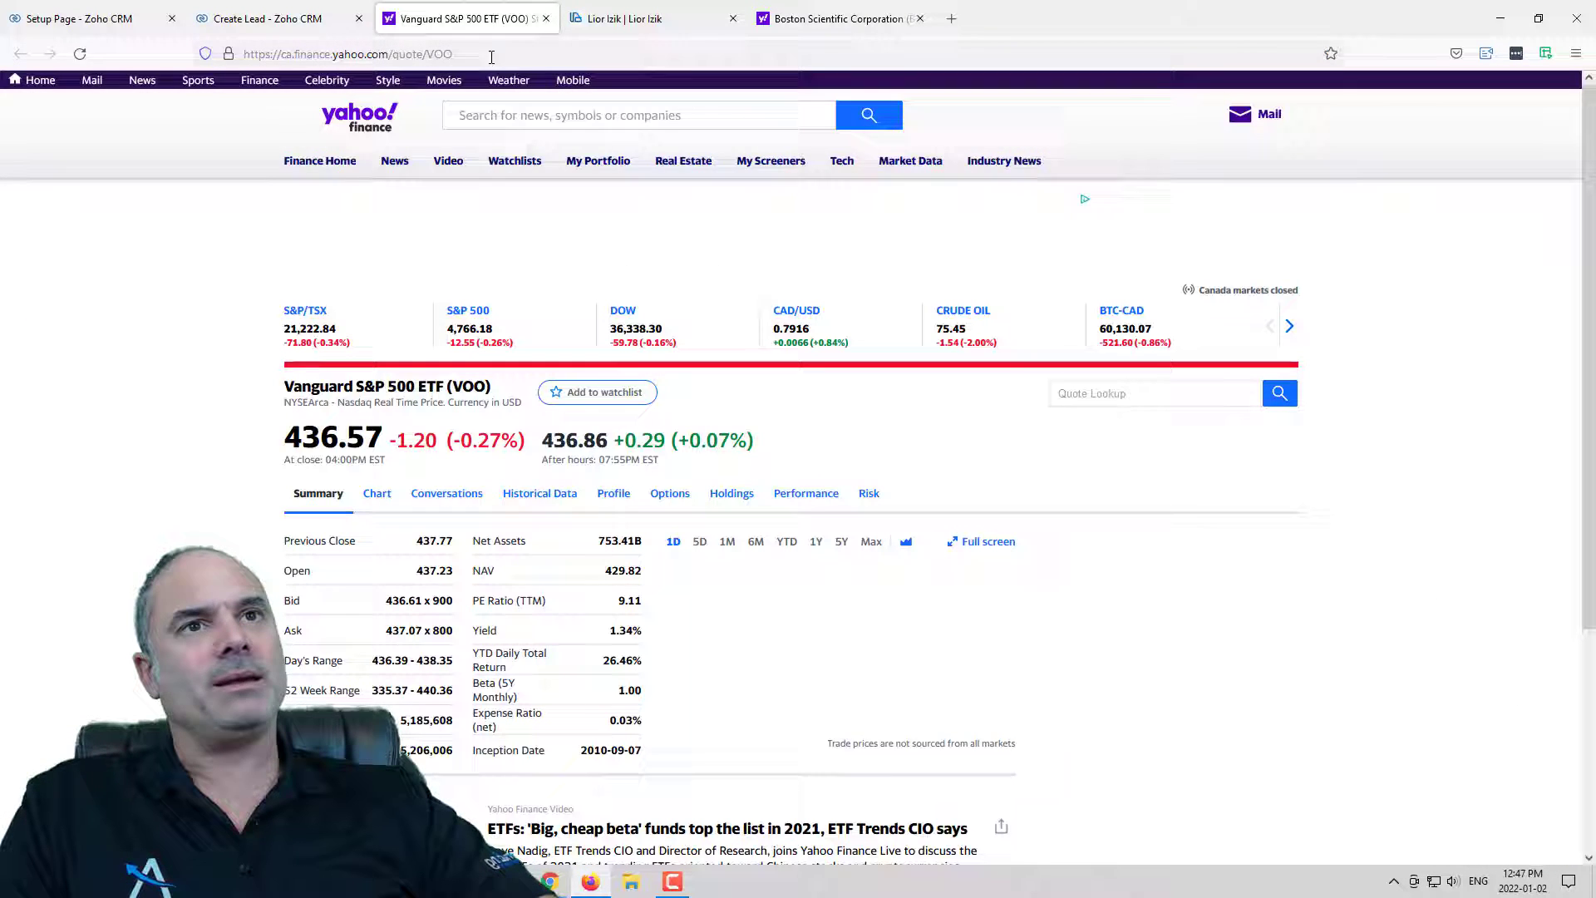
{"action": "key", "text": "ctrl+l"}
{"action": "left_click", "coordinate": [110, 363]}
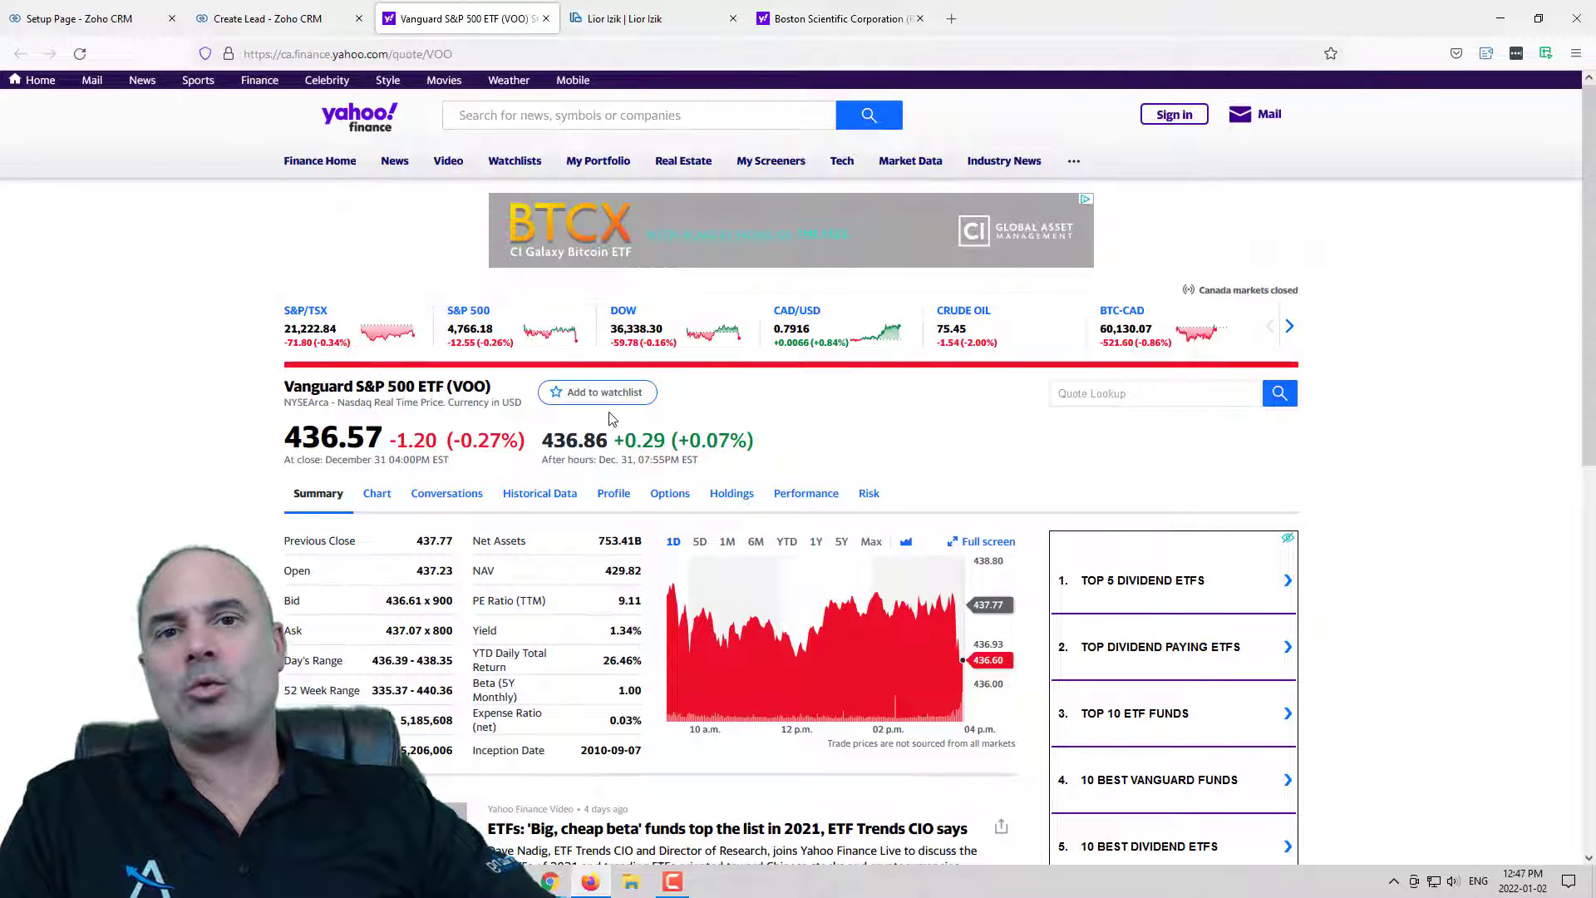
{"action": "left_click_drag", "start_coordinate": [338, 385], "coordinate": [492, 387]}
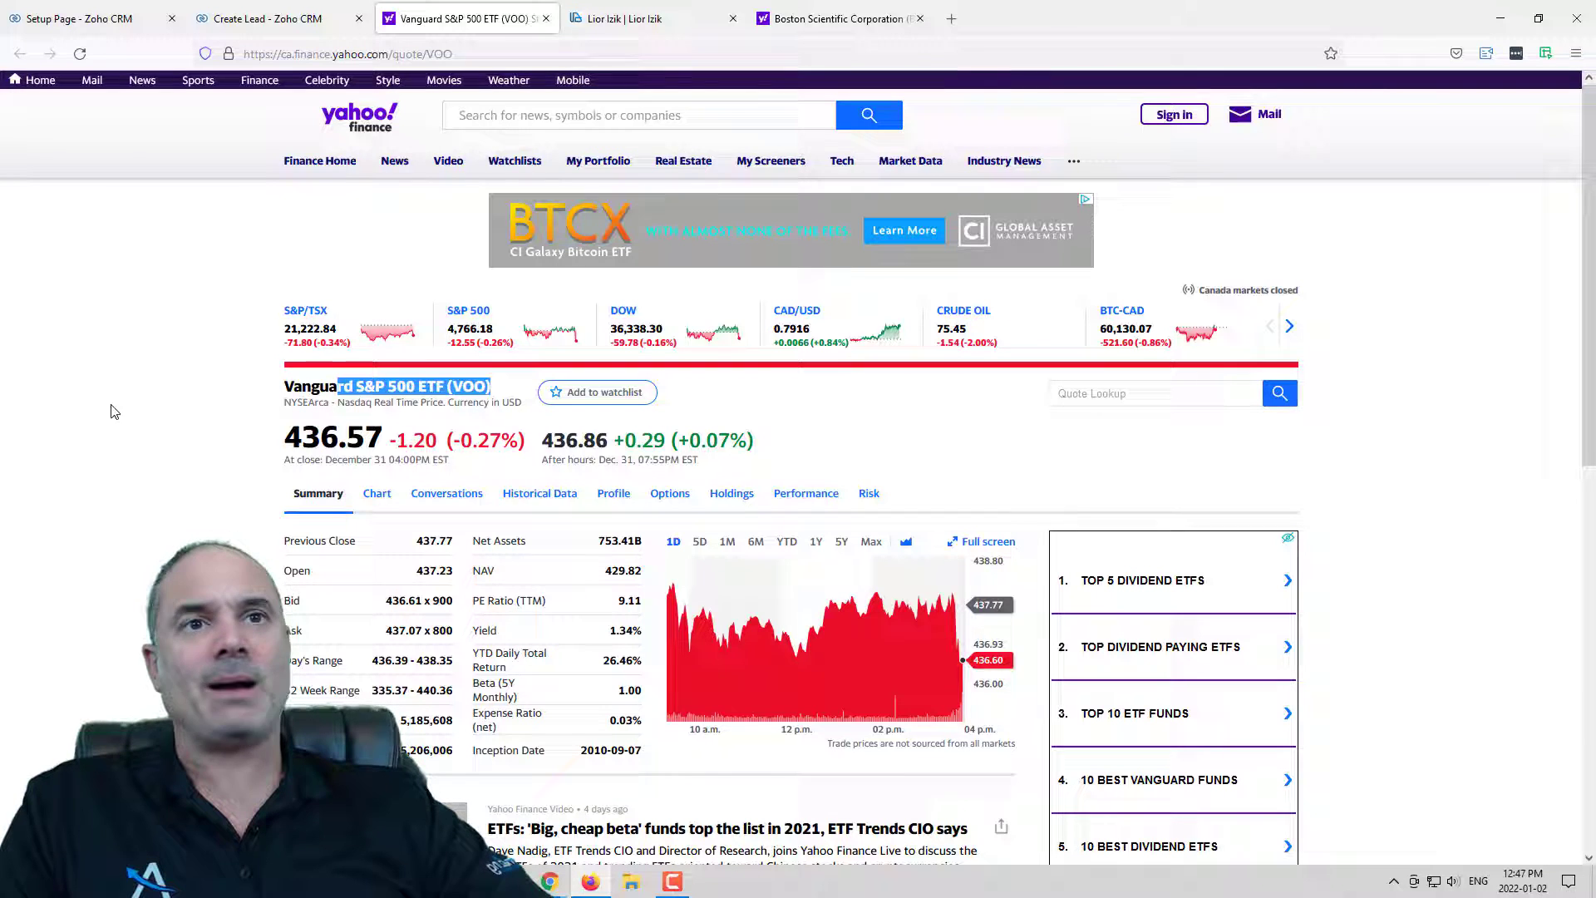
{"action": "left_click", "coordinate": [198, 391]}
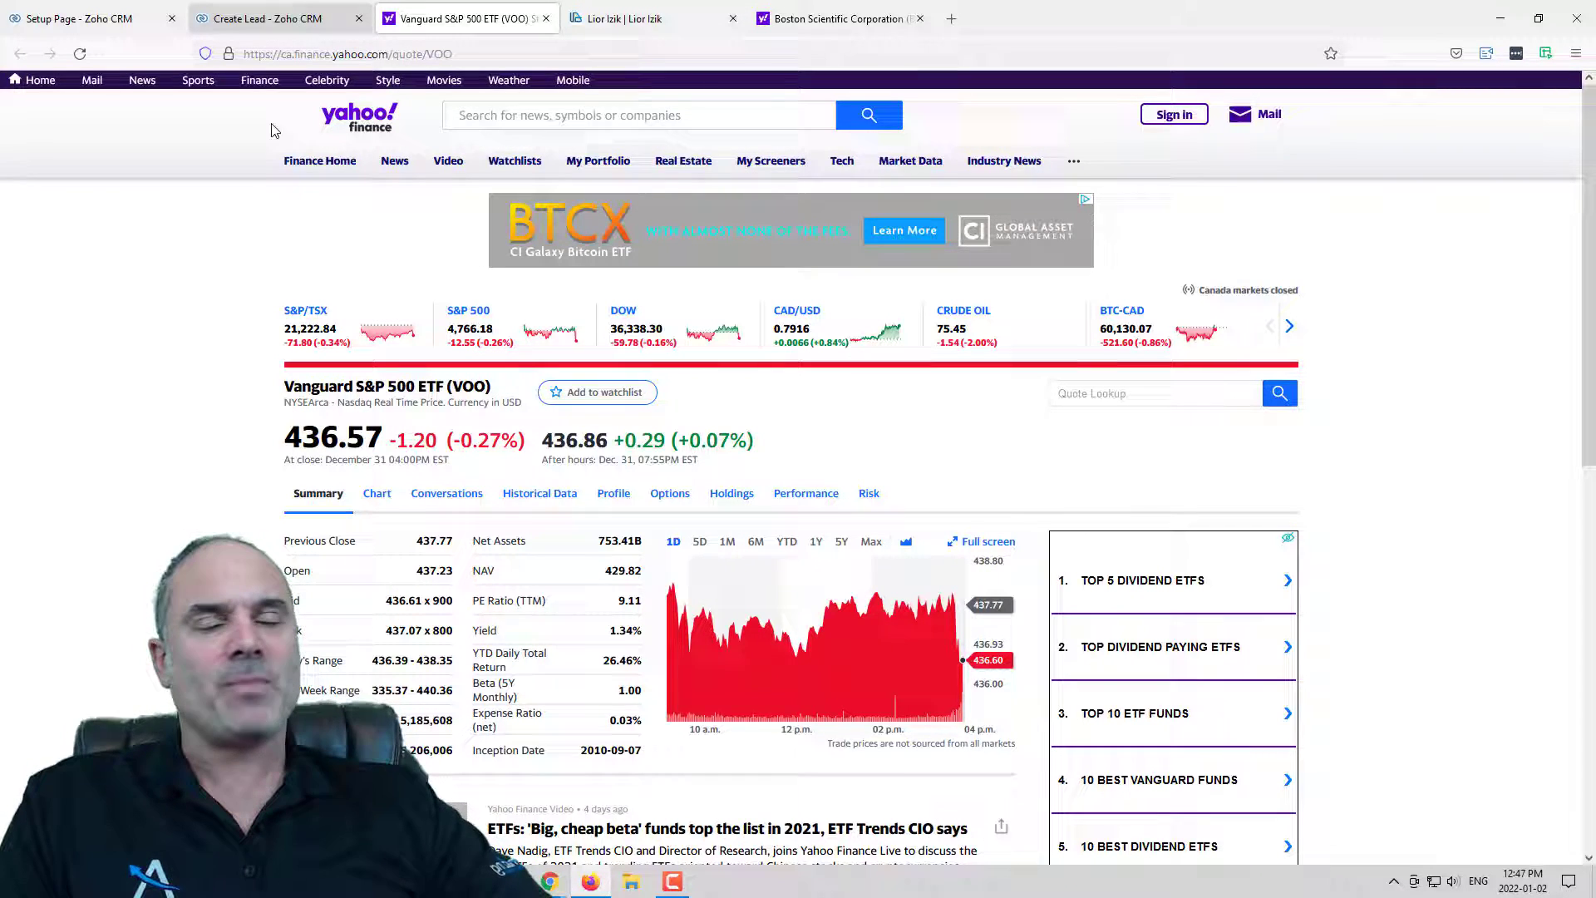
Reopen the Intake form's Basic Details screen editor with the Components list, briefly checking Create Lead
{"action": "left_click", "coordinate": [124, 20]}
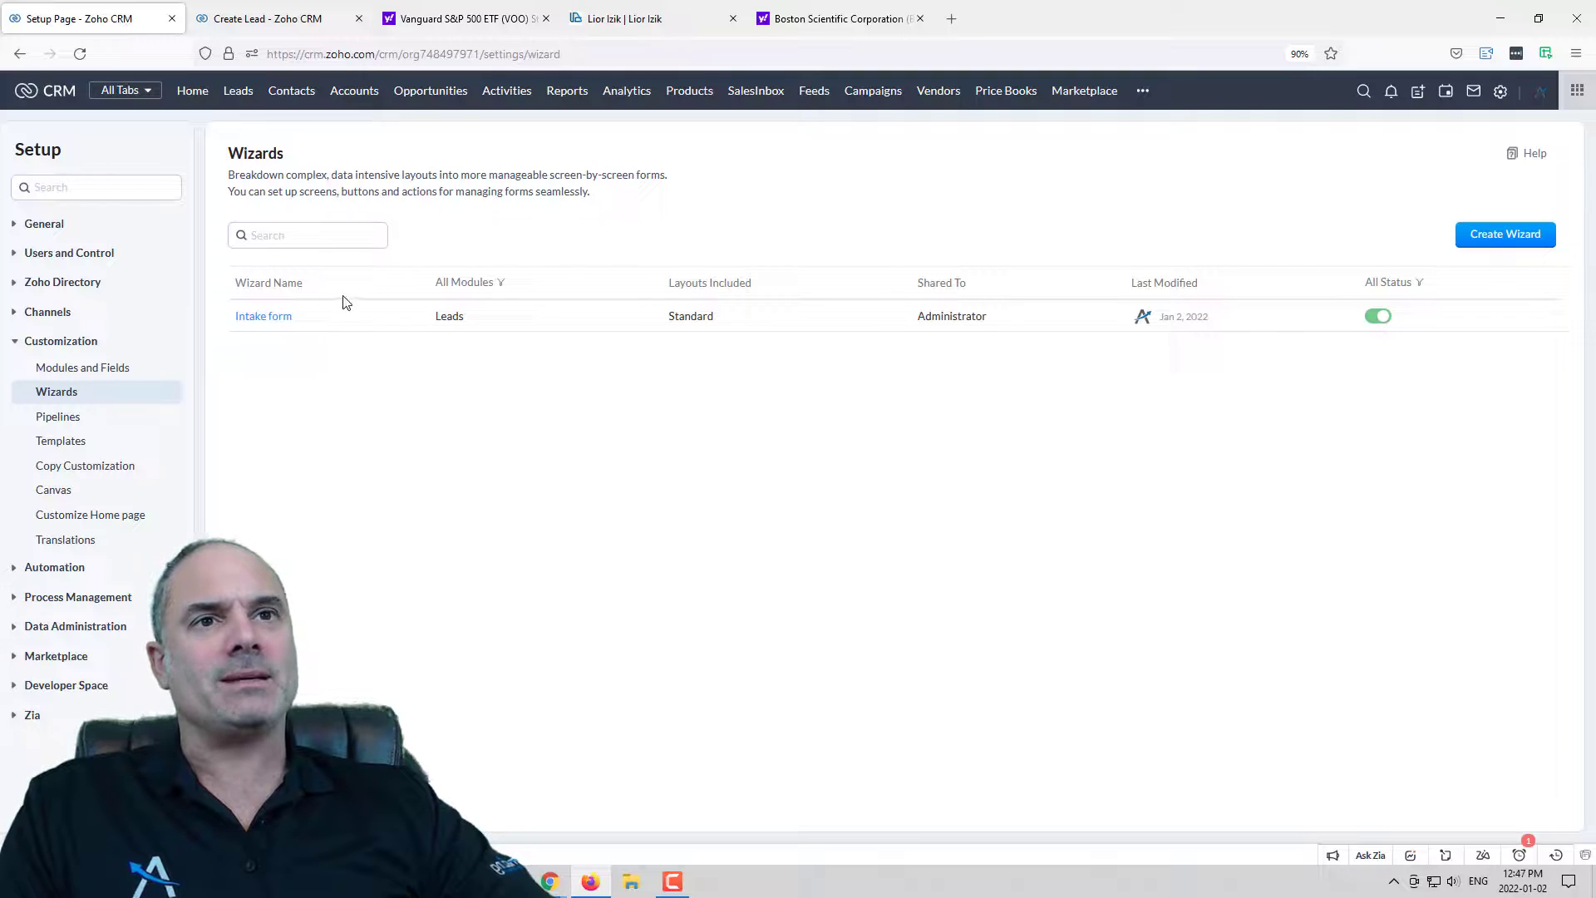
{"action": "left_click", "coordinate": [285, 316]}
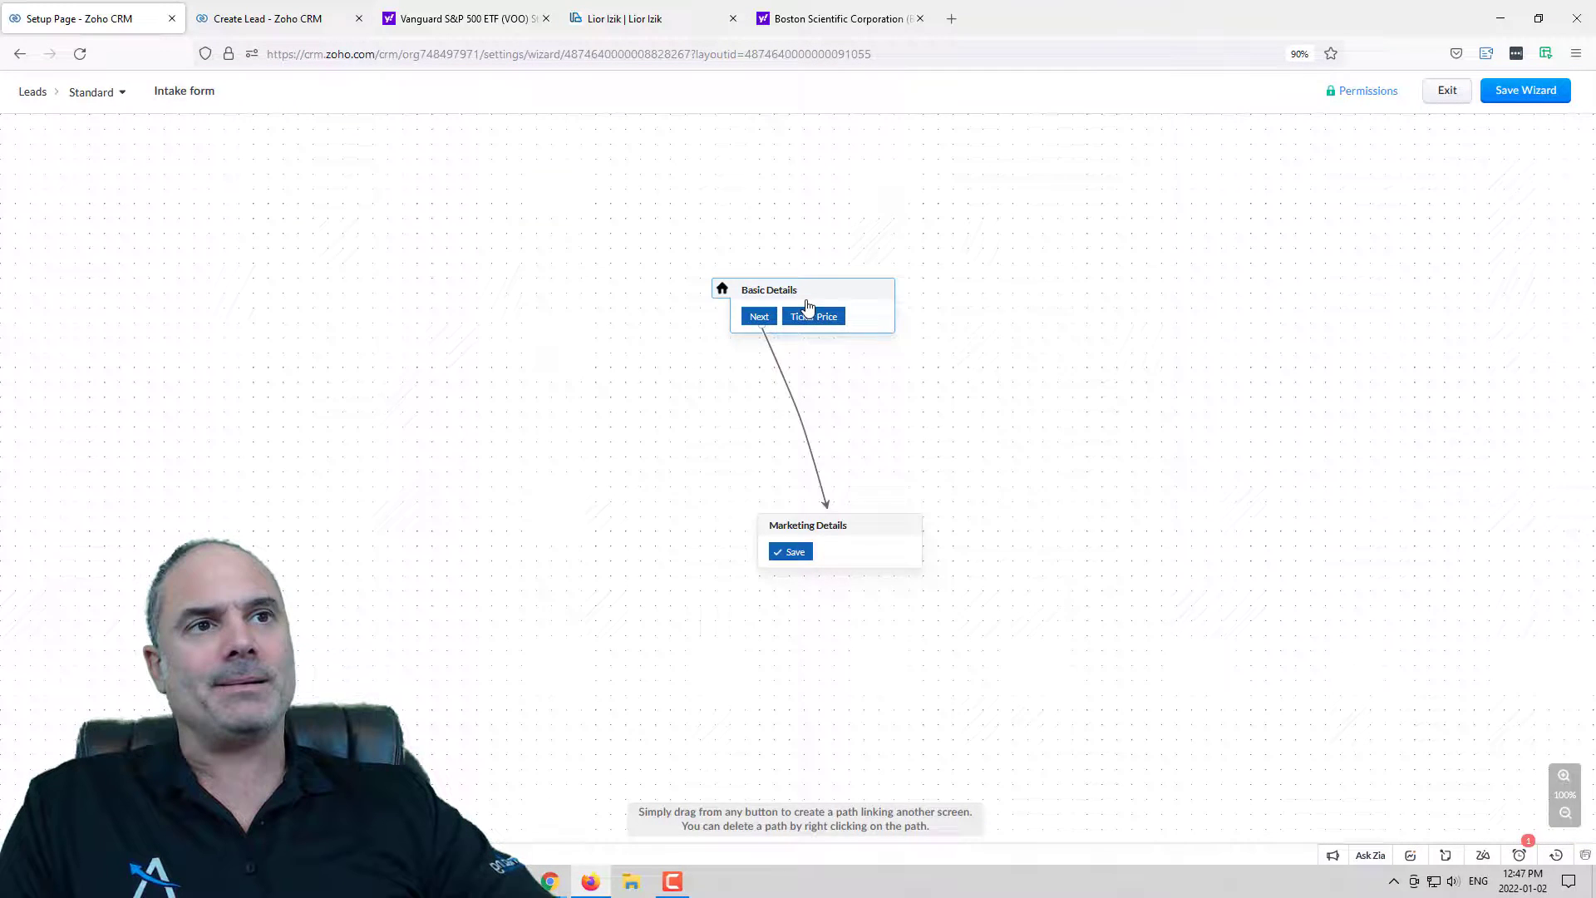
{"action": "left_click", "coordinate": [801, 315]}
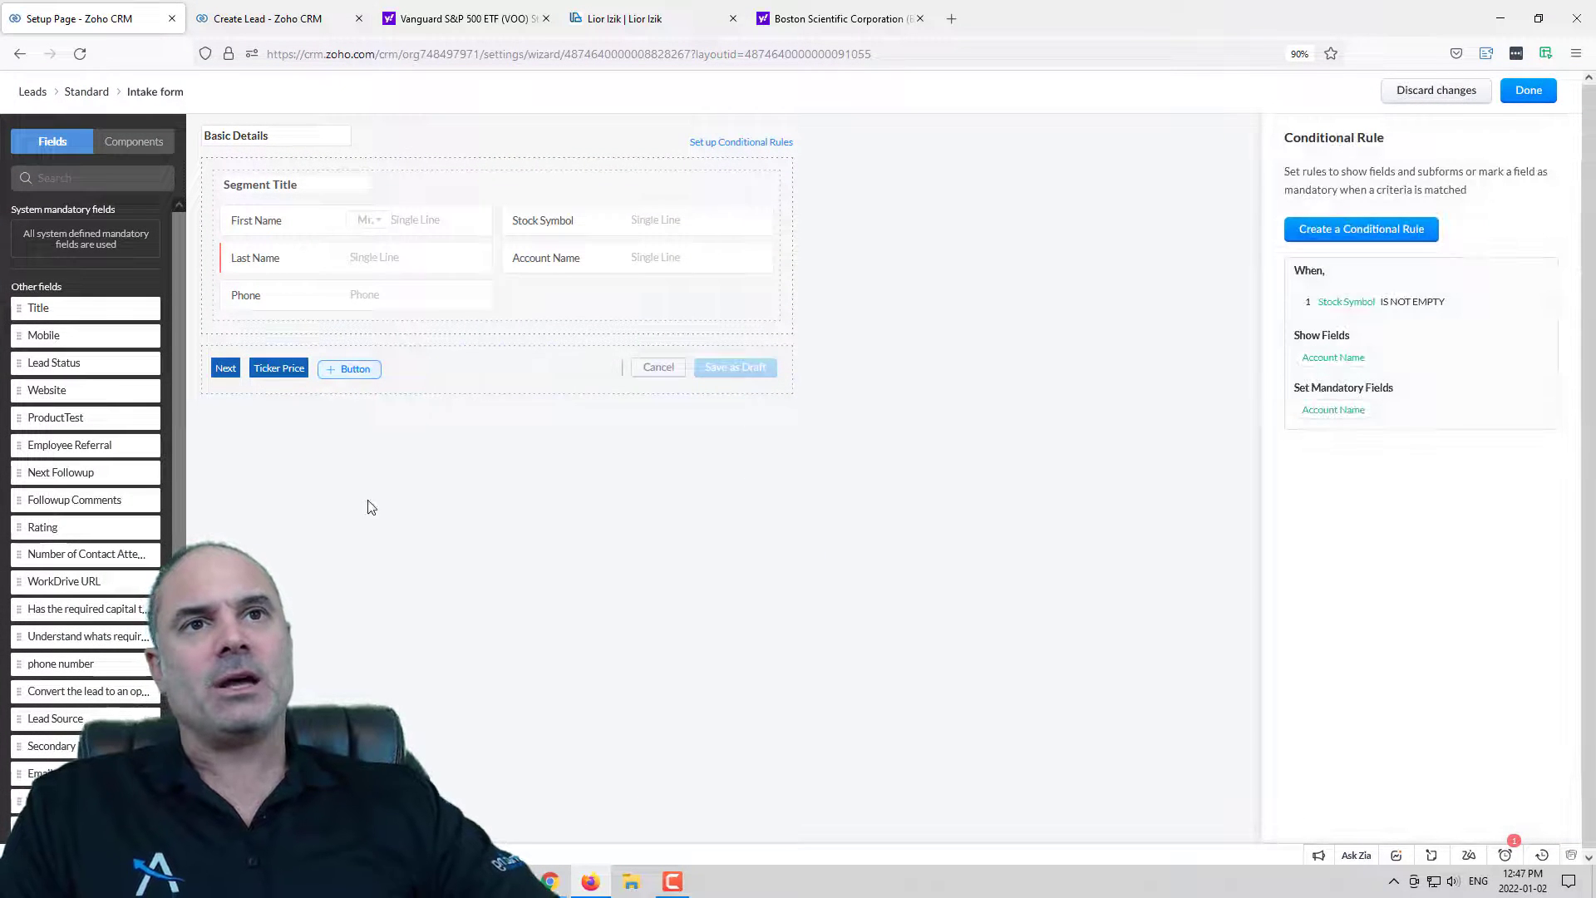
{"action": "left_click", "coordinate": [135, 143]}
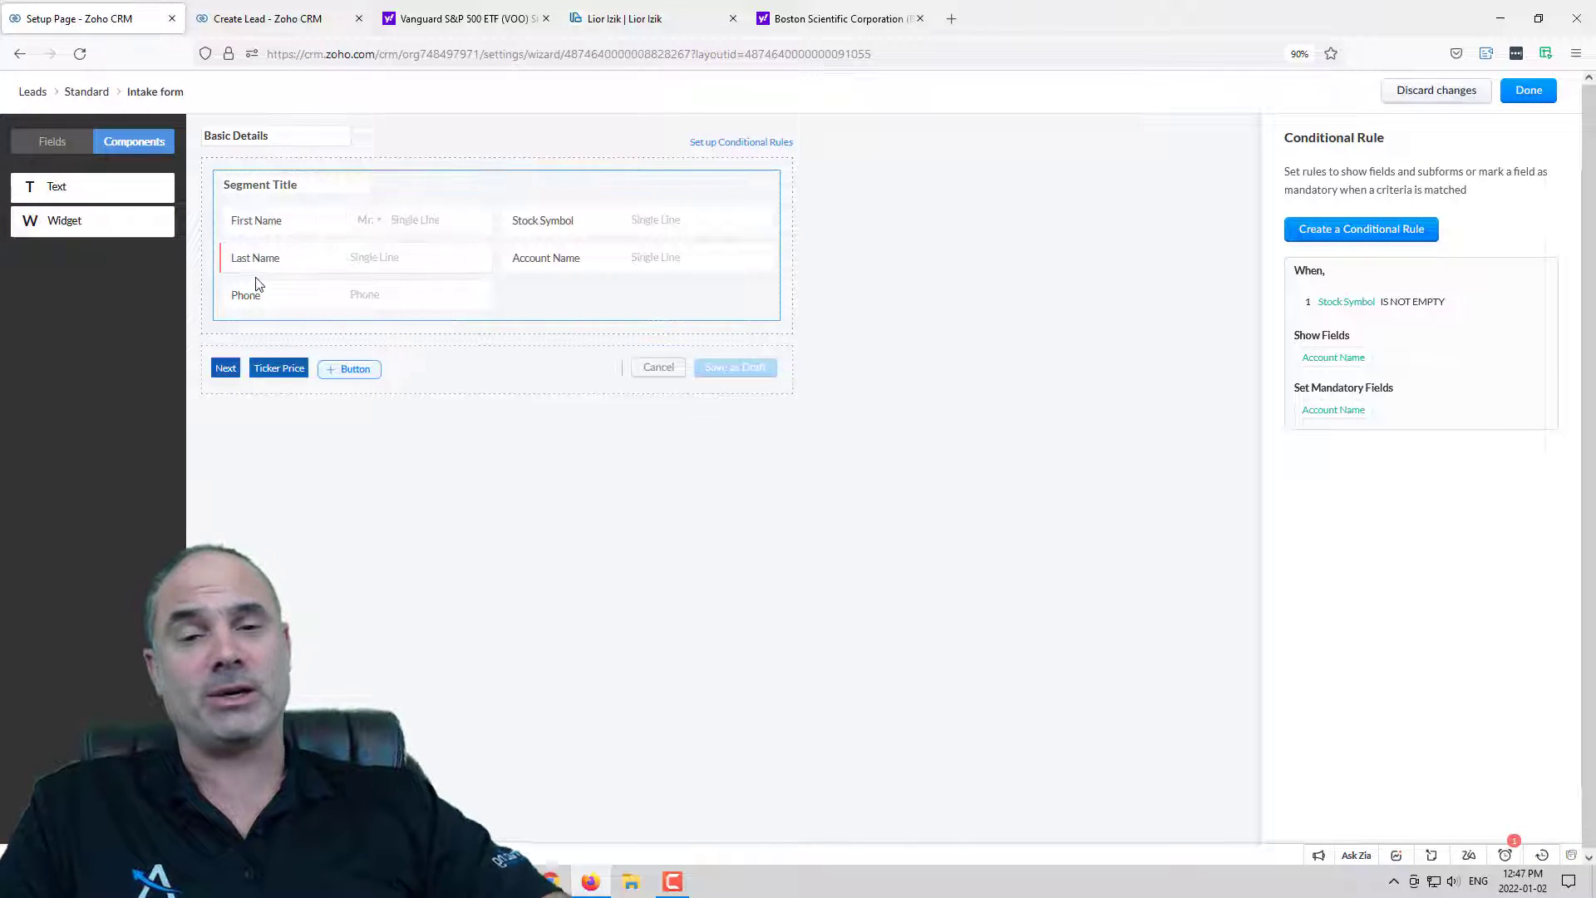
{"action": "left_click", "coordinate": [266, 18]}
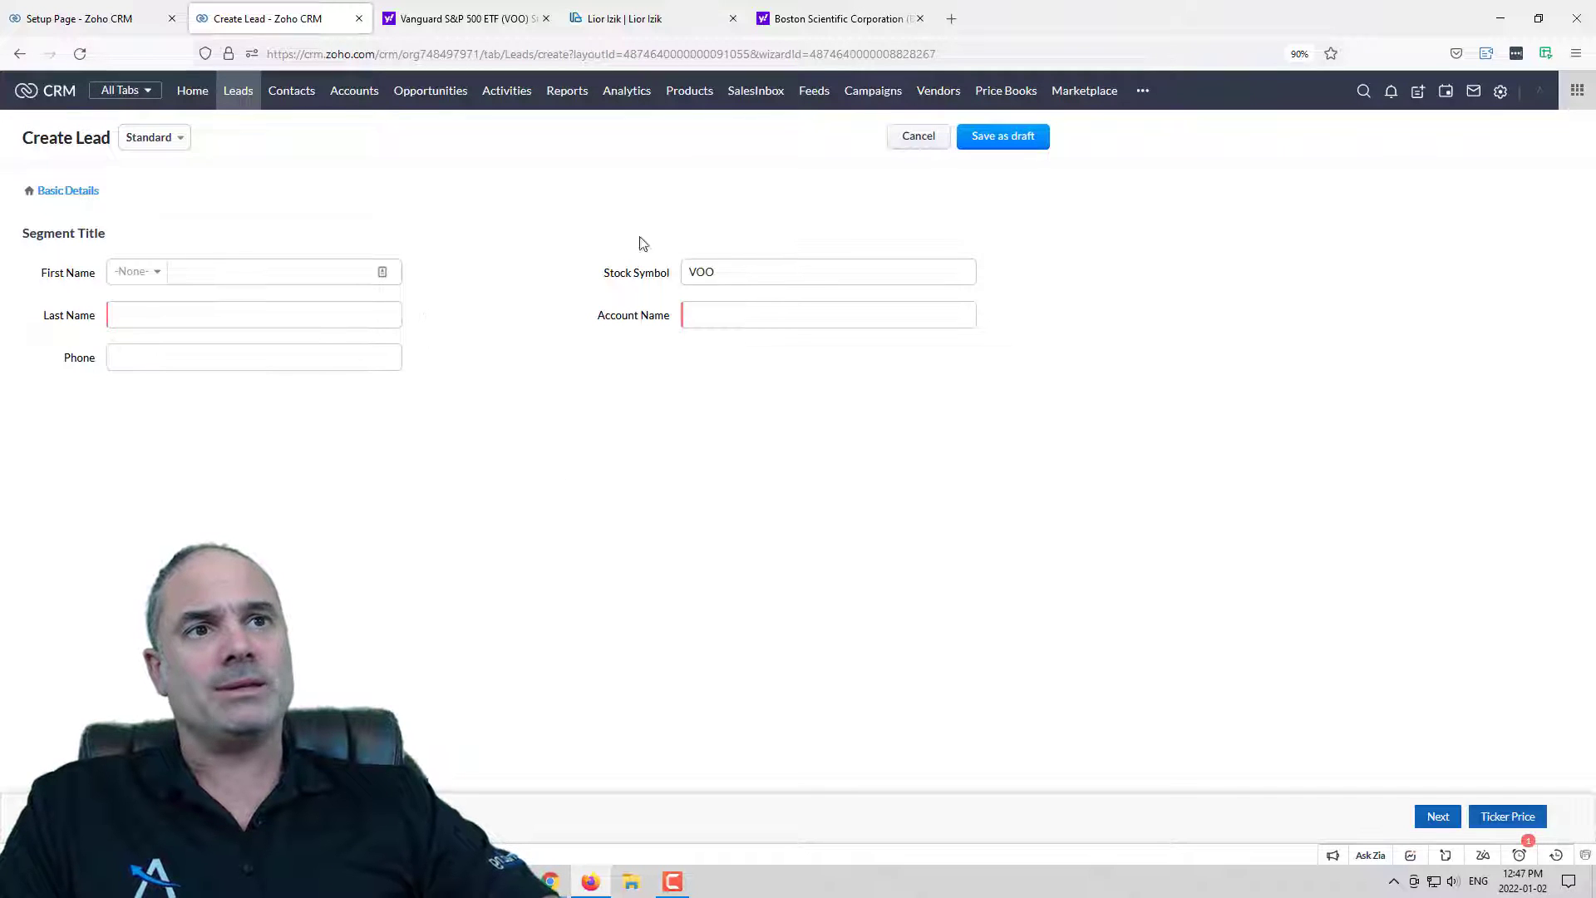
{"action": "left_click", "coordinate": [135, 16]}
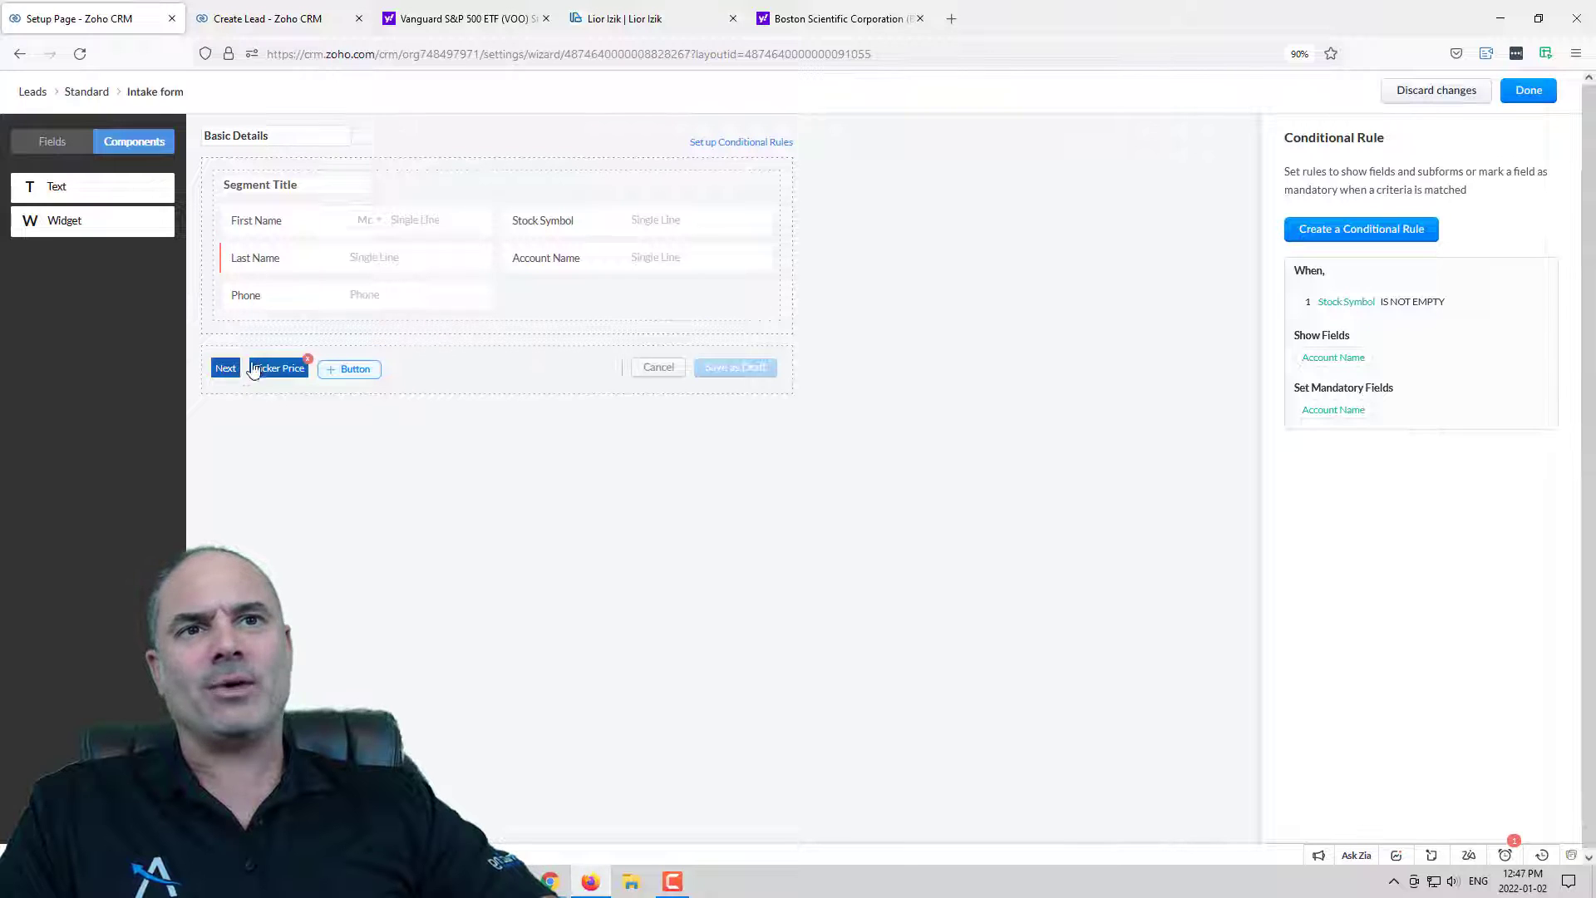
Set the Next button's visibility to Hide button
{"action": "left_click", "coordinate": [227, 369]}
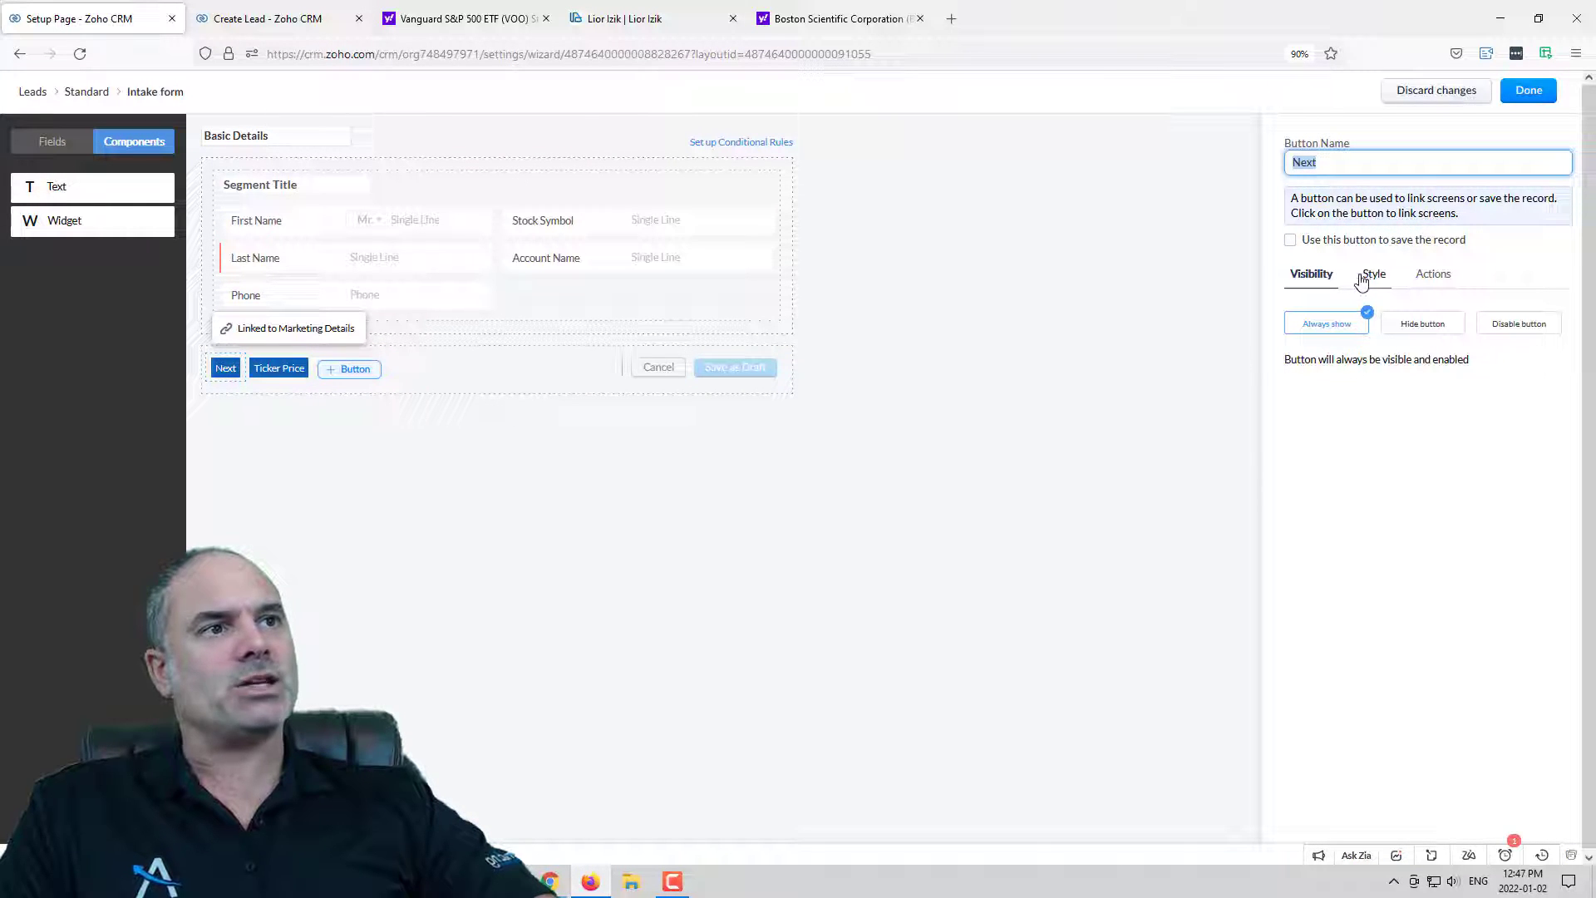
{"action": "left_click", "coordinate": [1403, 332]}
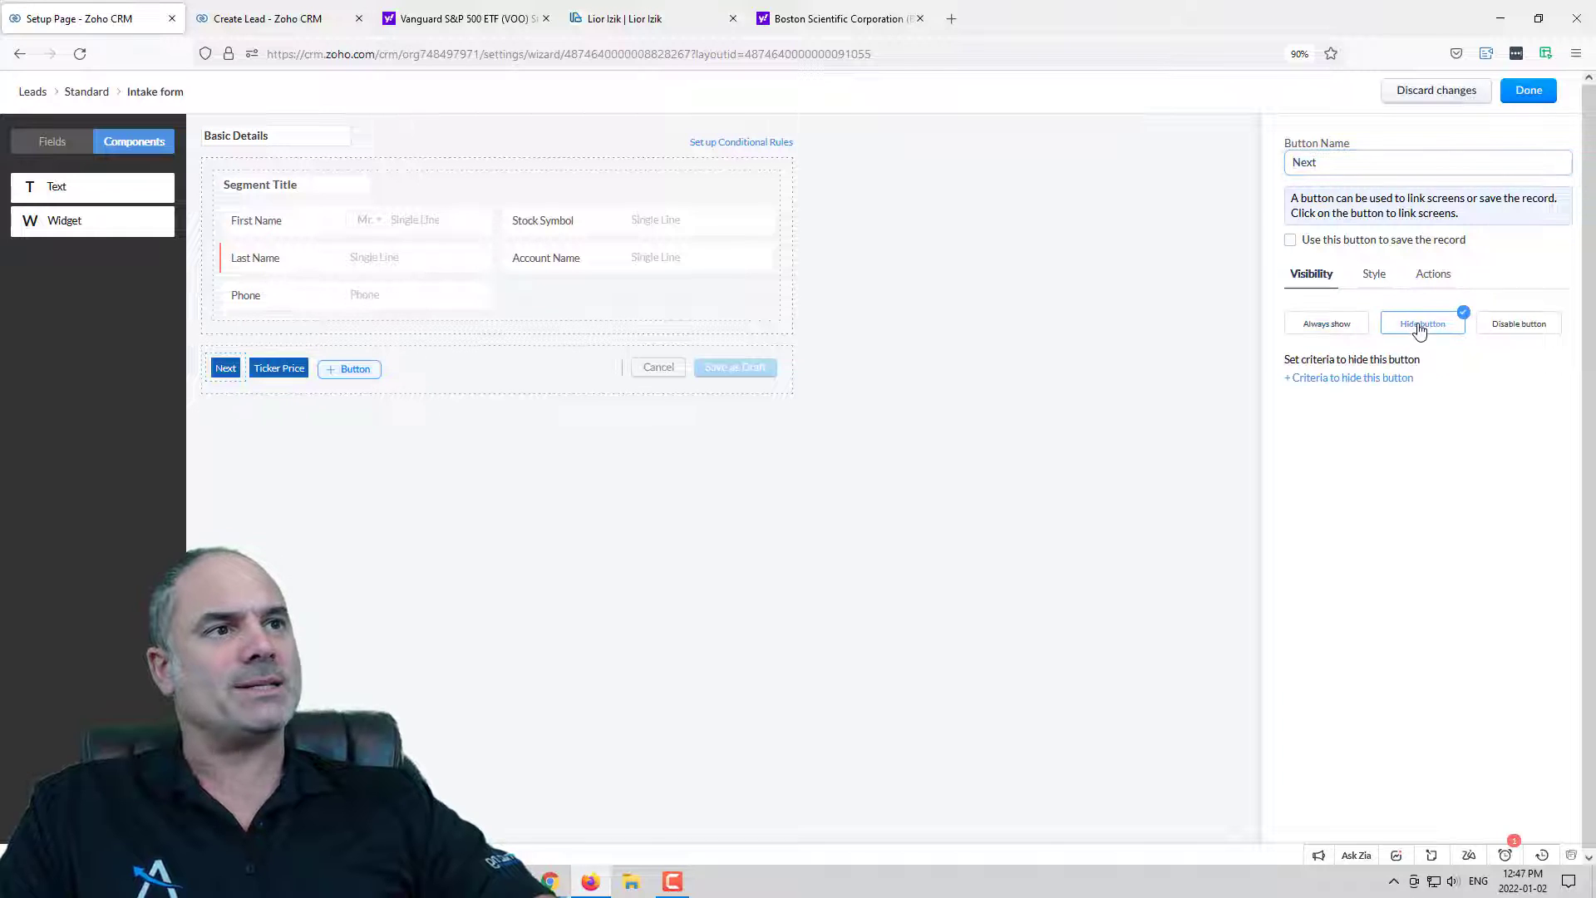
{"action": "left_click", "coordinate": [1511, 323]}
{"action": "left_click", "coordinate": [1334, 325]}
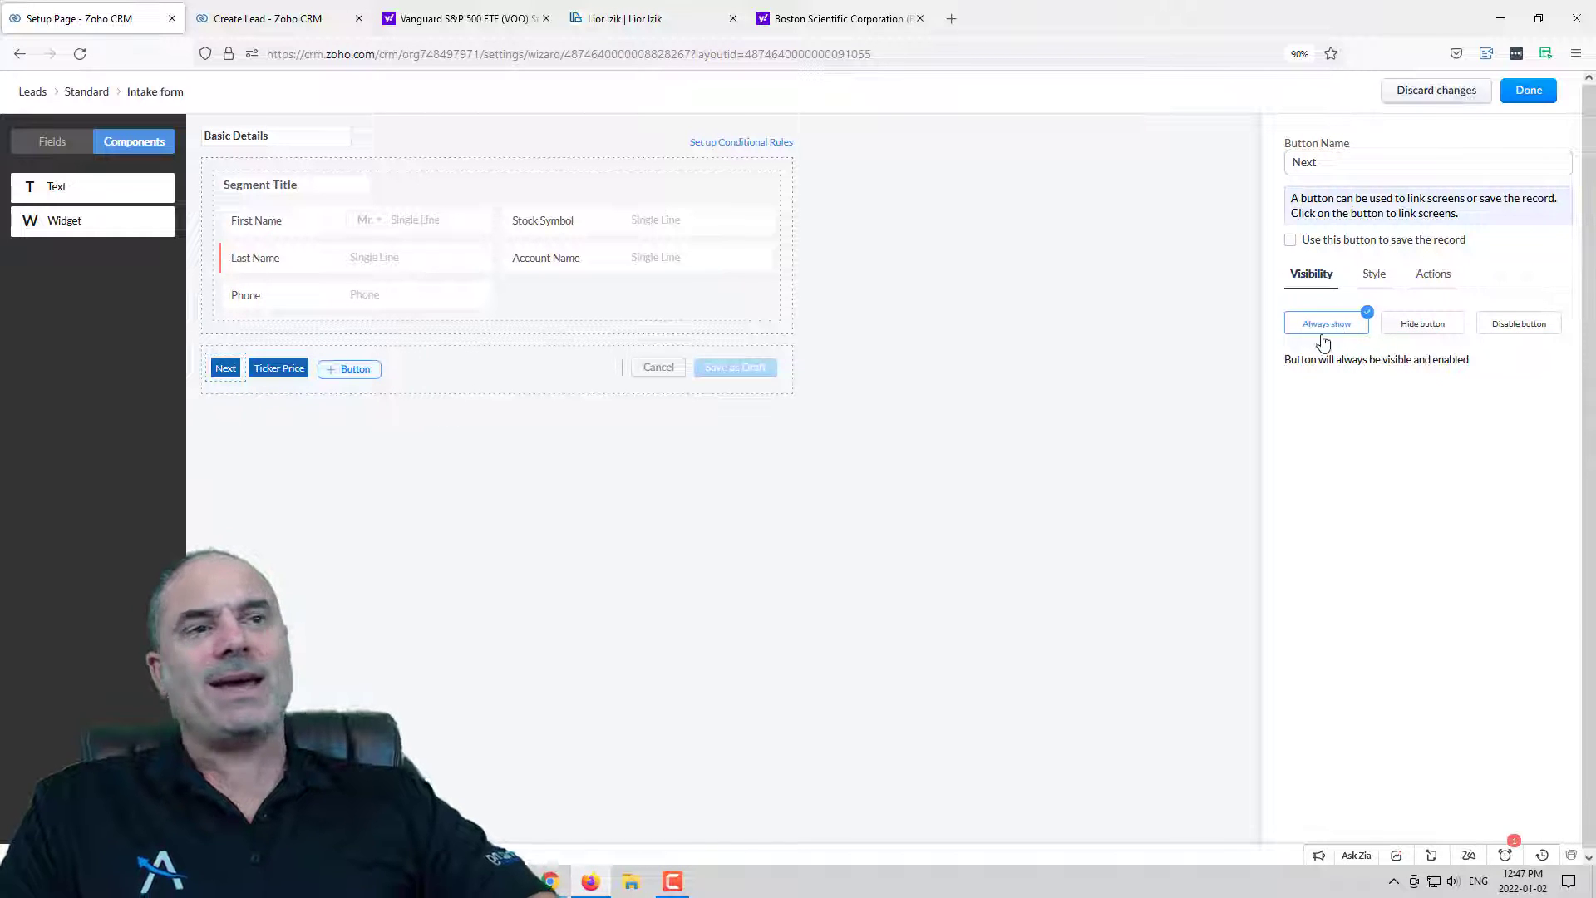
{"action": "left_click", "coordinate": [1422, 328]}
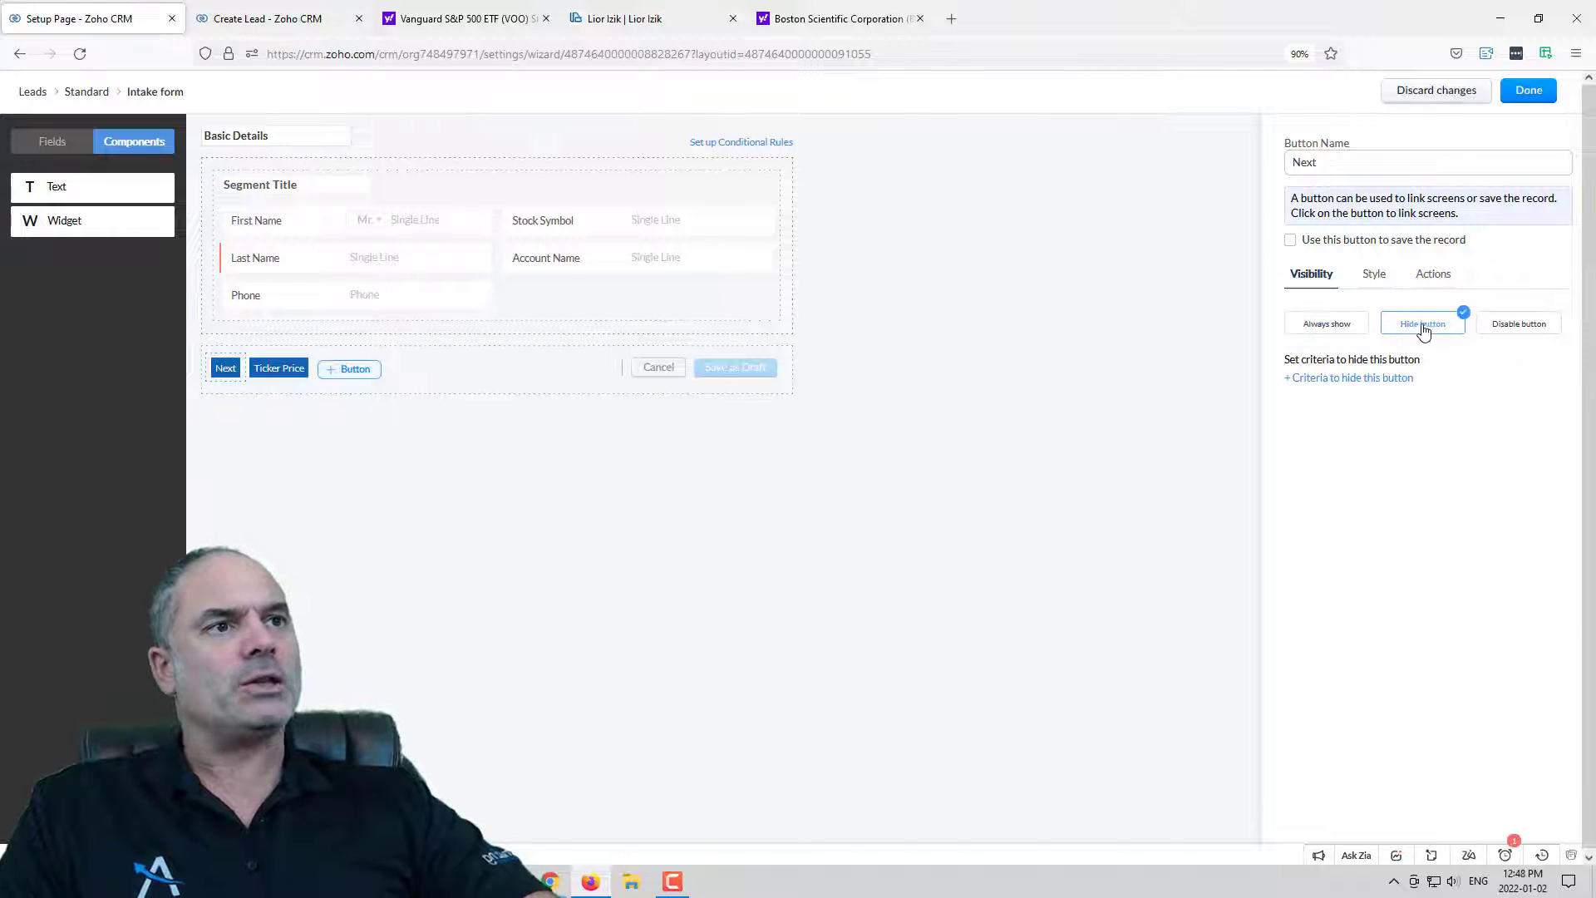
Add the hiding criterion First Name is empty
{"action": "left_click", "coordinate": [1358, 379]}
{"action": "left_click", "coordinate": [620, 146]}
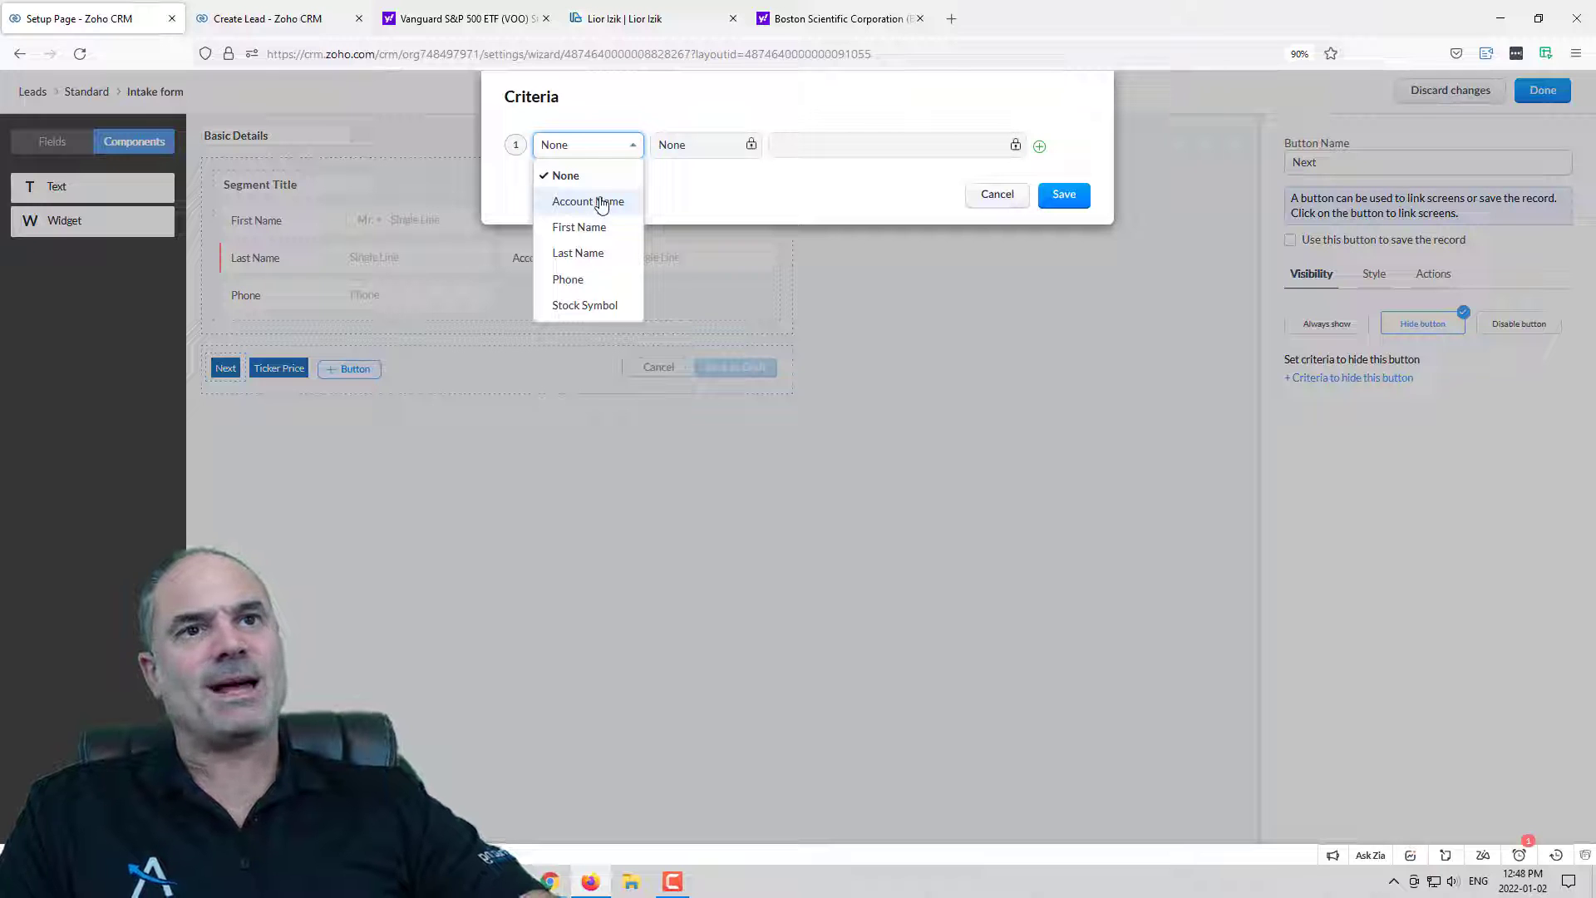
{"action": "left_click", "coordinate": [599, 227]}
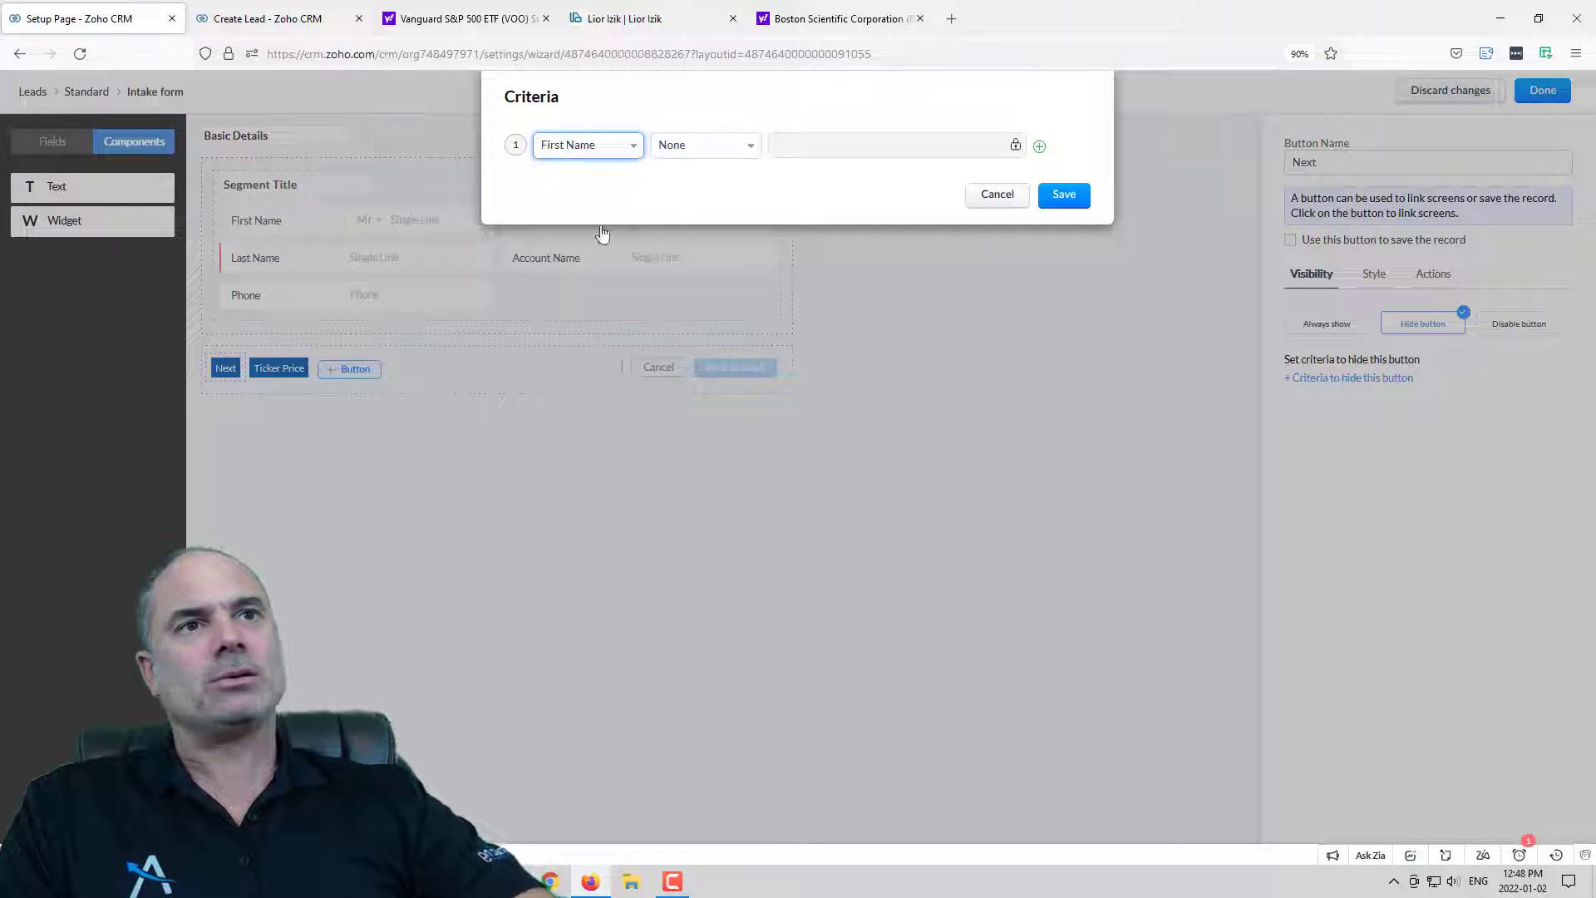
{"action": "left_click", "coordinate": [684, 150]}
{"action": "scroll", "coordinate": [711, 266], "scroll_direction": "down", "scroll_amount": 2}
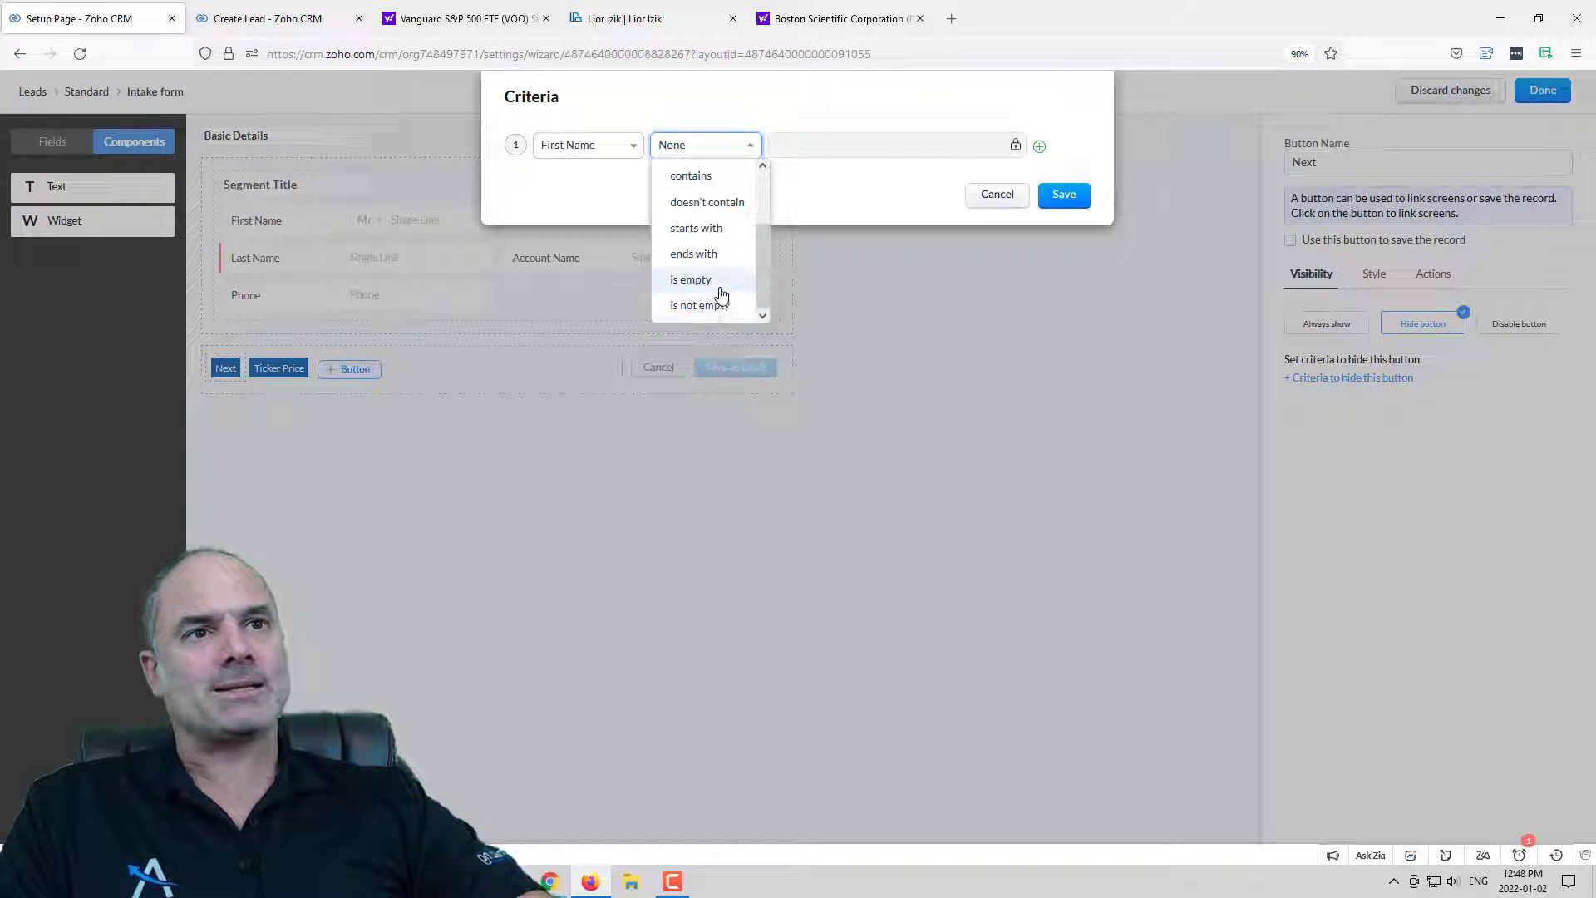
{"action": "left_click", "coordinate": [720, 290]}
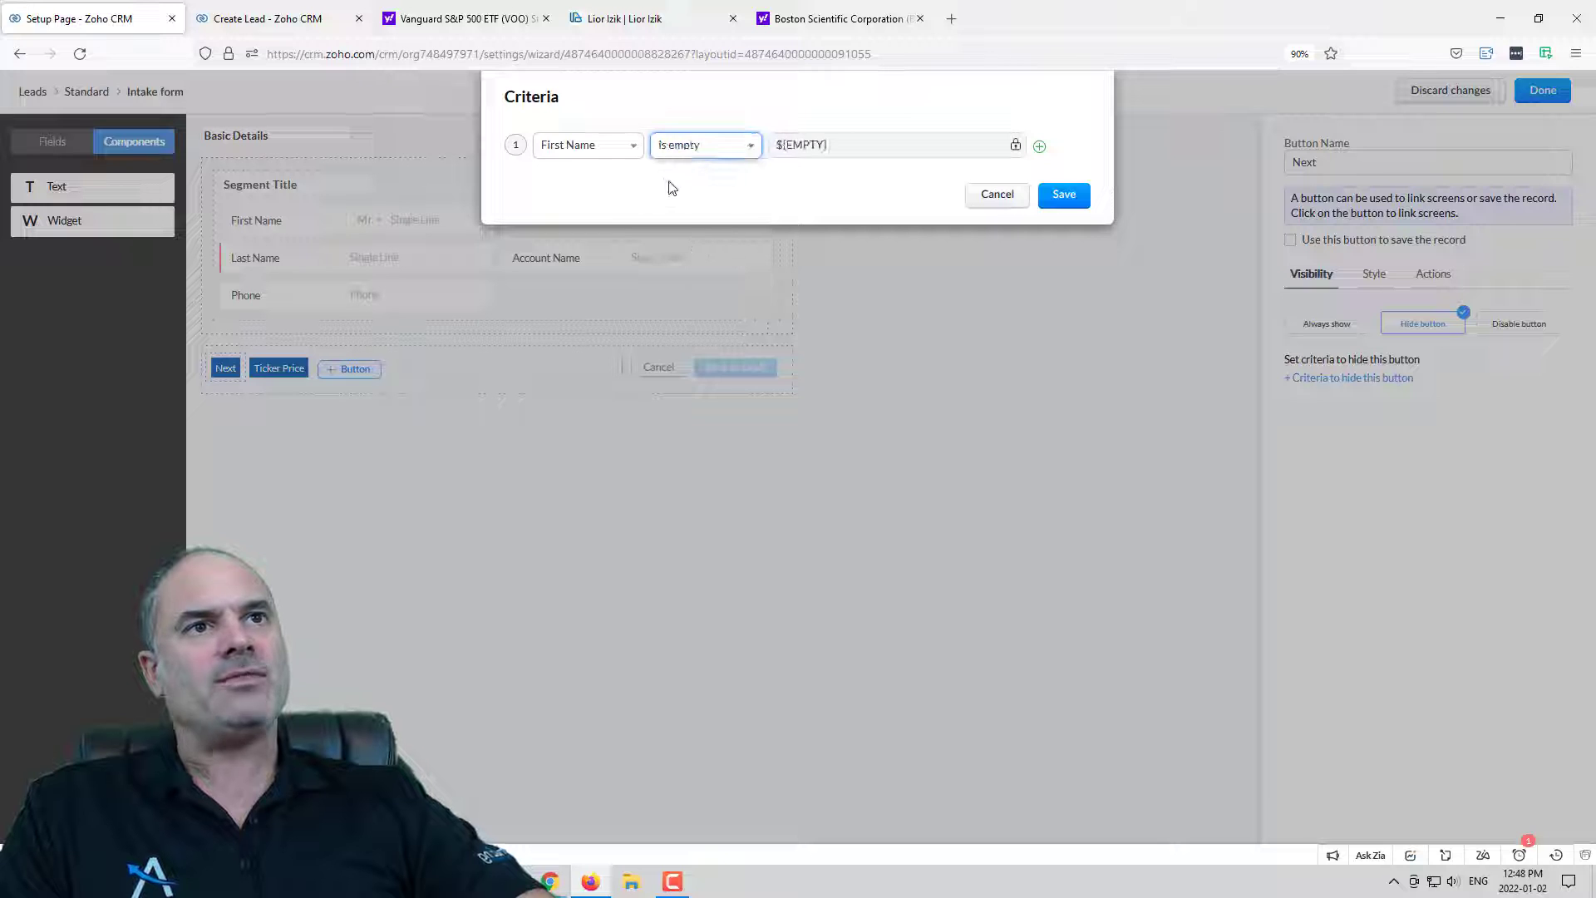
Add OR Last Name is empty, save the criteria, and finish the Basic Details screen
{"action": "left_click", "coordinate": [1038, 148]}
{"action": "left_click", "coordinate": [516, 172]}
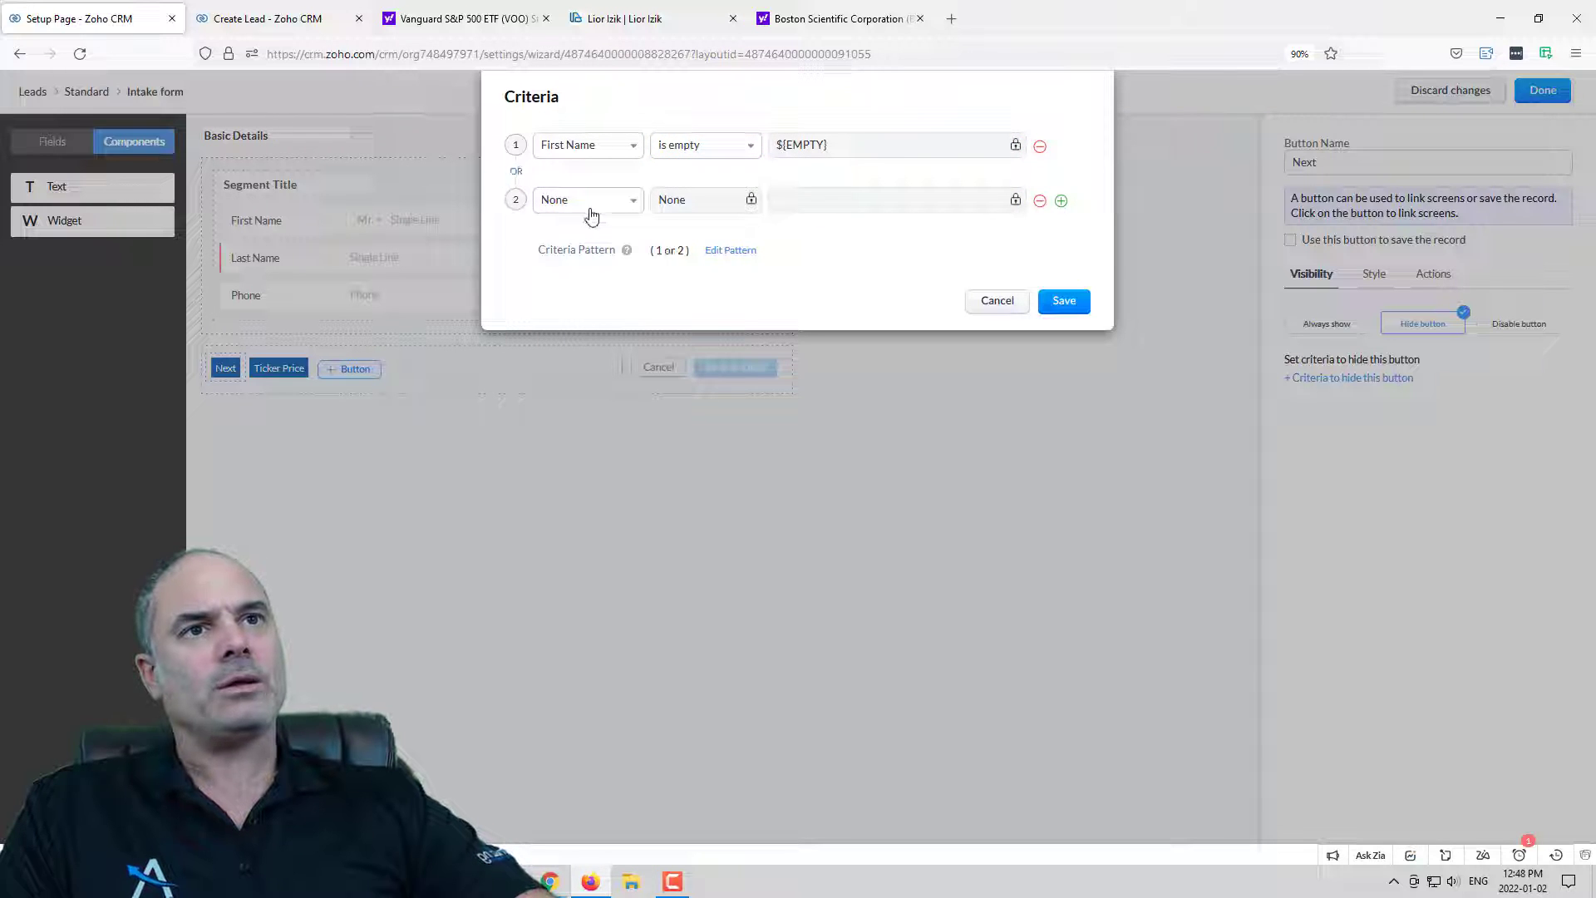
{"action": "left_click", "coordinate": [602, 208]}
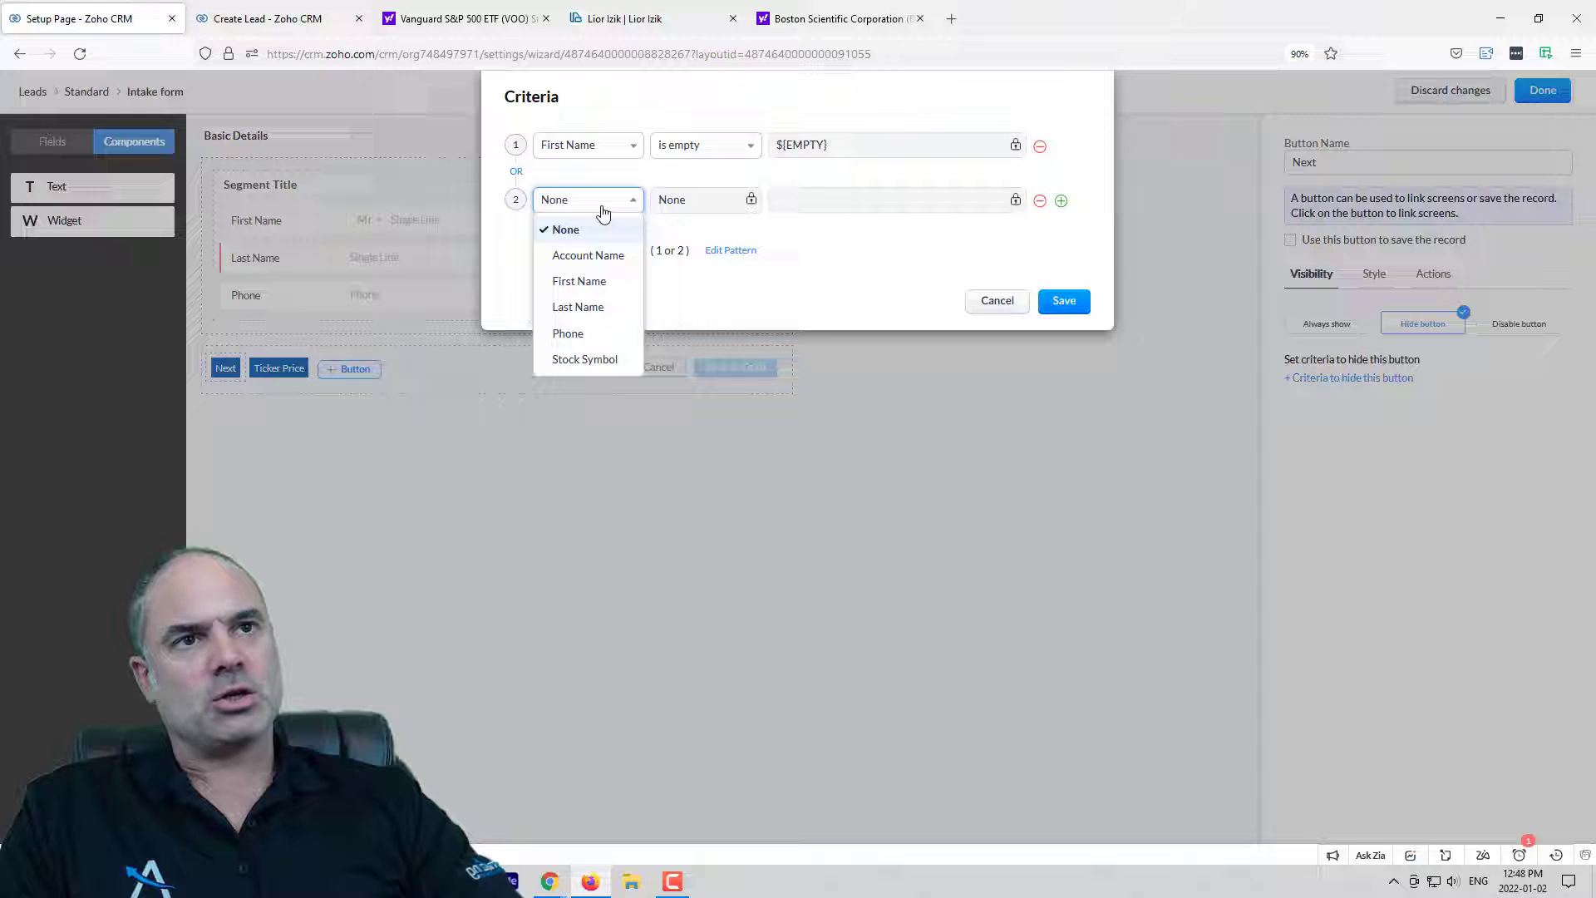
{"action": "left_click", "coordinate": [579, 306]}
{"action": "left_click", "coordinate": [702, 200]}
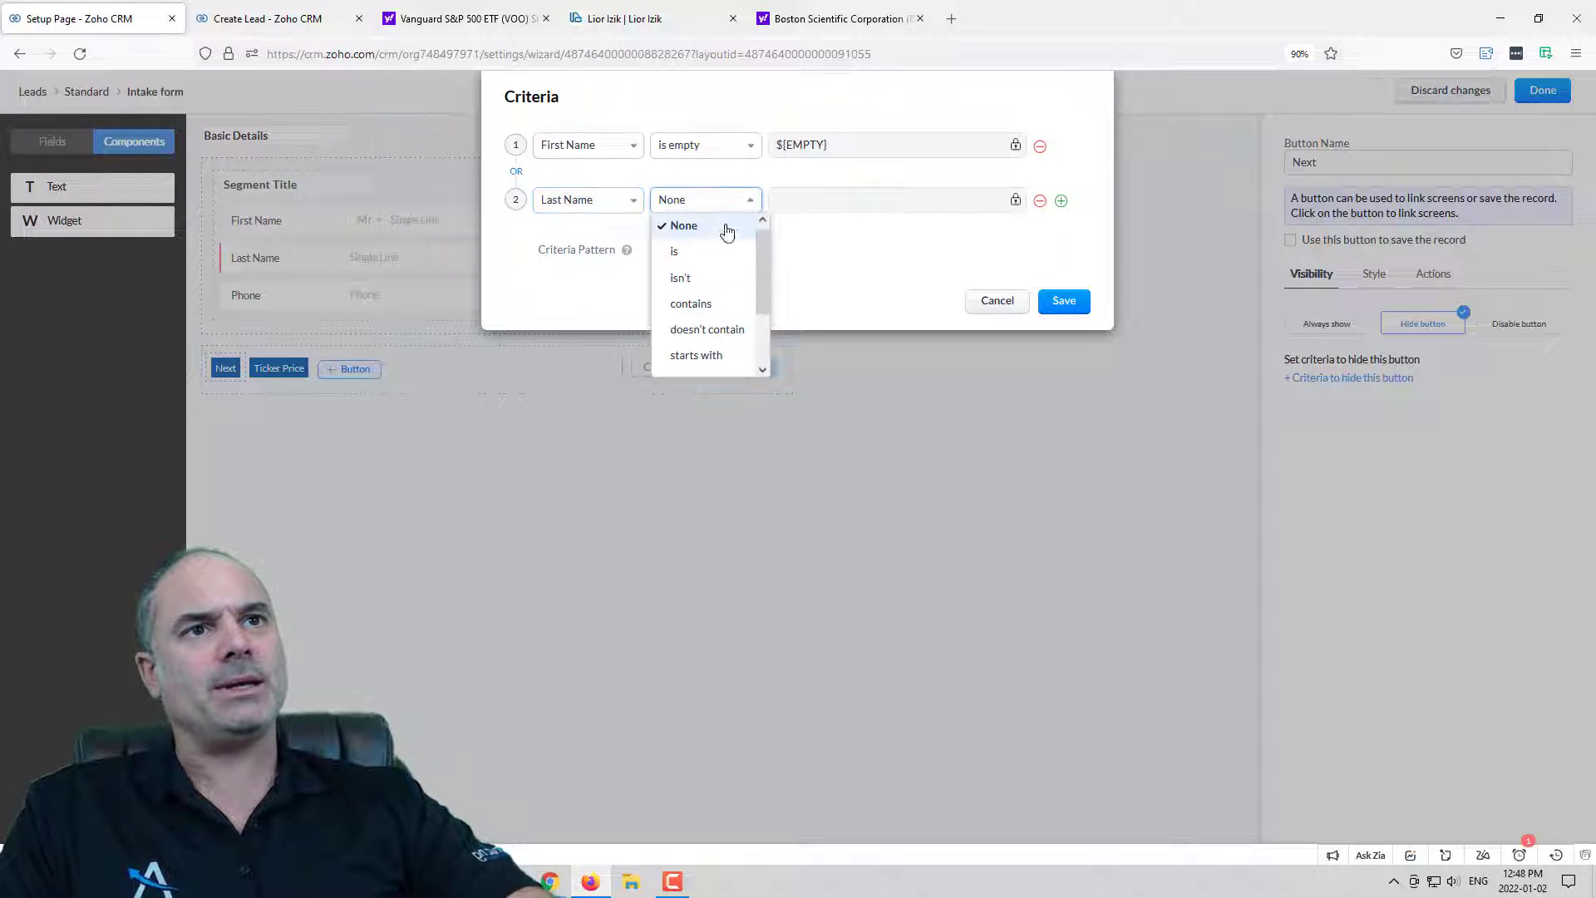
{"action": "left_click", "coordinate": [695, 334]}
{"action": "left_click", "coordinate": [1053, 303]}
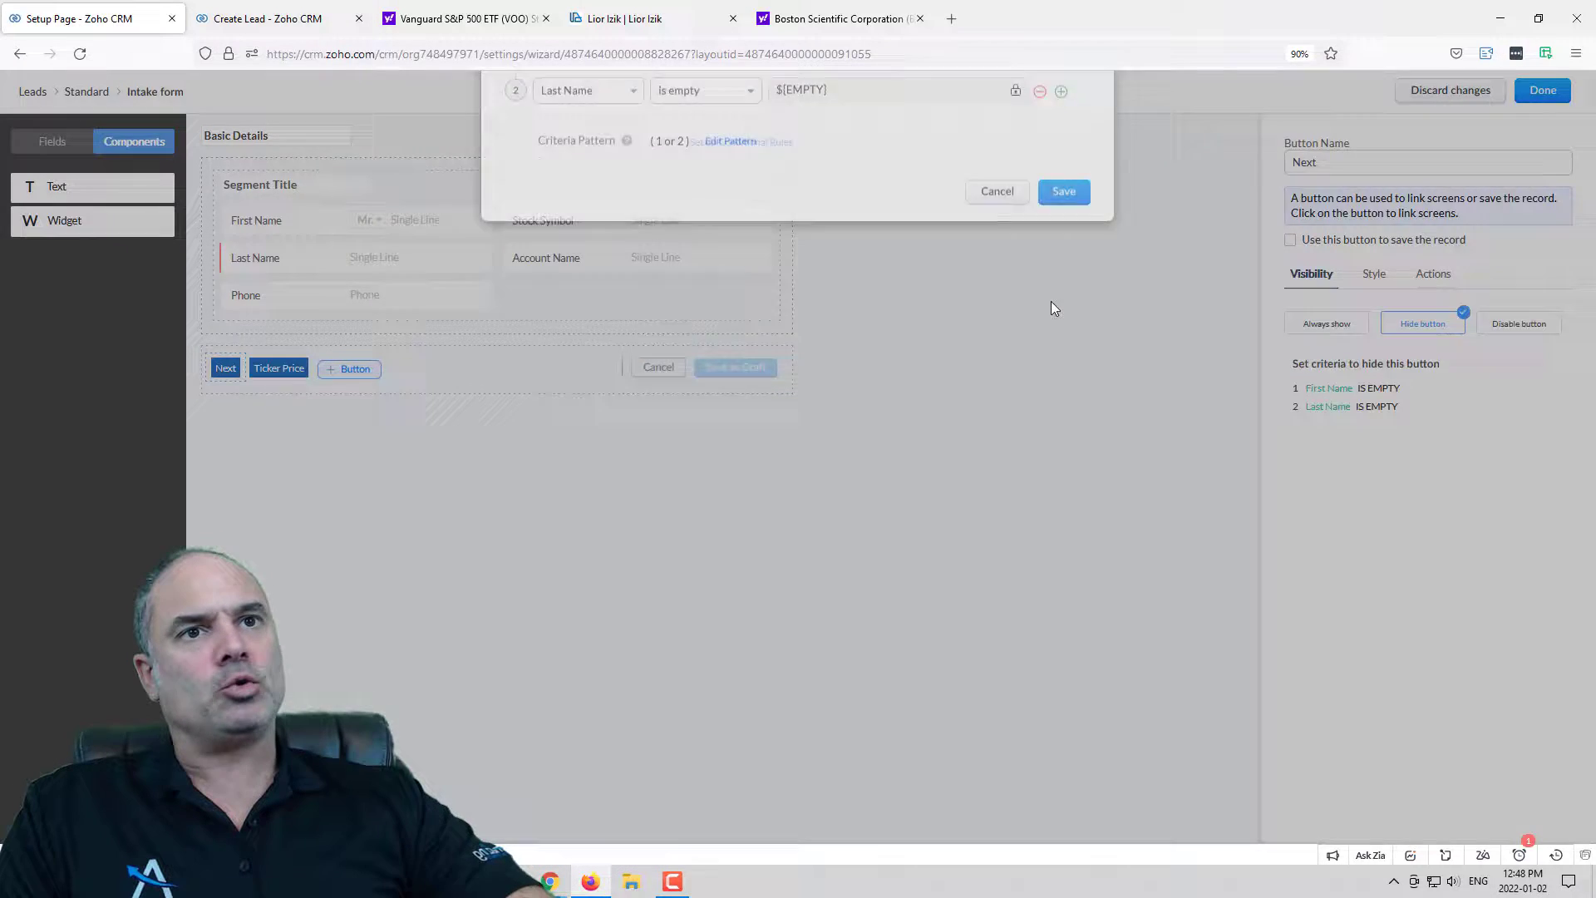
{"action": "left_click", "coordinate": [1528, 92]}
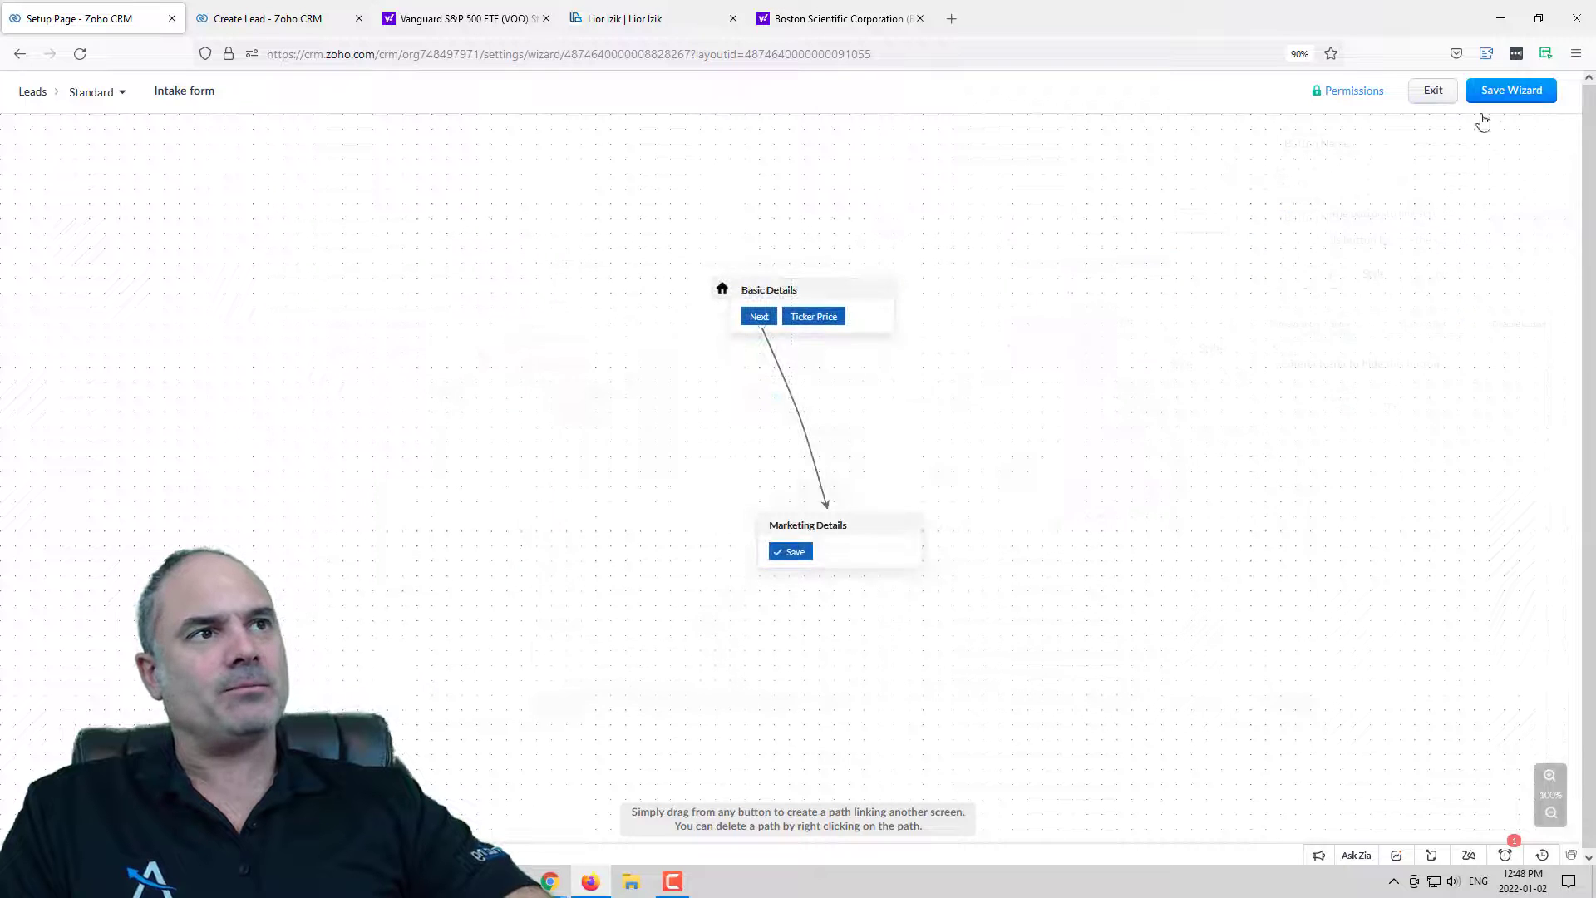
Save the wizard, reload Create Lead, and confirm Next appears after entering test first and last names
{"action": "left_click", "coordinate": [1511, 91]}
{"action": "left_click", "coordinate": [275, 18]}
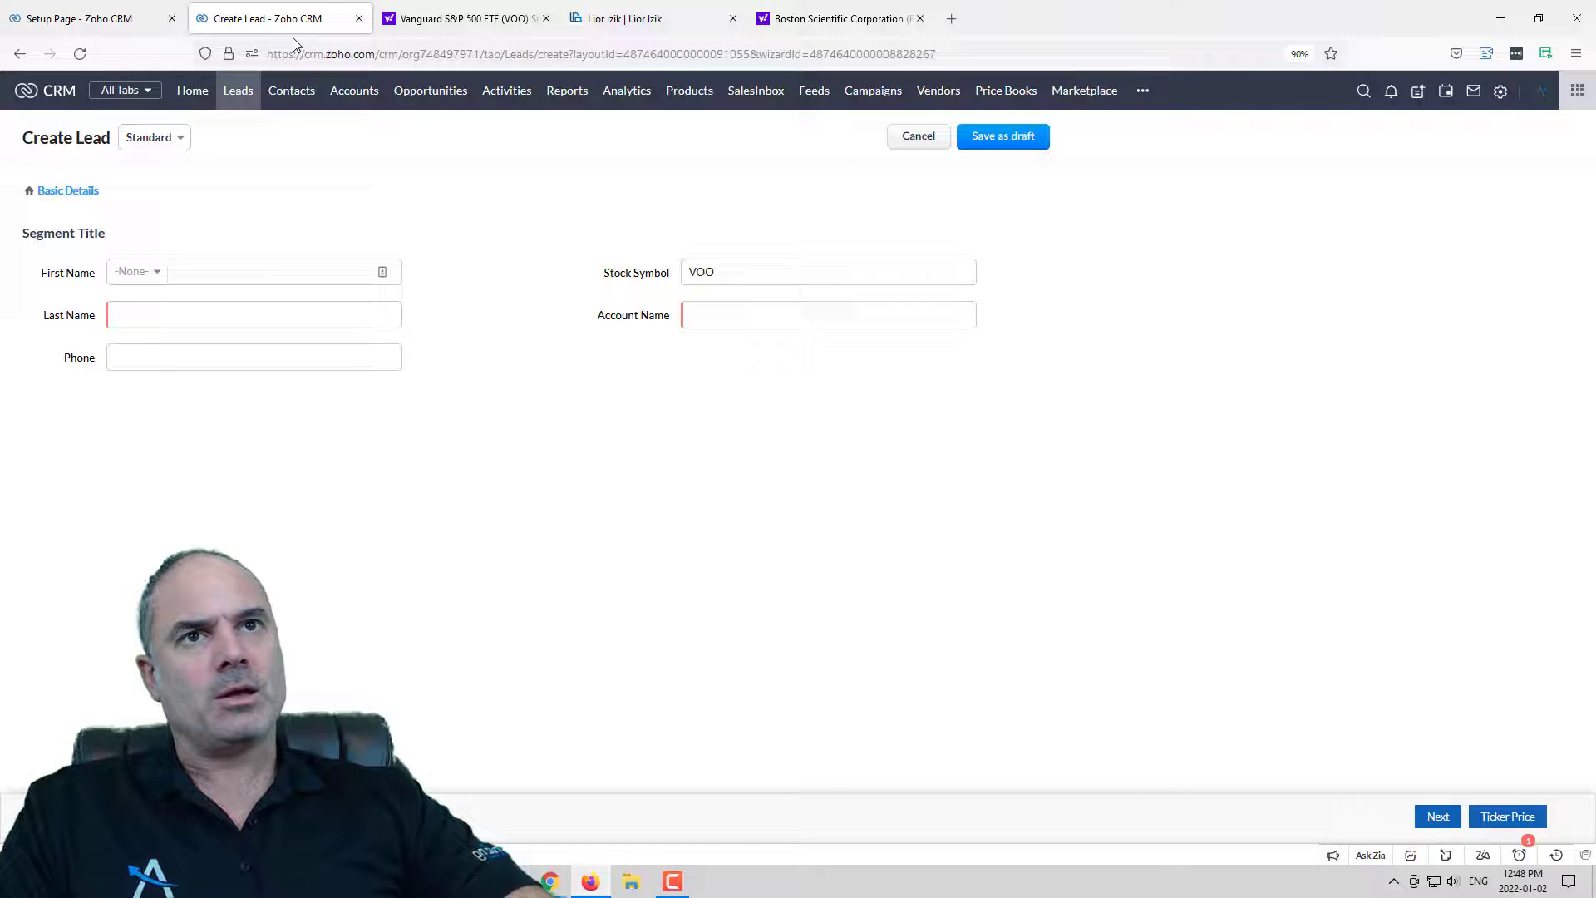
{"action": "left_click", "coordinate": [79, 53]}
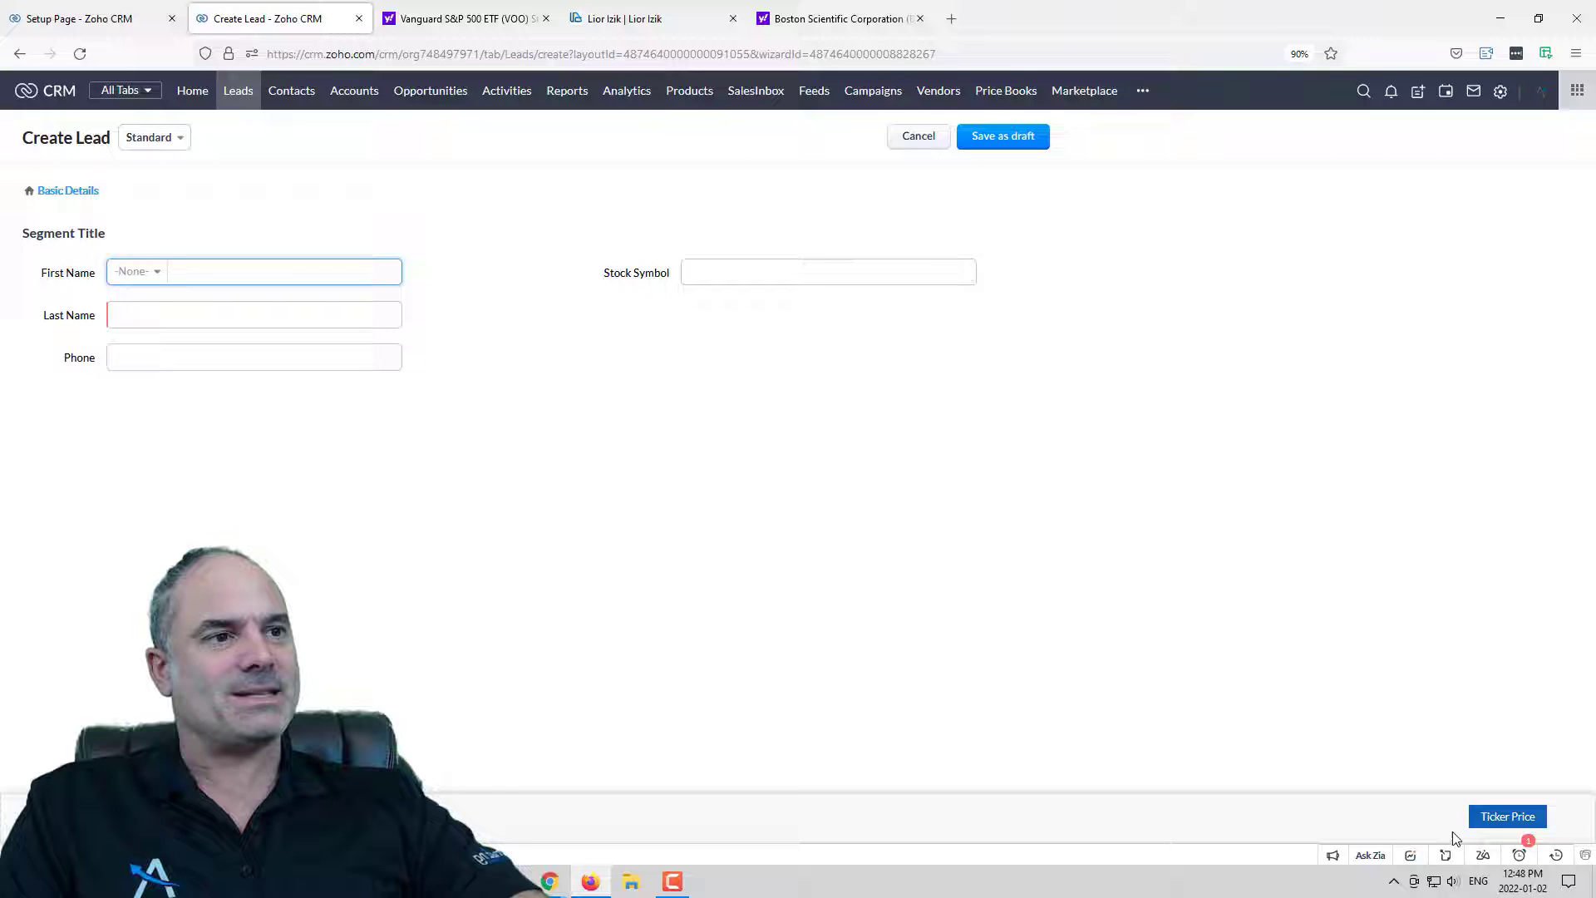
{"action": "type", "text": "dsfds"}
{"action": "left_click", "coordinate": [212, 313]}
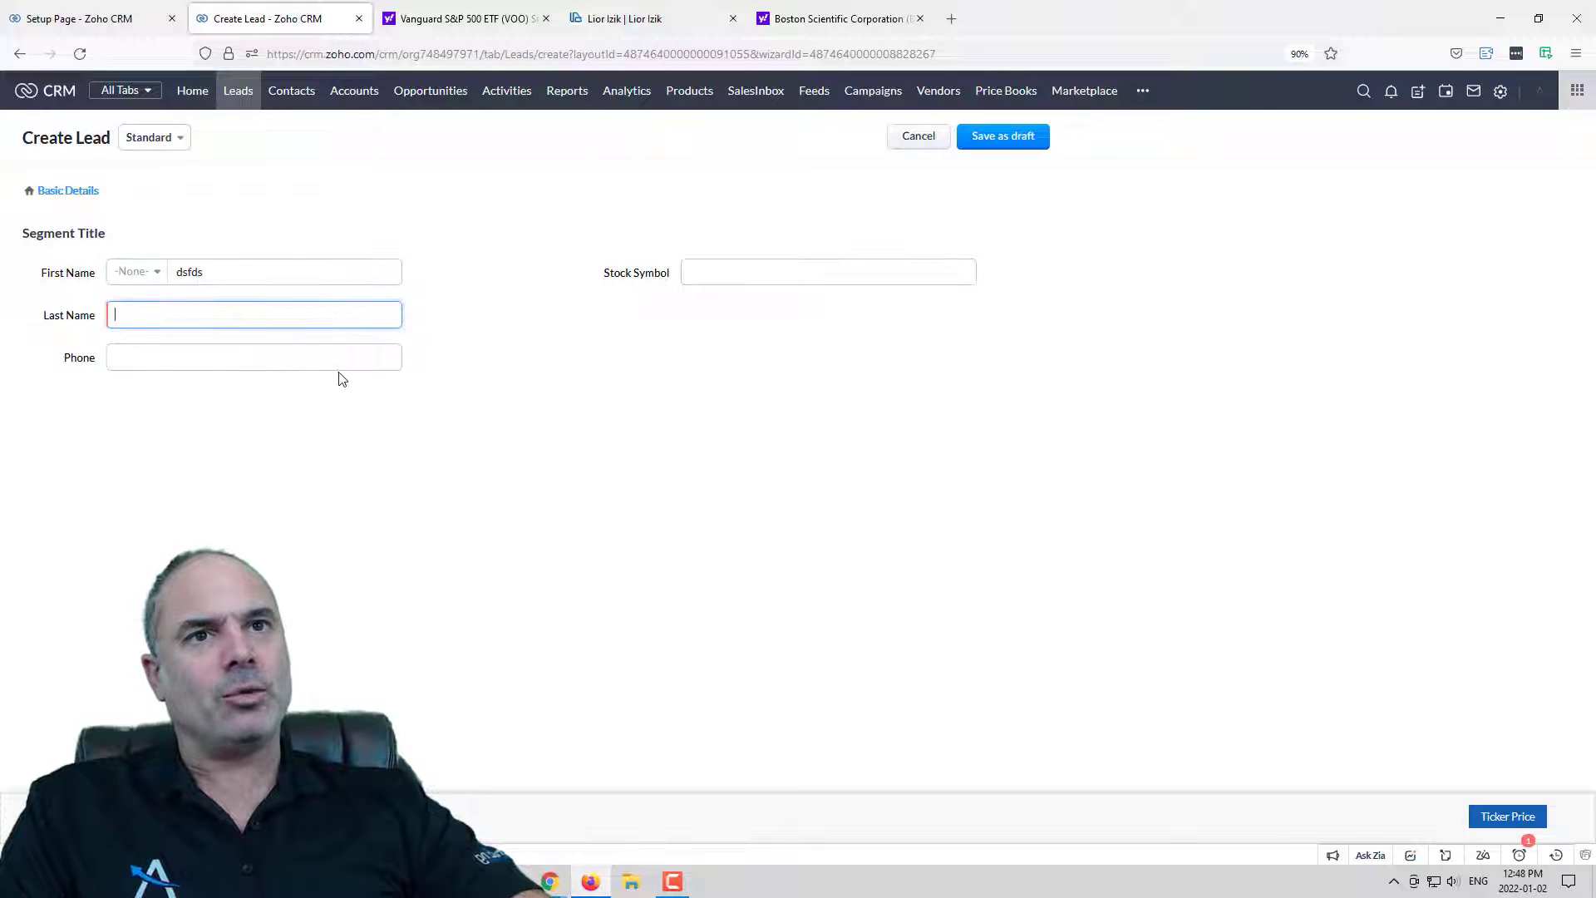
{"action": "type", "text": "sdfsdfds"}
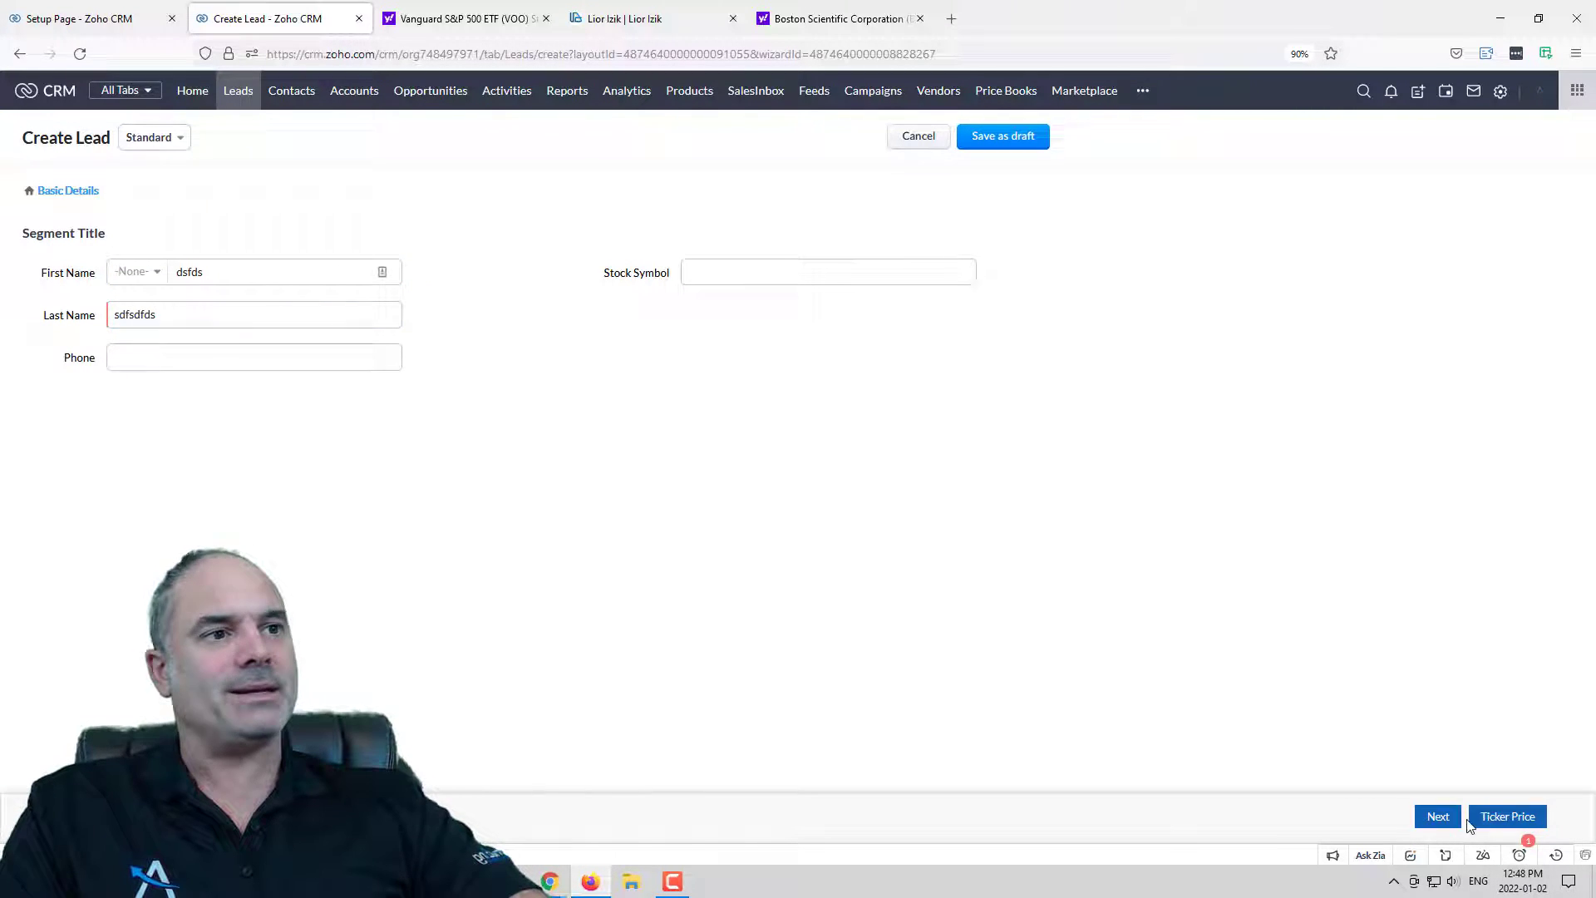
{"action": "left_click", "coordinate": [91, 21]}
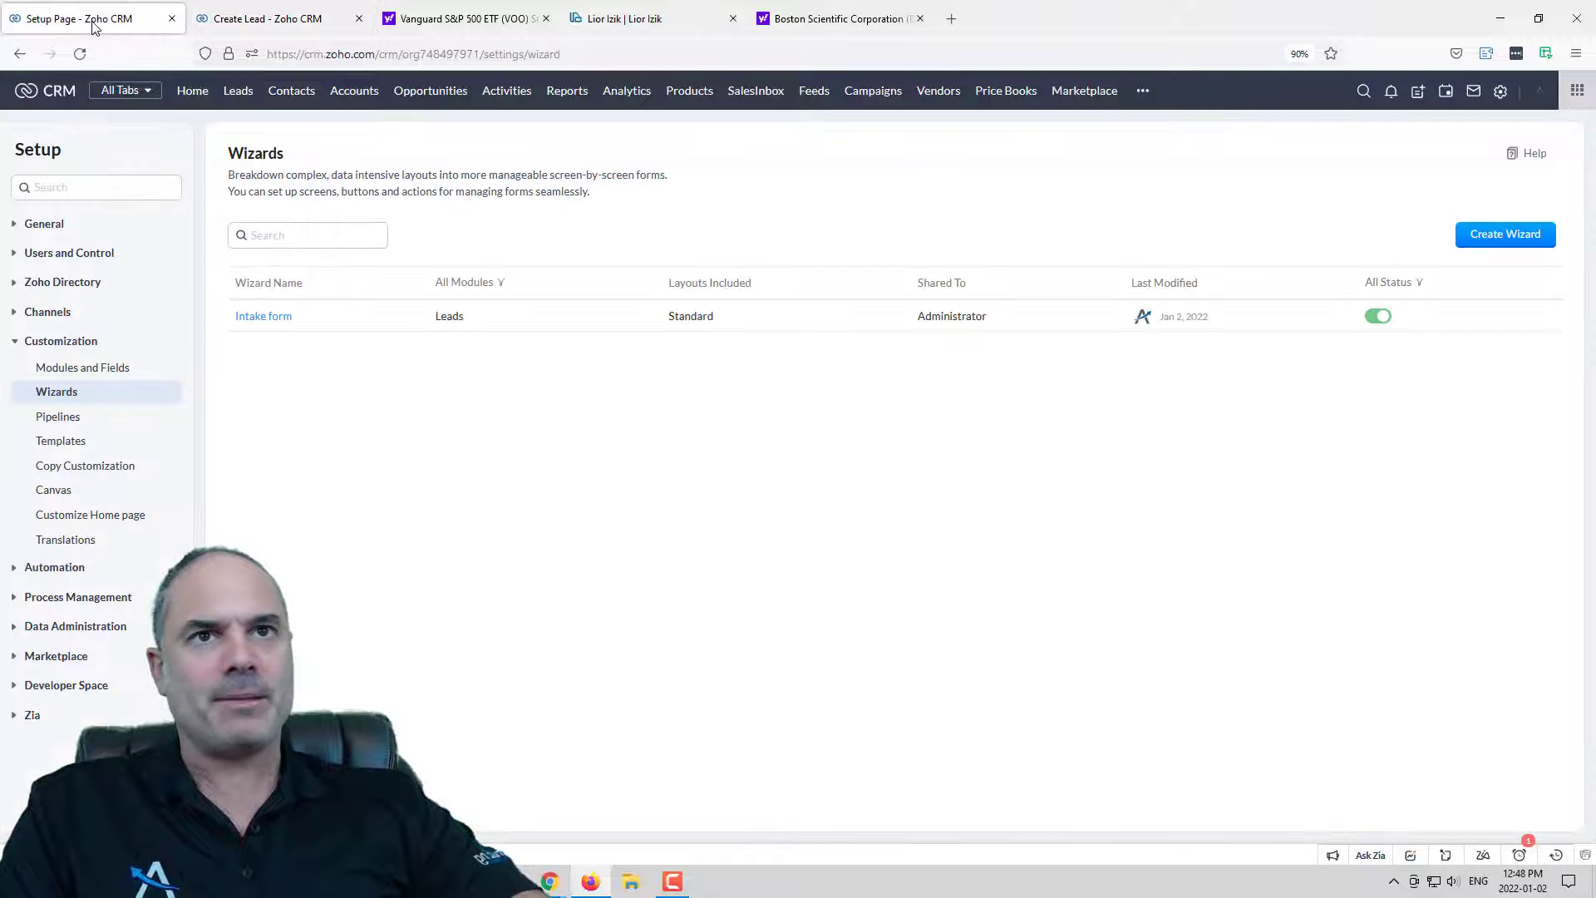
Reopen Basic Details and style the Next button red with the Rounded shape
{"action": "left_click", "coordinate": [266, 318]}
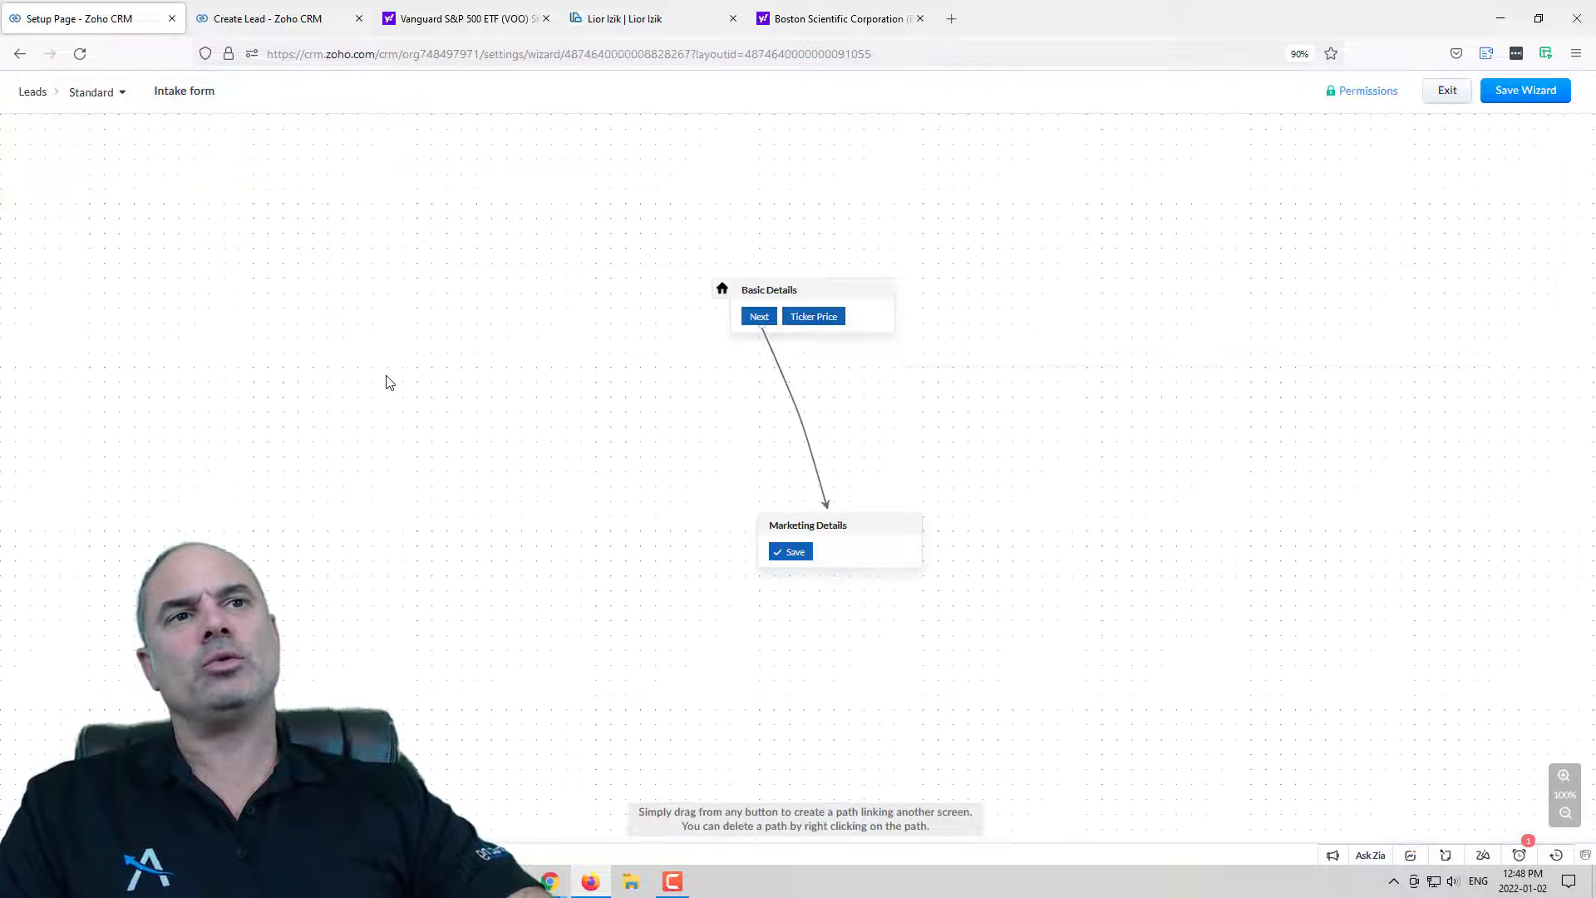
{"action": "left_click", "coordinate": [816, 314]}
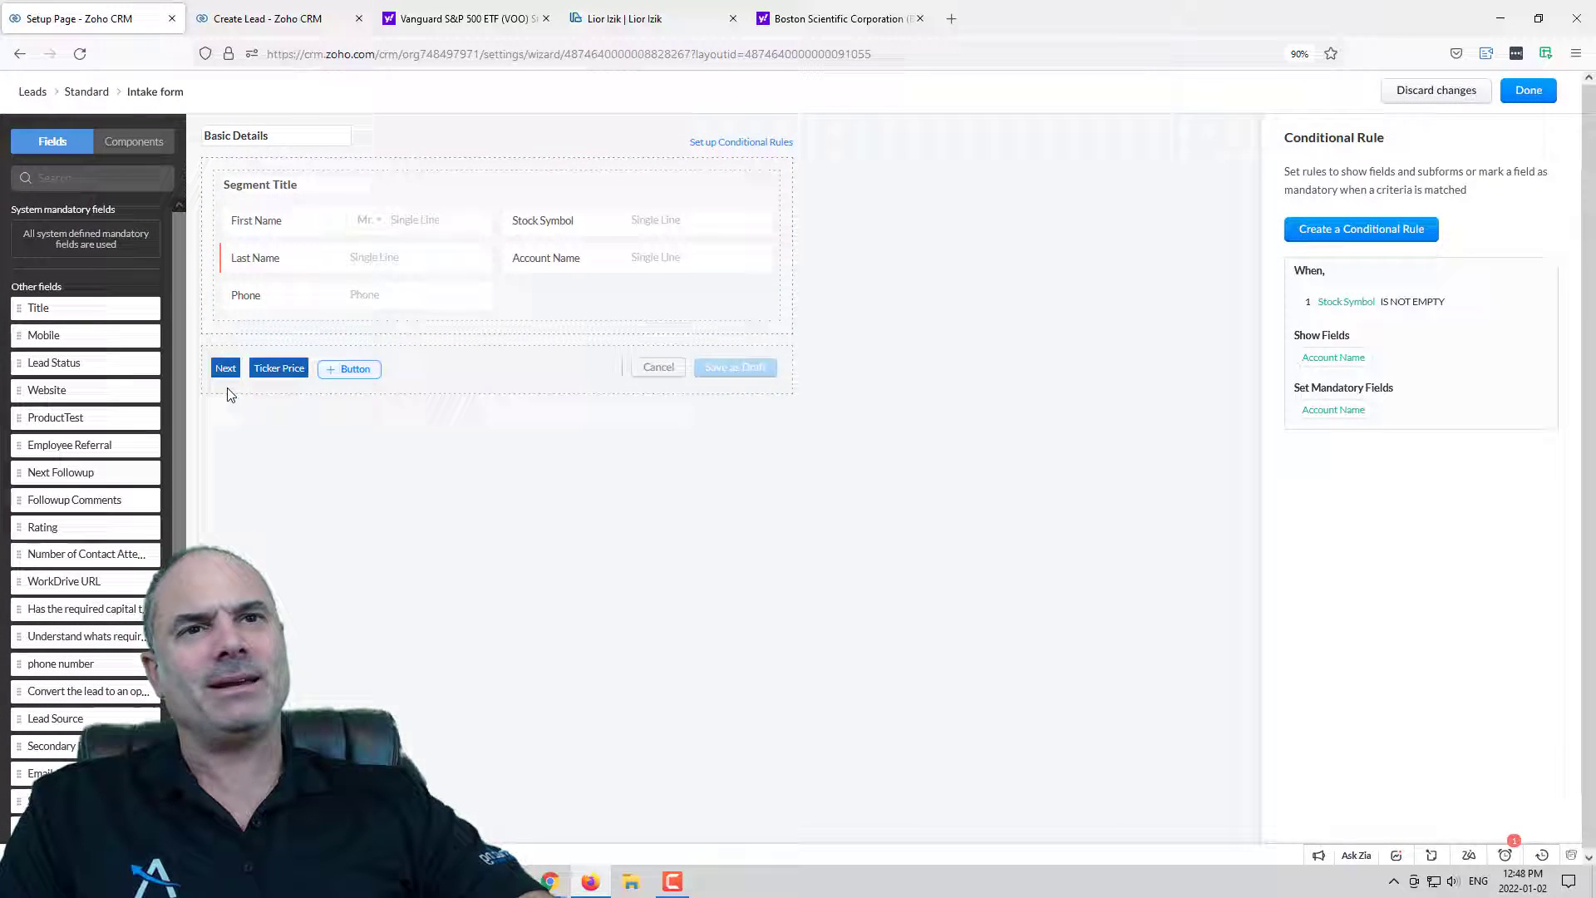
{"action": "left_click", "coordinate": [225, 368]}
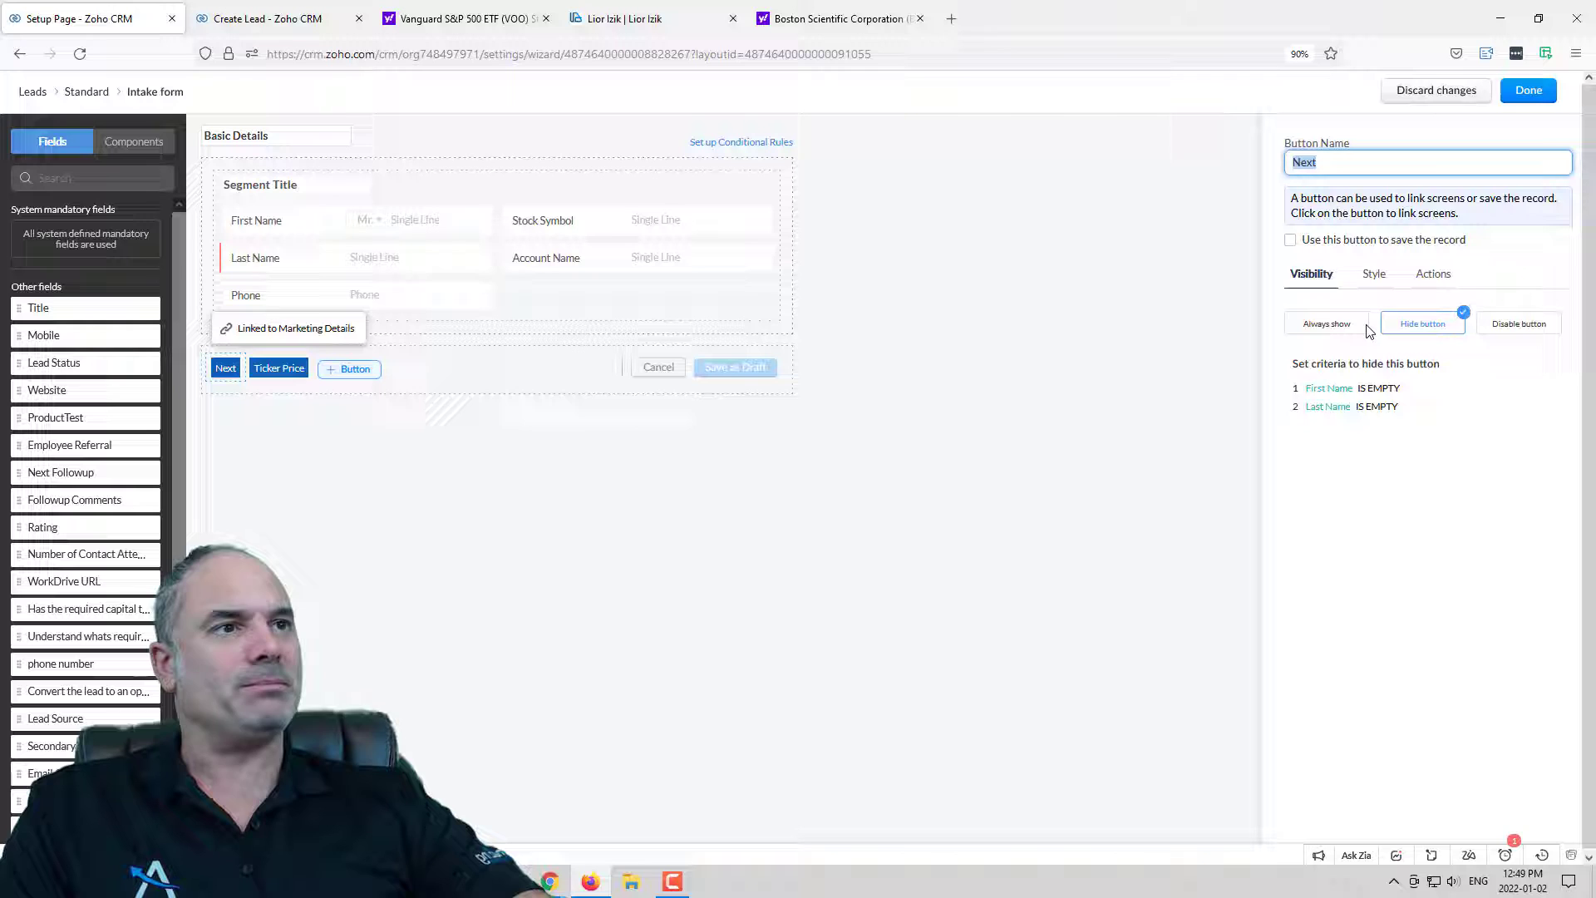
{"action": "left_click", "coordinate": [1374, 274]}
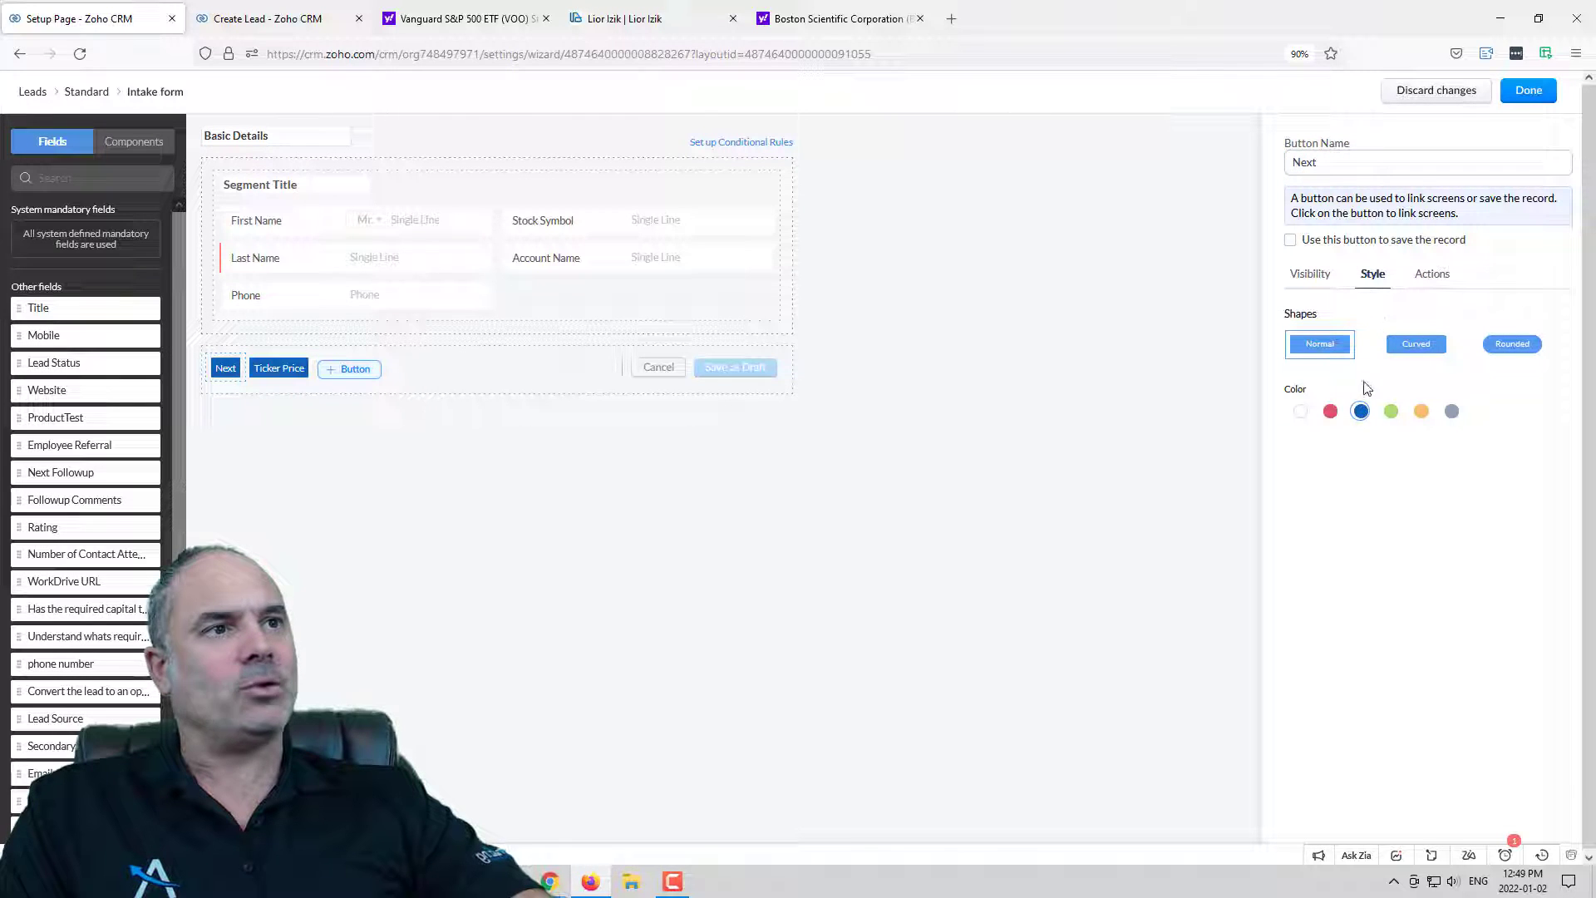
{"action": "left_click", "coordinate": [1330, 411]}
{"action": "left_click", "coordinate": [1523, 346]}
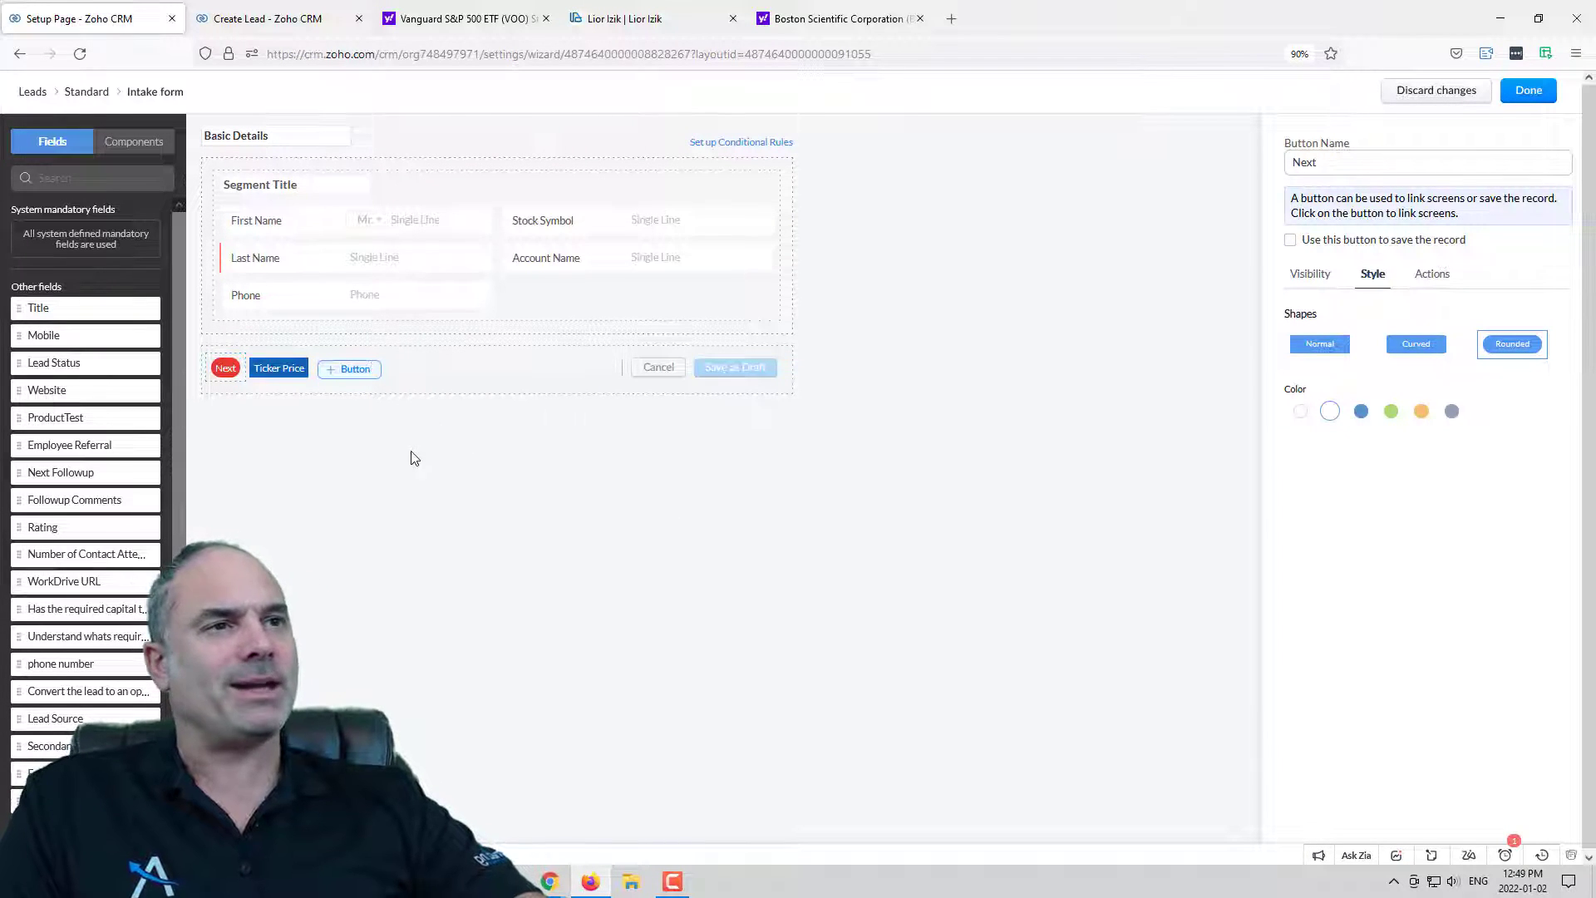
Show the Next button's Actions settings: email notifications, webhooks and custom actions
{"action": "left_click", "coordinate": [1435, 280]}
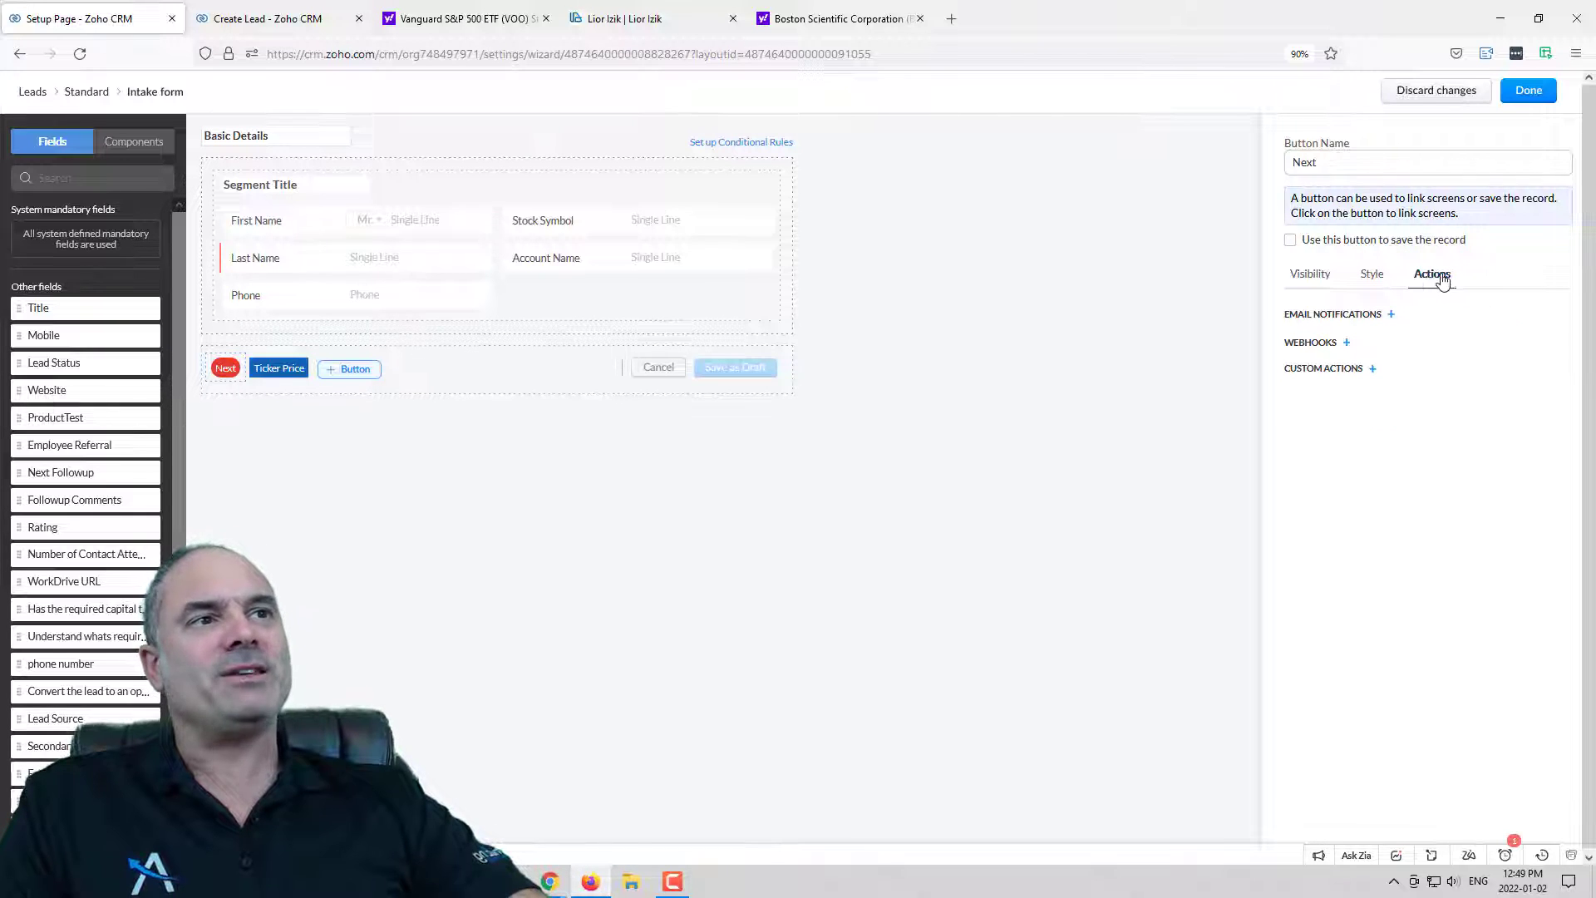